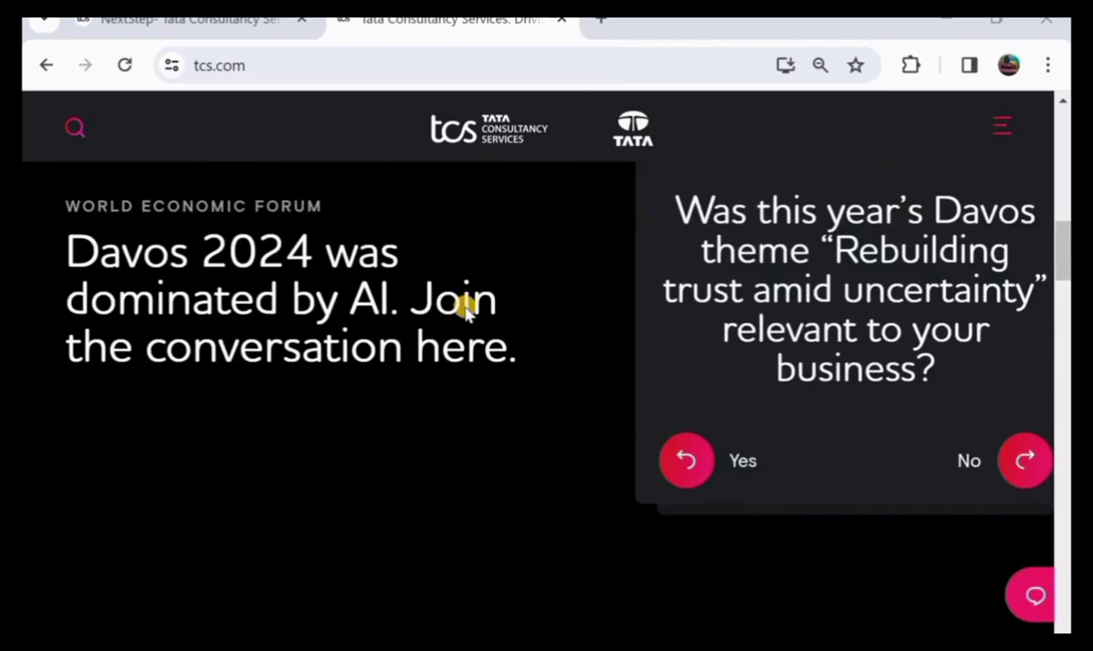
Scroll back up the tcs.com home page, then switch to the TCS NextStep login tab
scroll(465, 308, "up", 2)
scroll(465, 308, "up", 1)
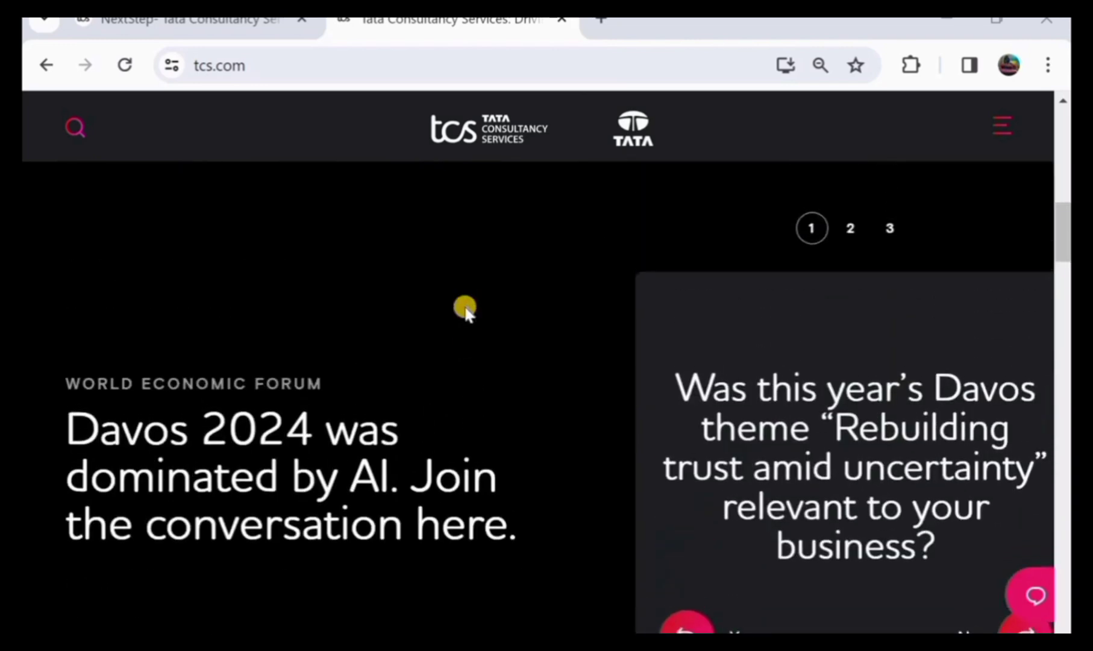
key("ctrl+shift+Tab")
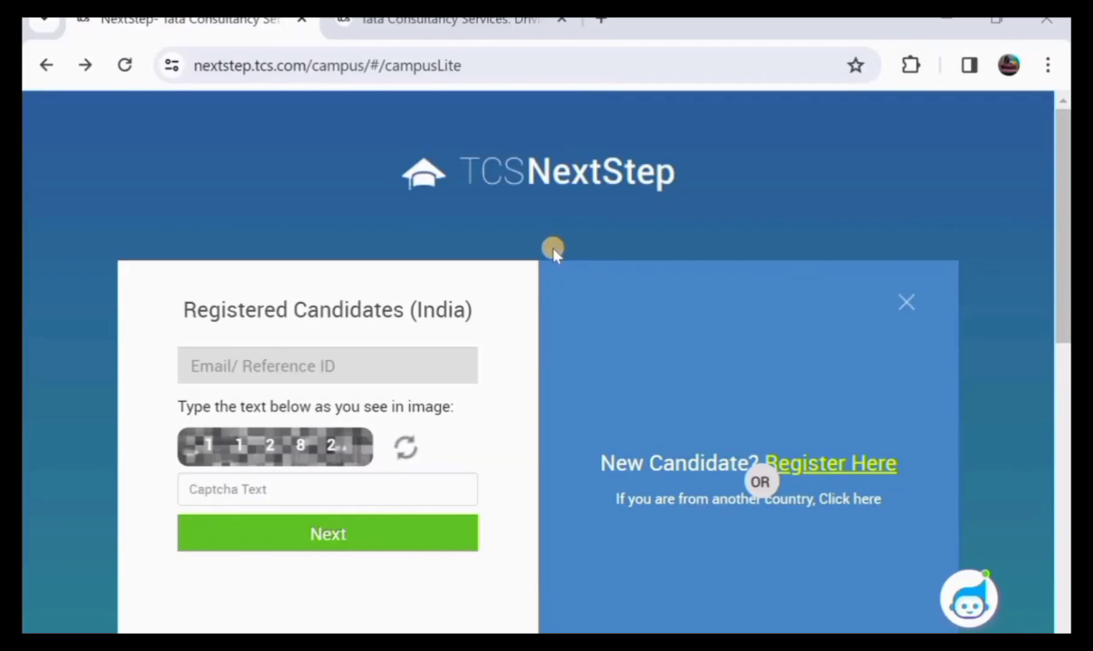
Scroll the login page and choose Register Here under New Candidate
scroll(588, 340, "down", 1)
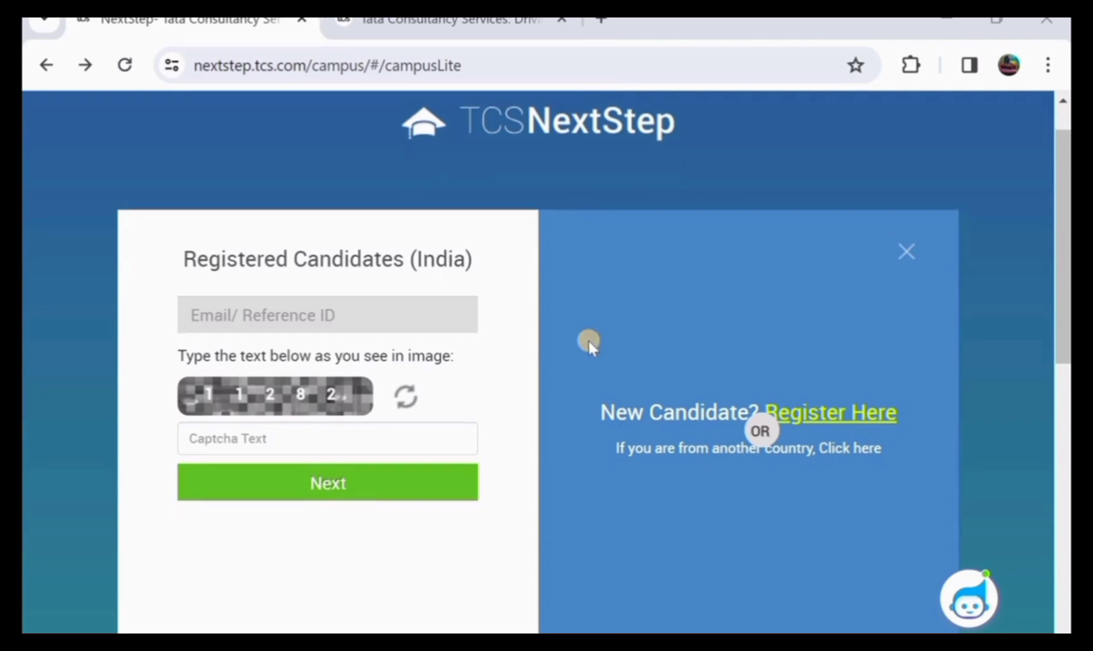
scroll(588, 342, "down", 1)
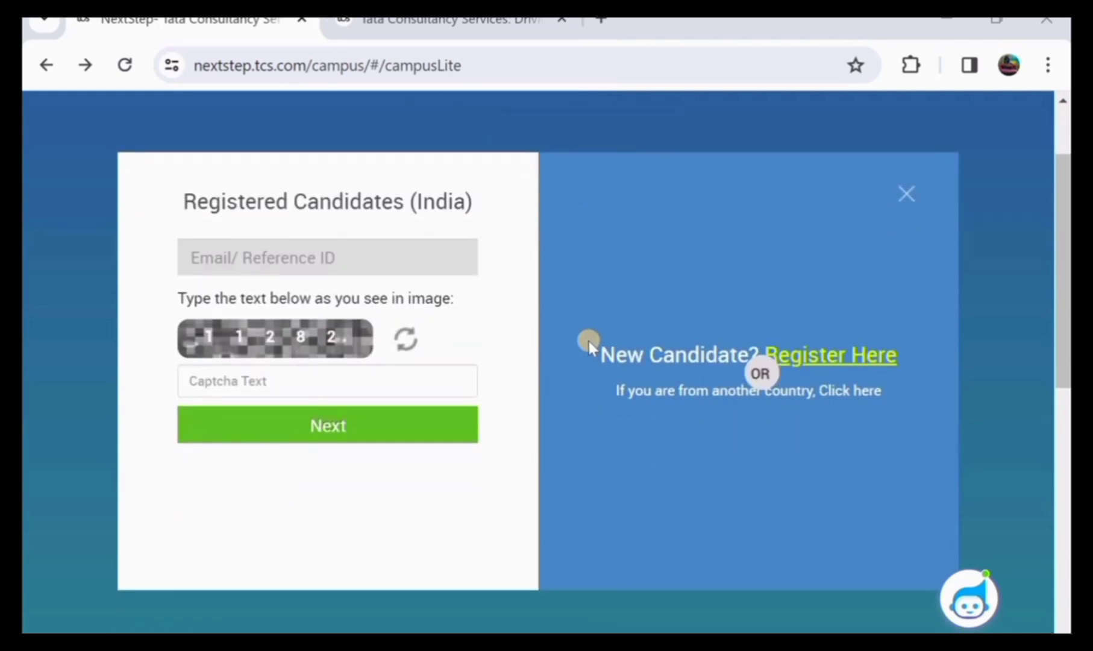
scroll(588, 341, "up", 2)
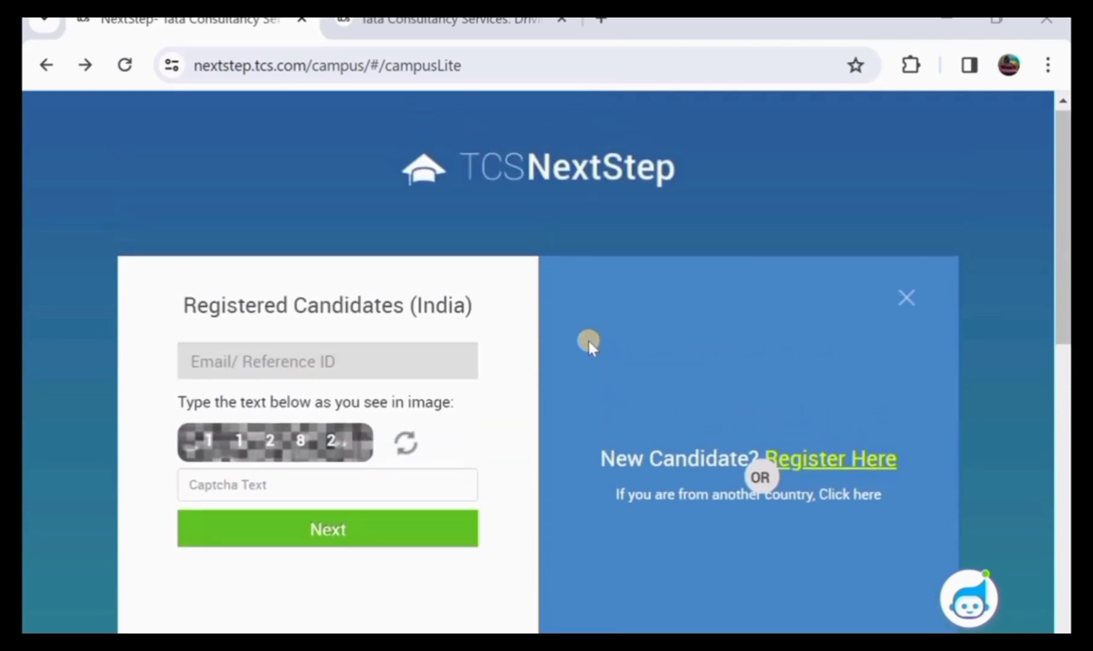
scroll(588, 340, "down", 1)
scroll(588, 340, "down", 1)
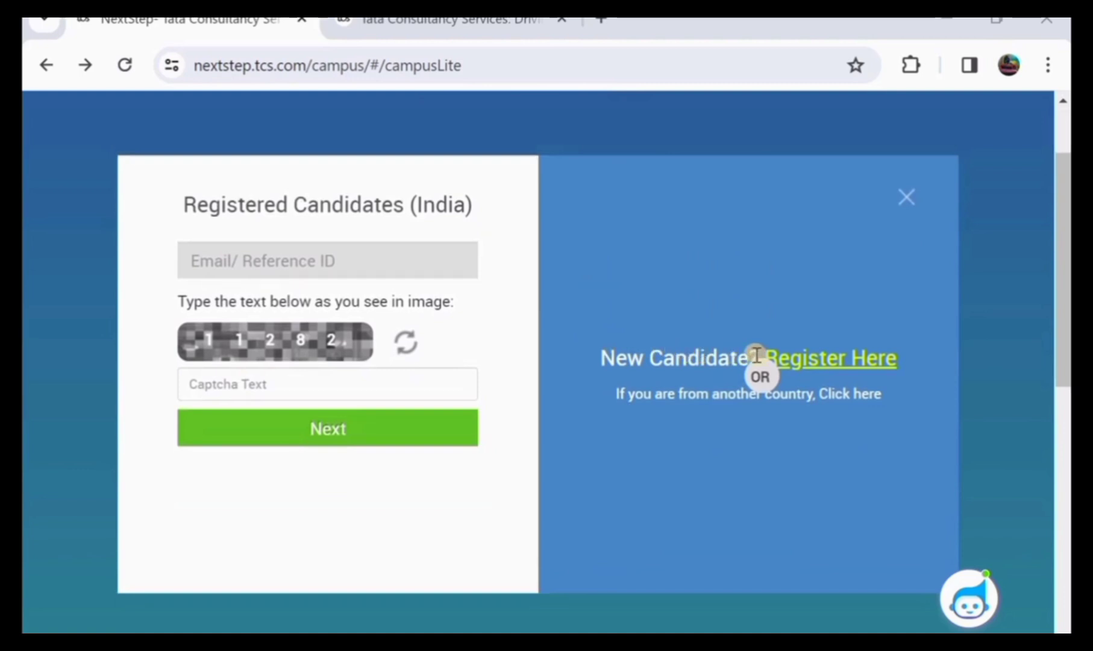
left_click(834, 359)
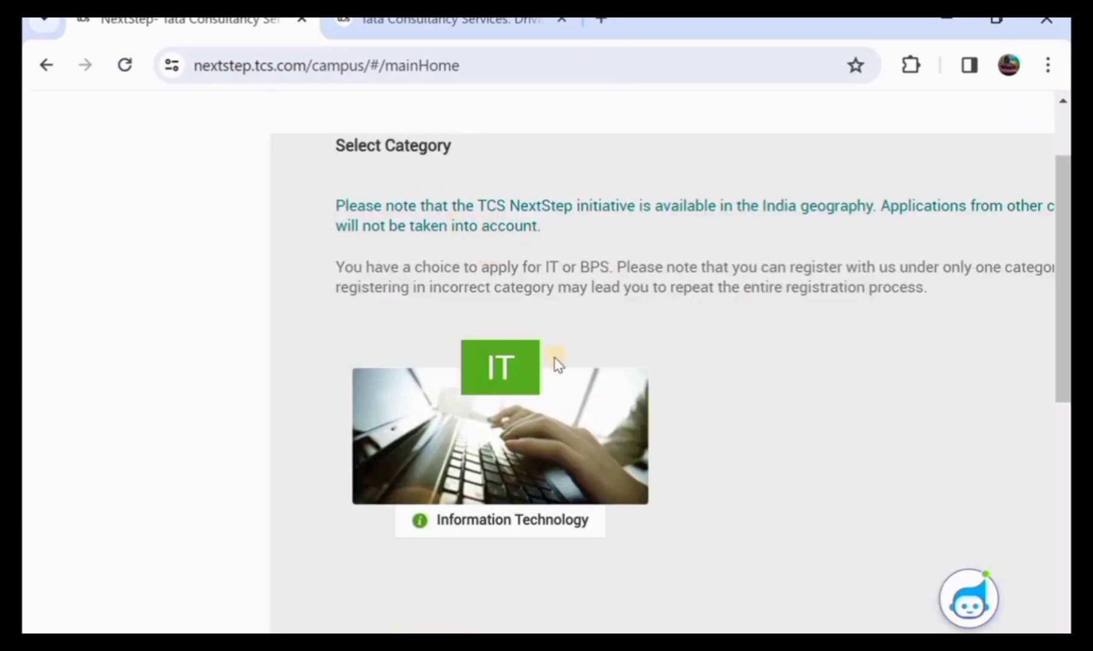
Compare the IT and BPS category cards and pick Information Technology (IT)
scroll(558, 364, "down", 4)
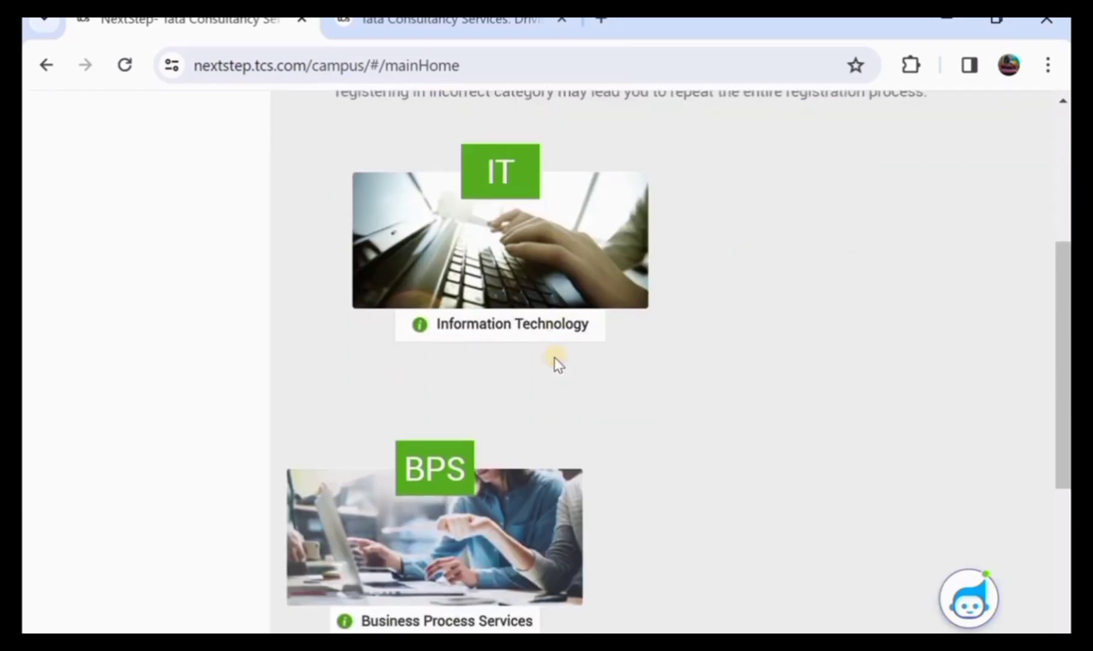
scroll(557, 362, "down", 4)
scroll(556, 358, "up", 2)
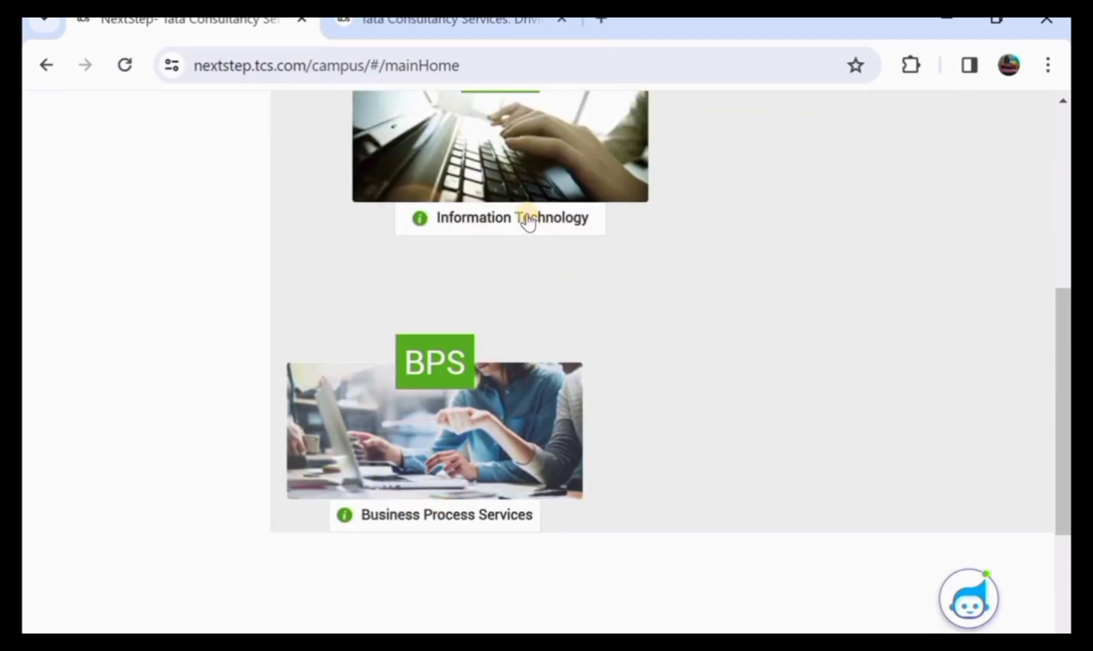
scroll(526, 222, "up", 3)
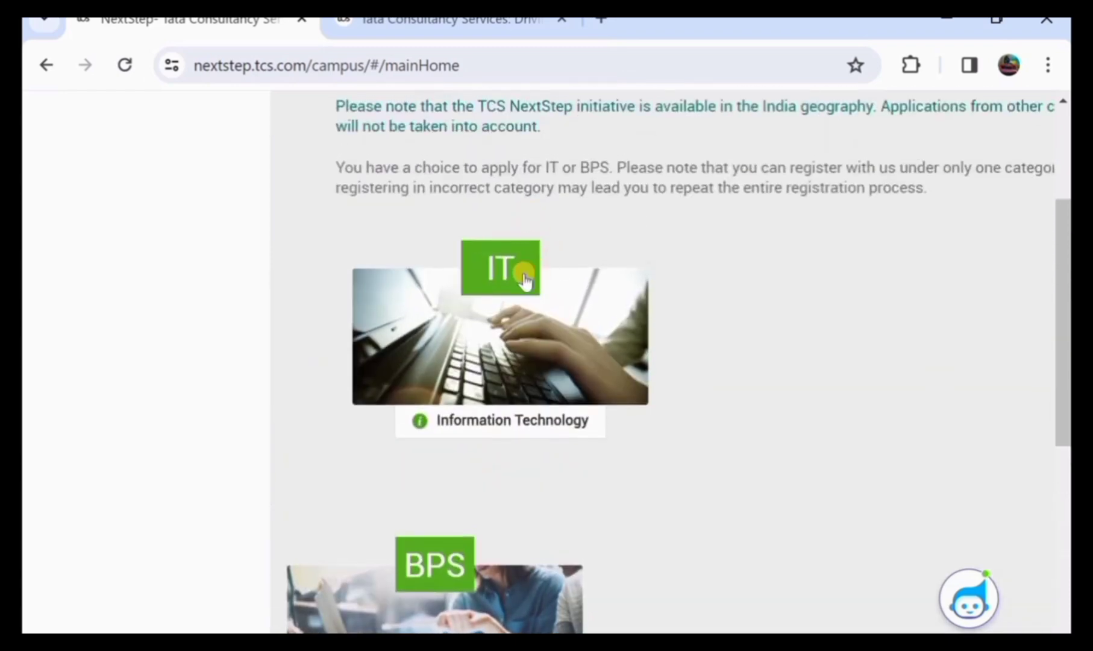
scroll(525, 278, "down", 1)
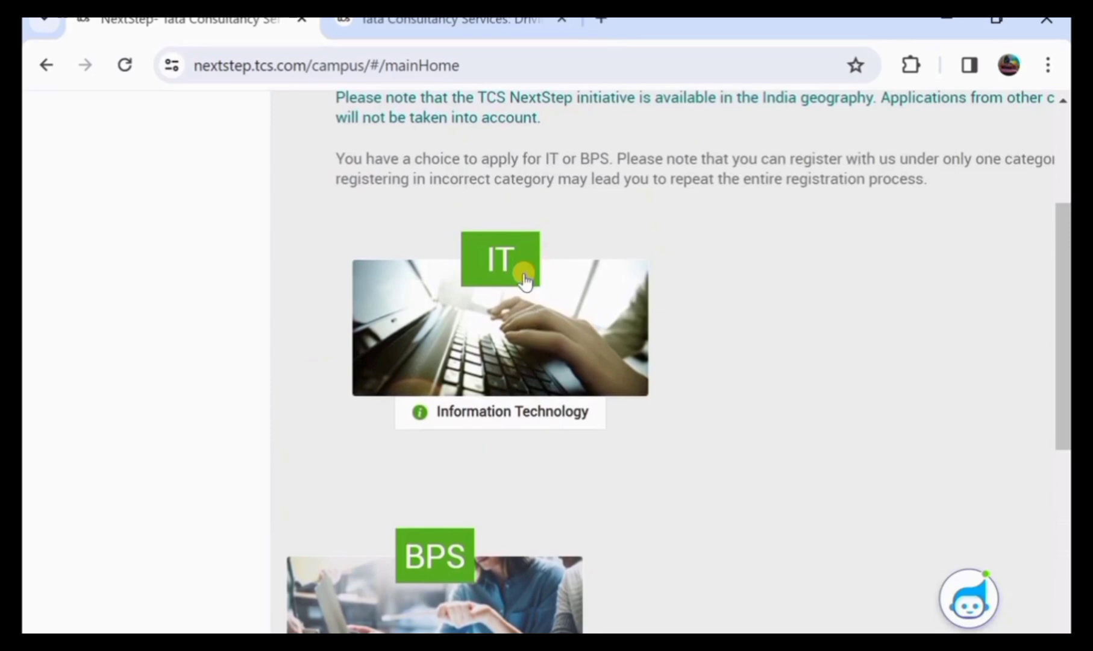
left_click(524, 277)
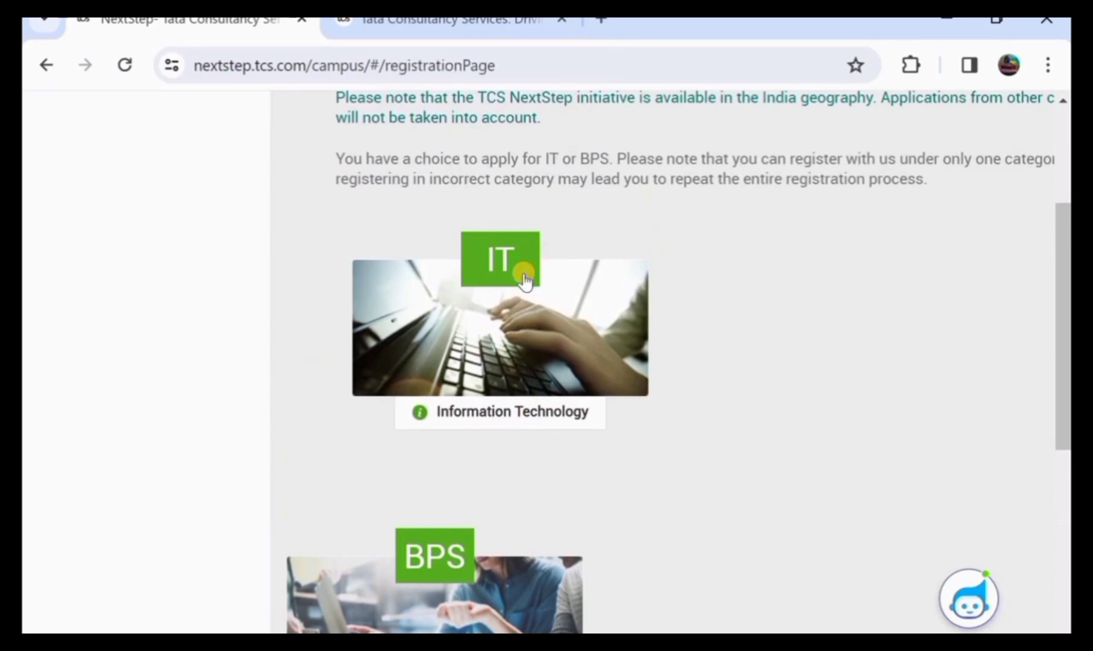
Continue under IT and enter the candidate's first name and surname in capitals
left_click(499, 287)
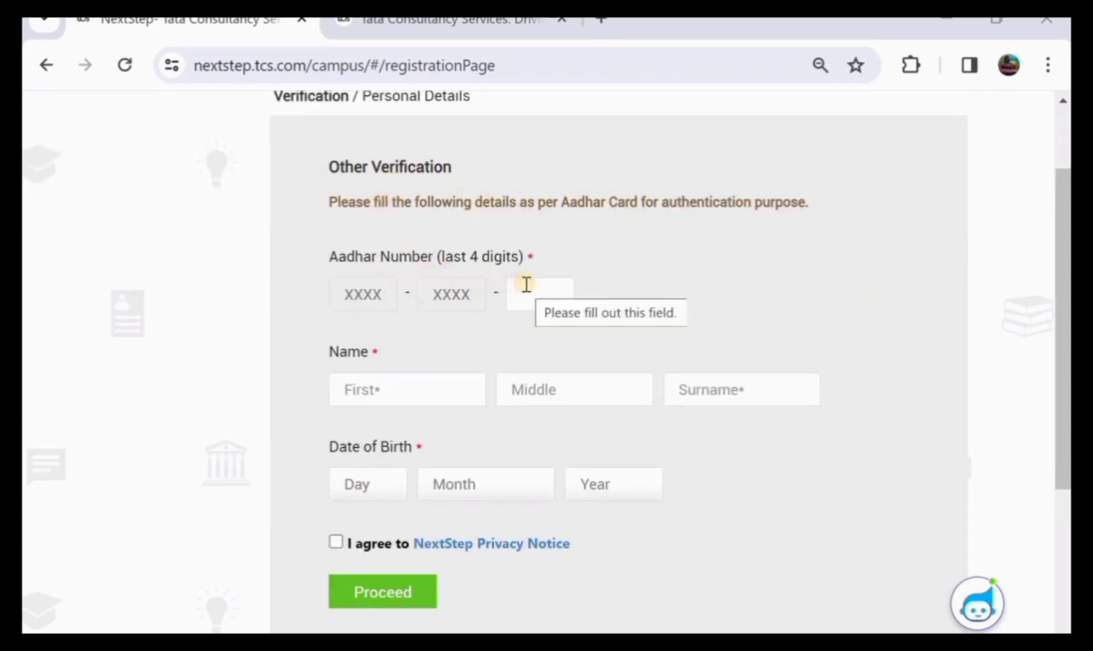
scroll(526, 284, "down", 1)
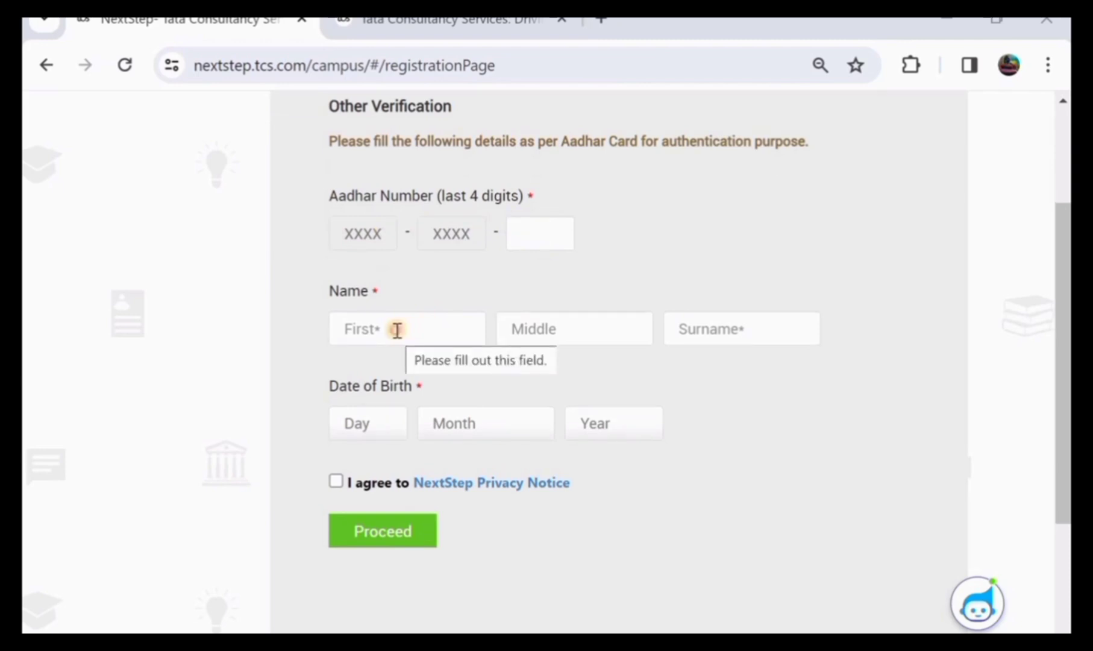
left_click(397, 330)
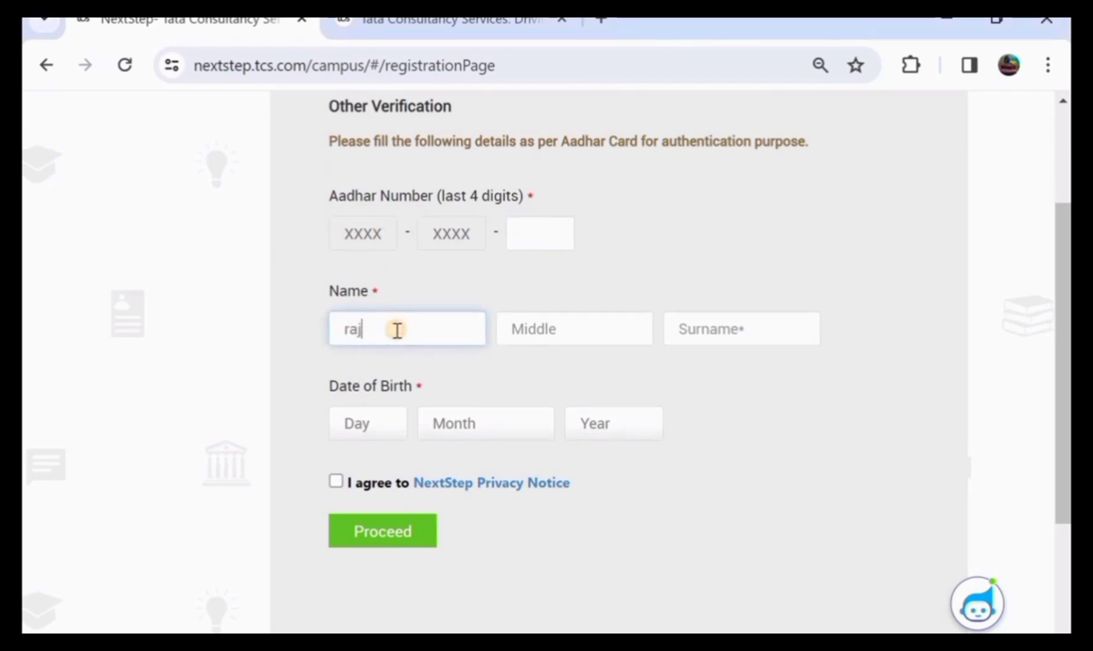
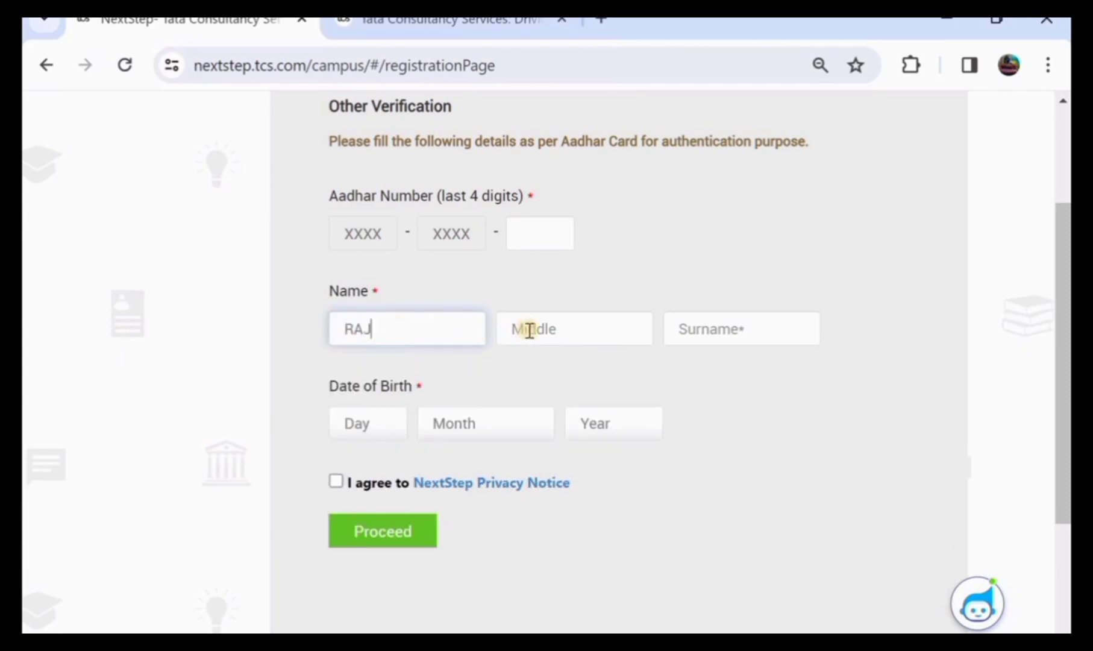
left_click(688, 326)
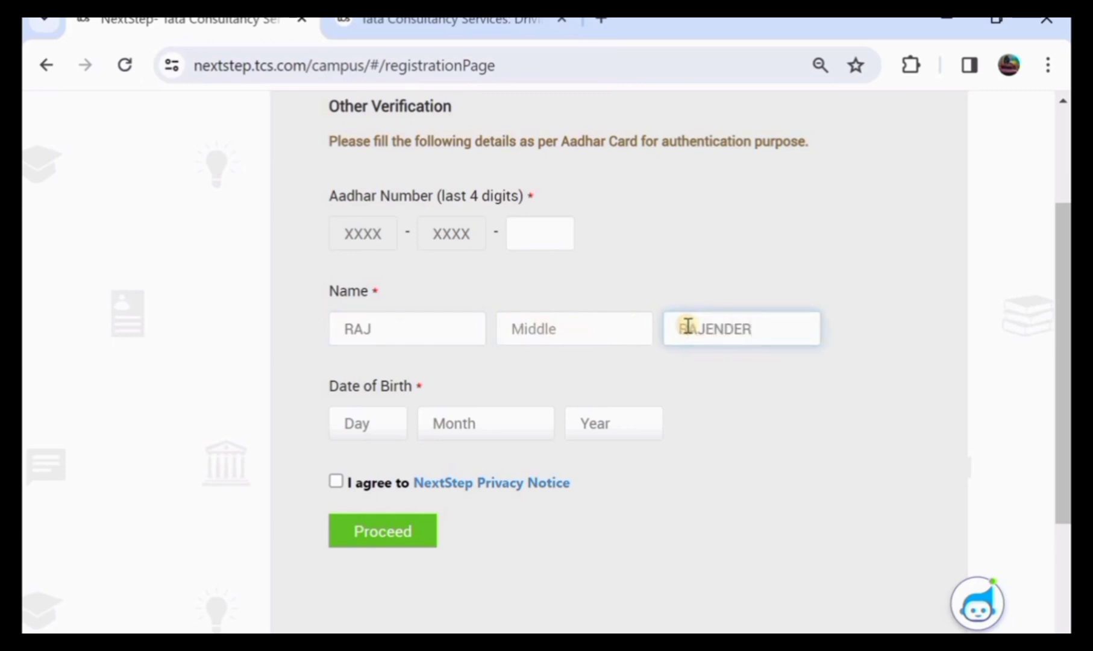
Open the date-of-birth dropdowns, agree to the Privacy Notice, and proceed
scroll(390, 366, "down", 1)
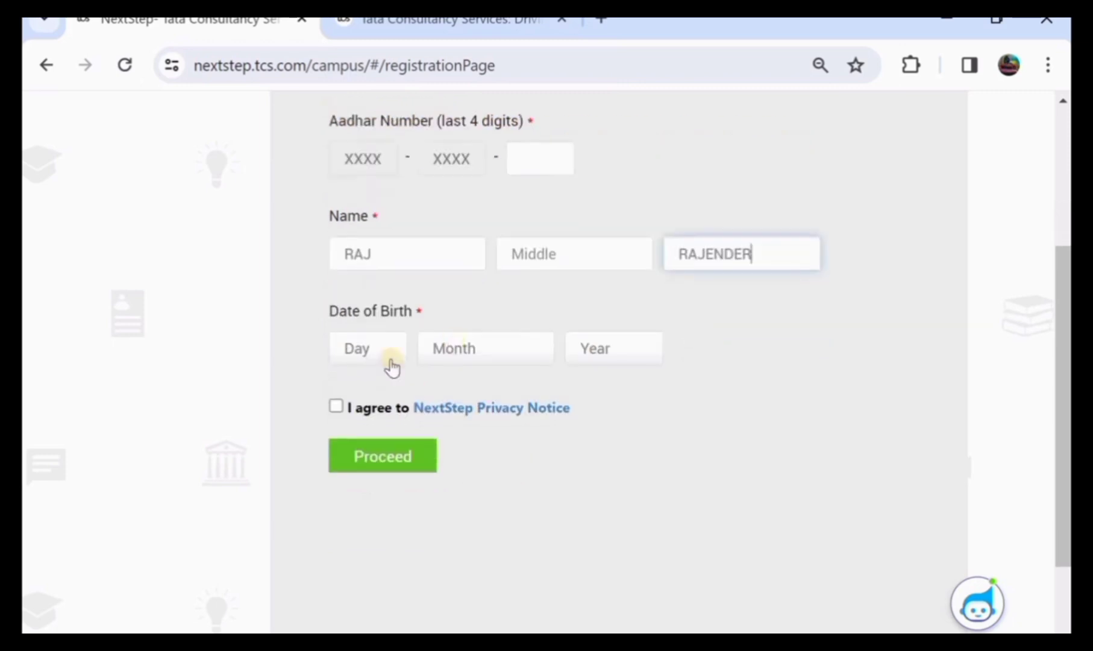
left_click(371, 356)
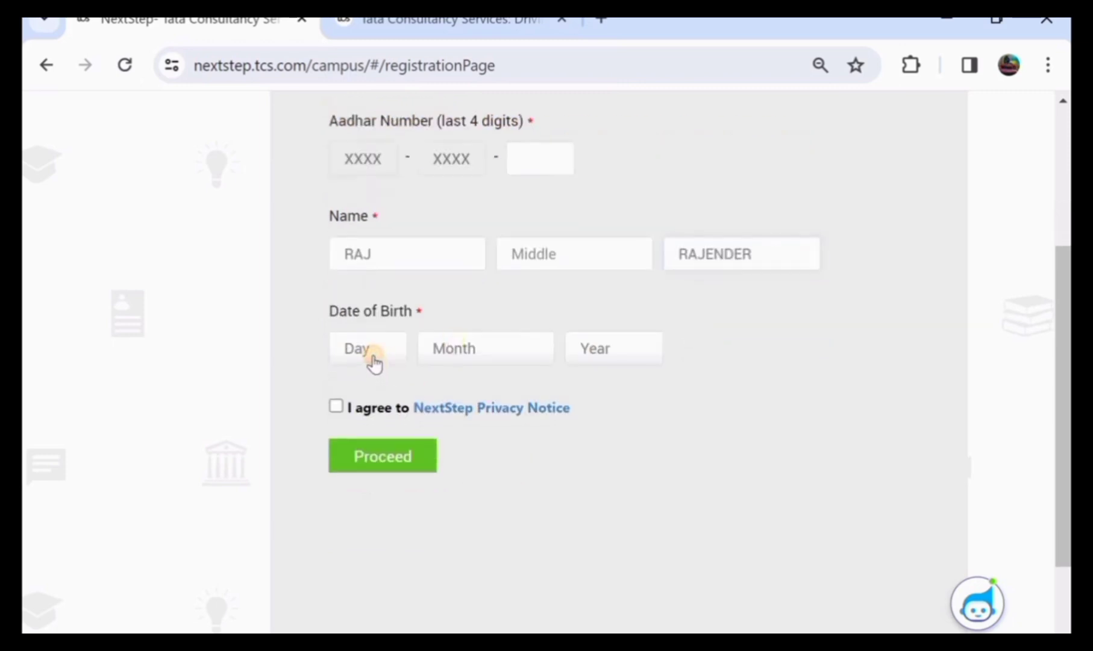
left_click(461, 351)
left_click(609, 348)
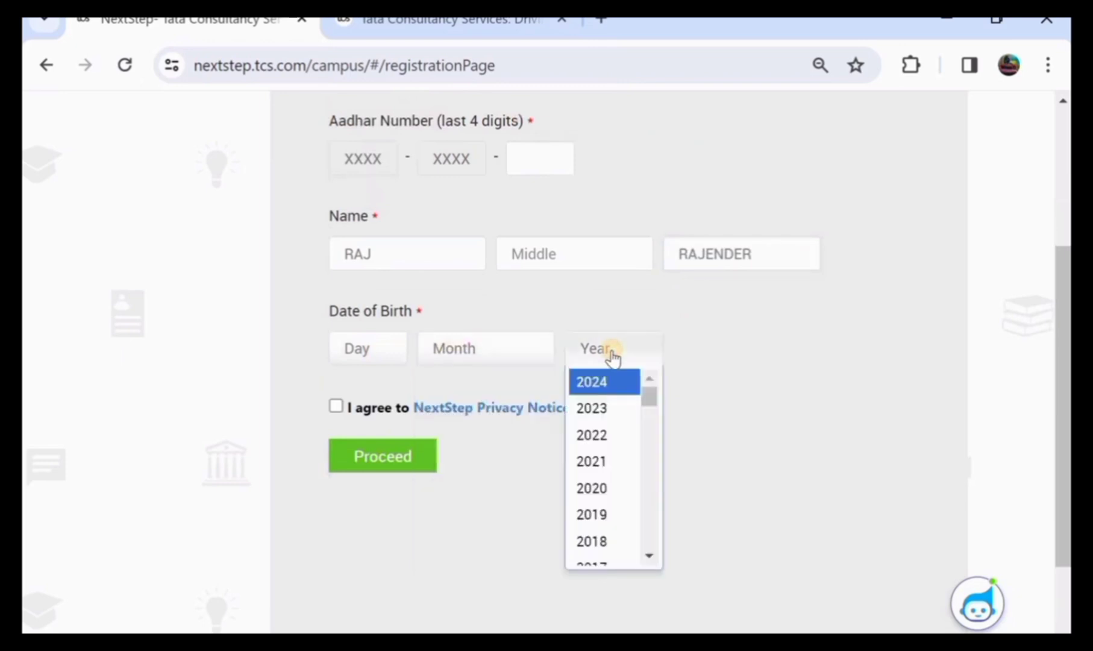
left_click(336, 408)
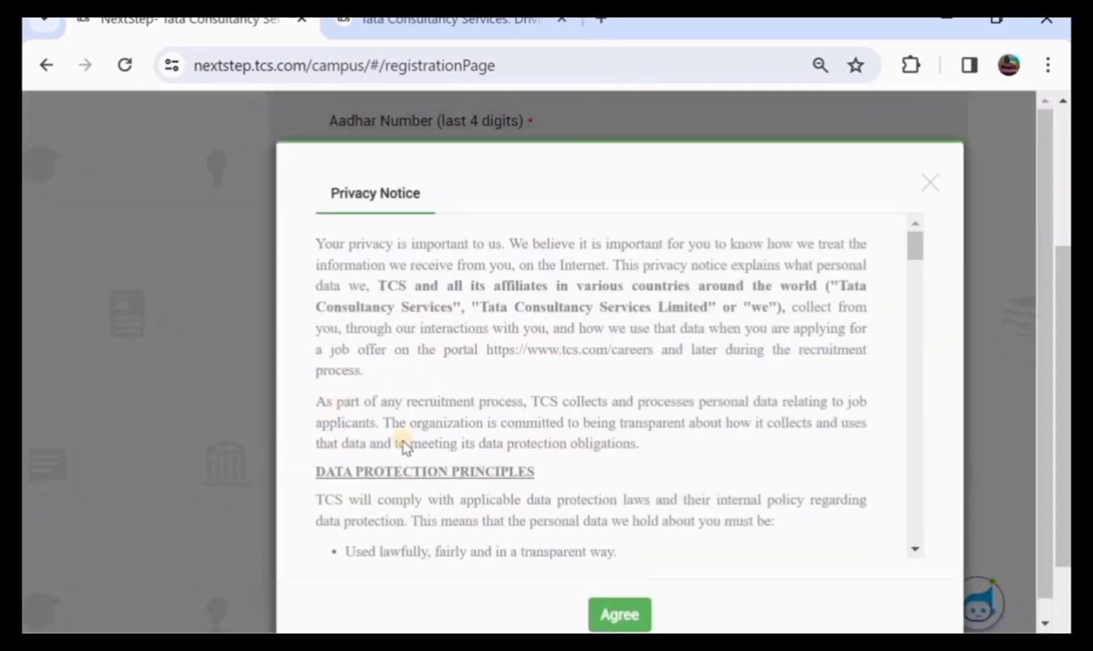
left_click(614, 614)
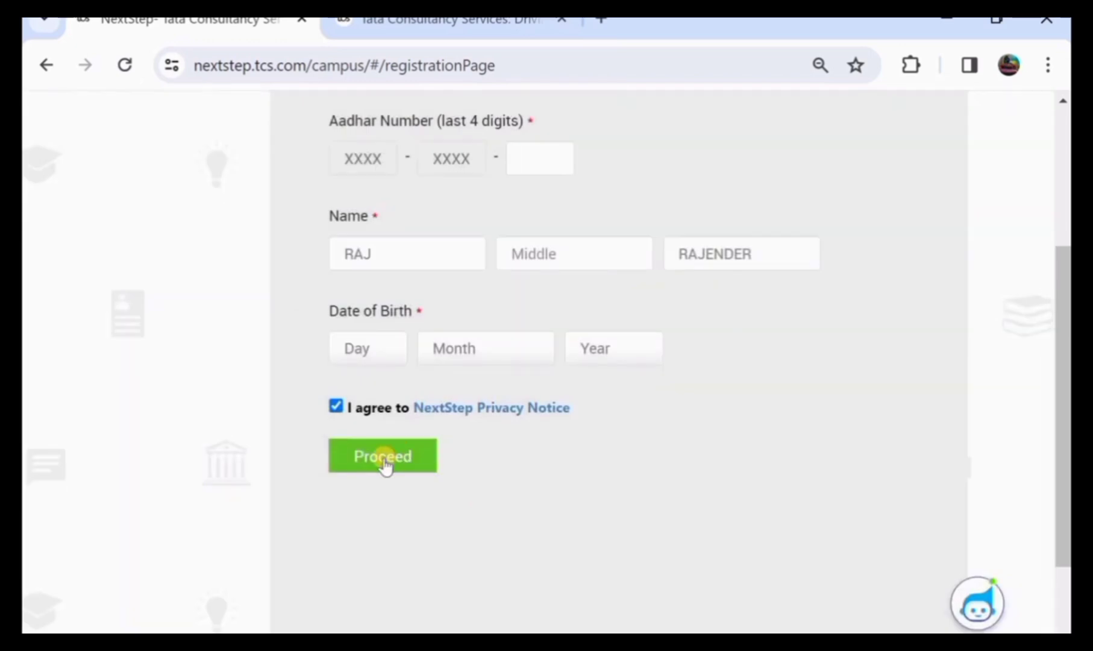
left_click(383, 456)
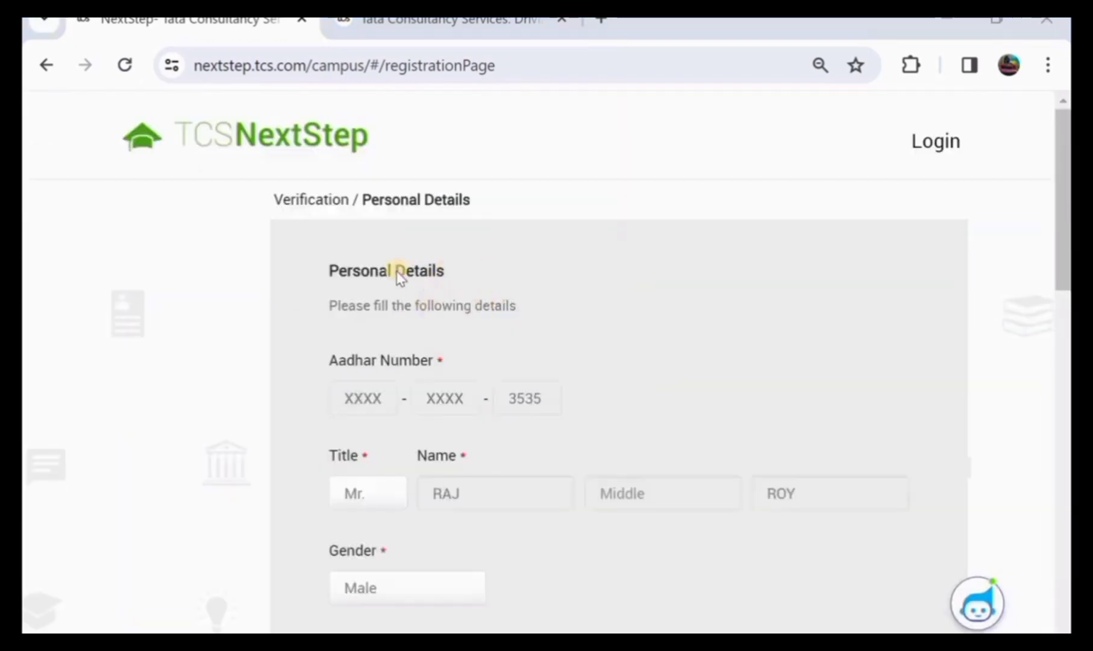
Keep the title as Mr. and the gender as Male
scroll(400, 305, "down", 2)
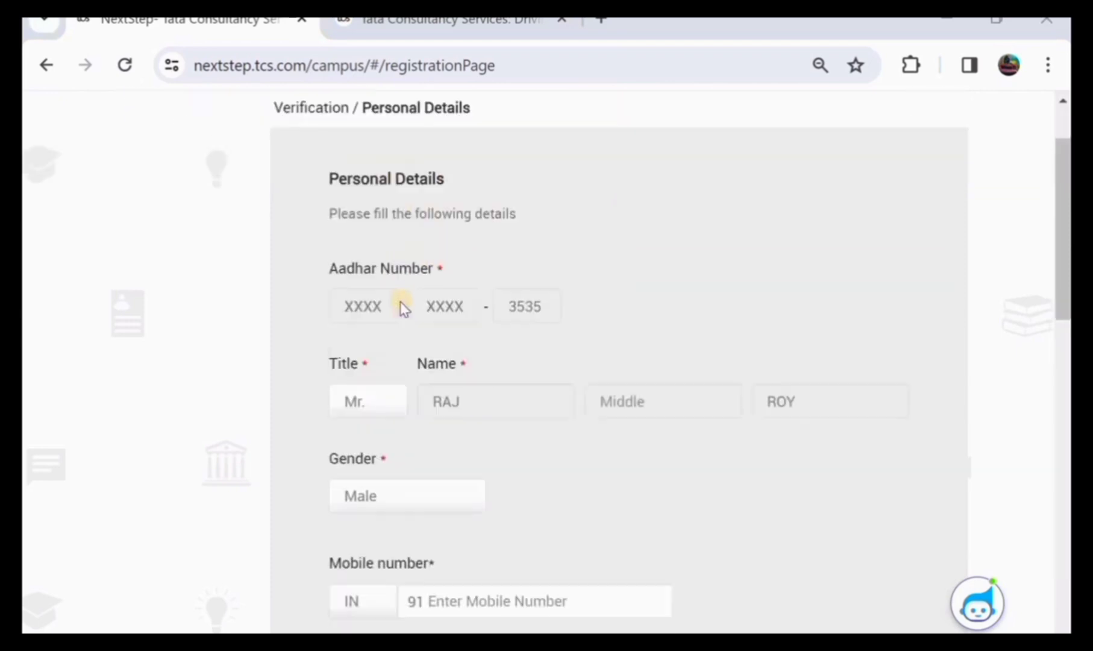
left_click(364, 376)
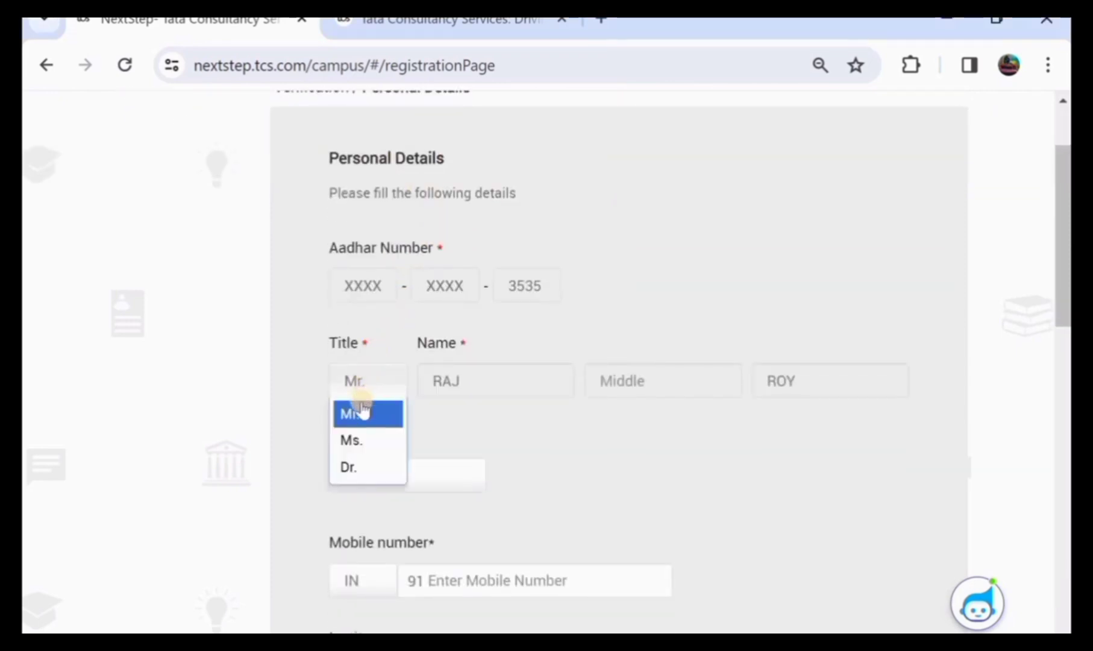
left_click(361, 414)
scroll(362, 410, "down", 1)
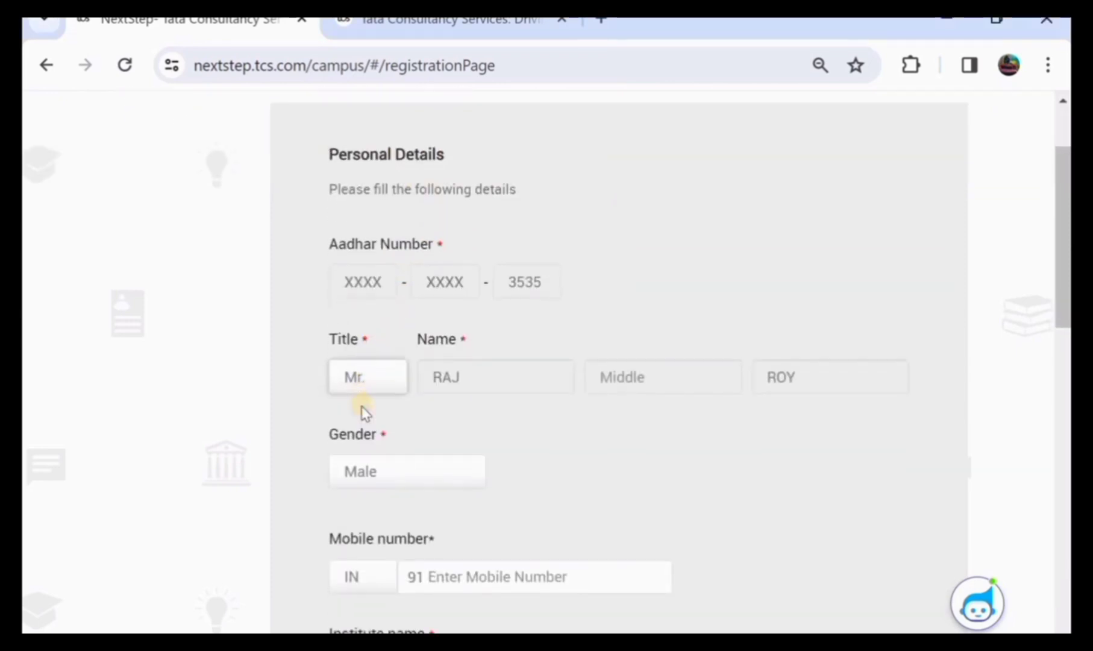
left_click(362, 411)
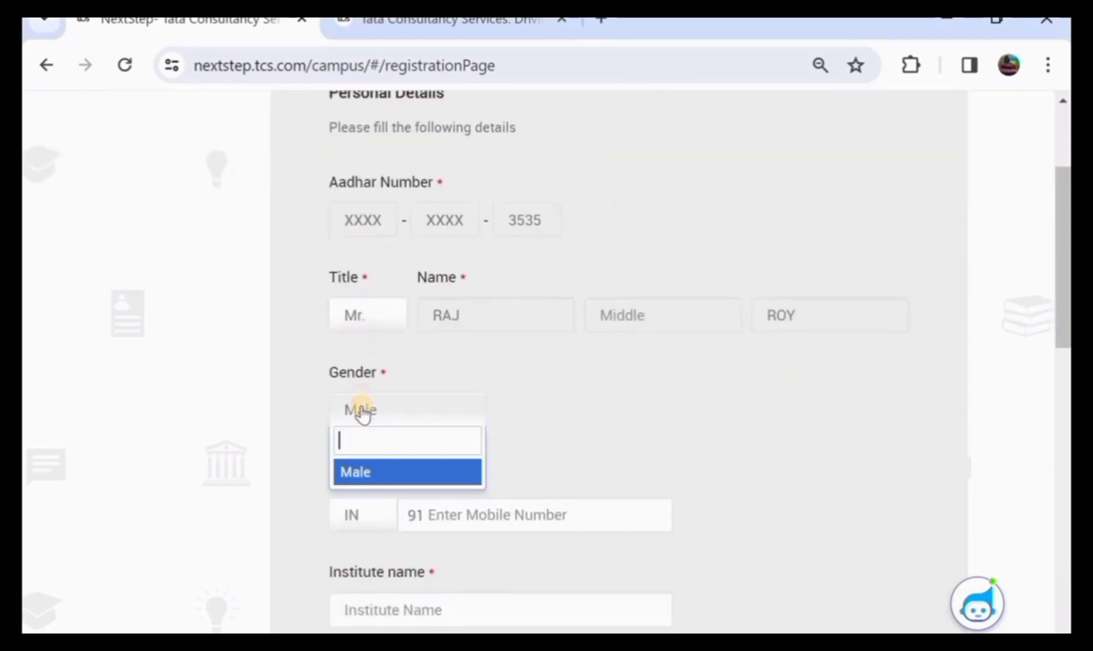
left_click(373, 470)
scroll(476, 445, "down", 1)
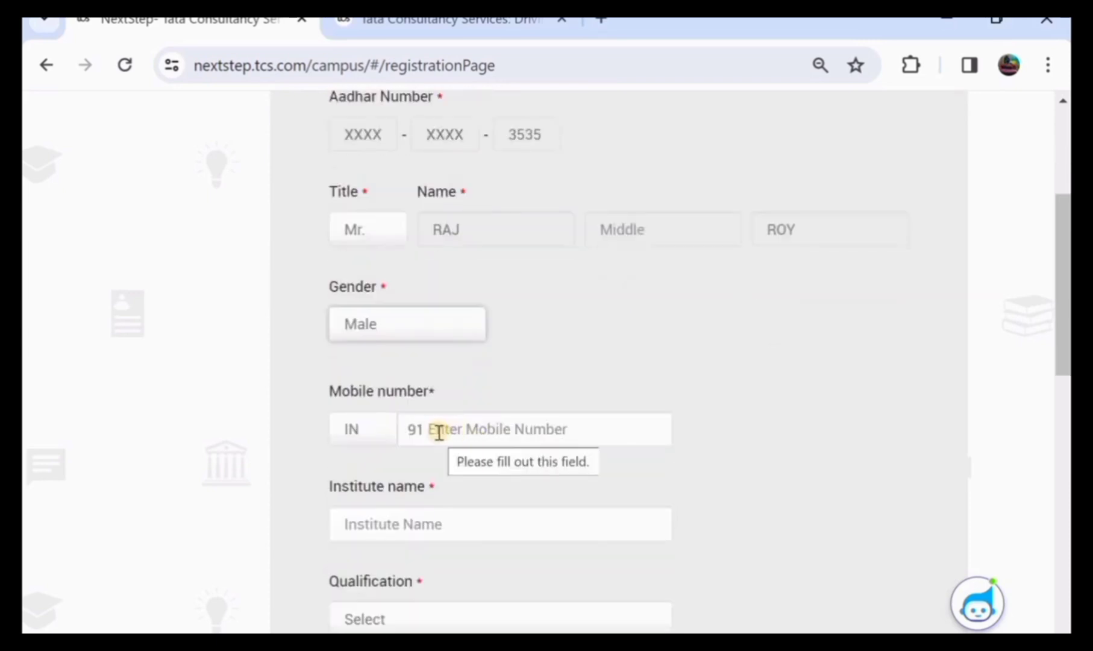
scroll(473, 430, "down", 1)
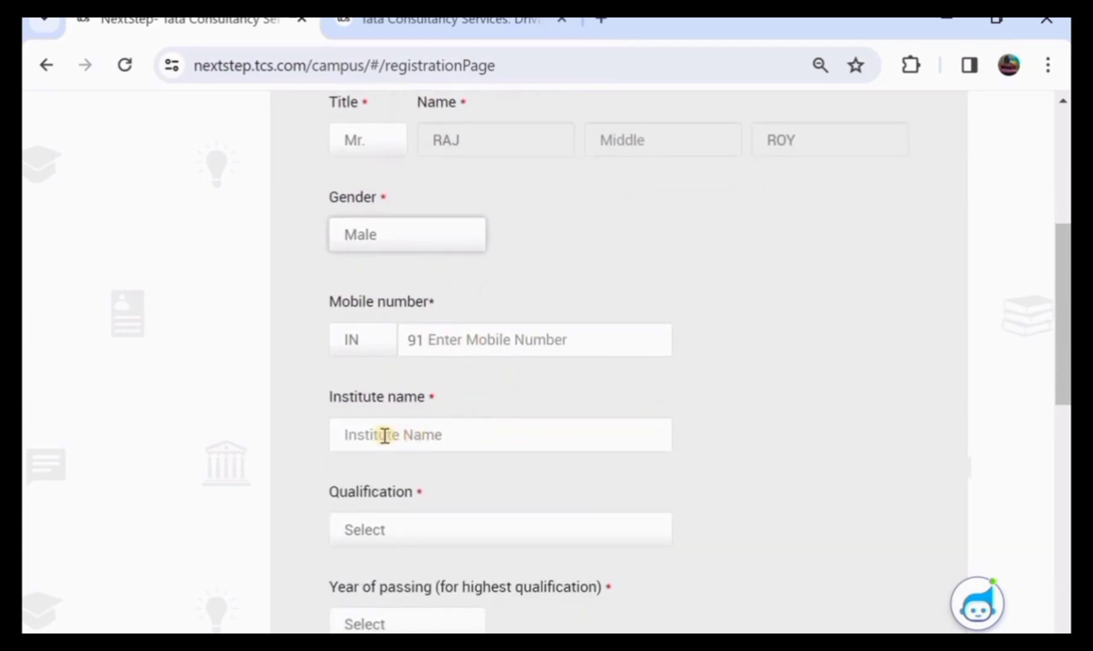
scroll(398, 435, "down", 2)
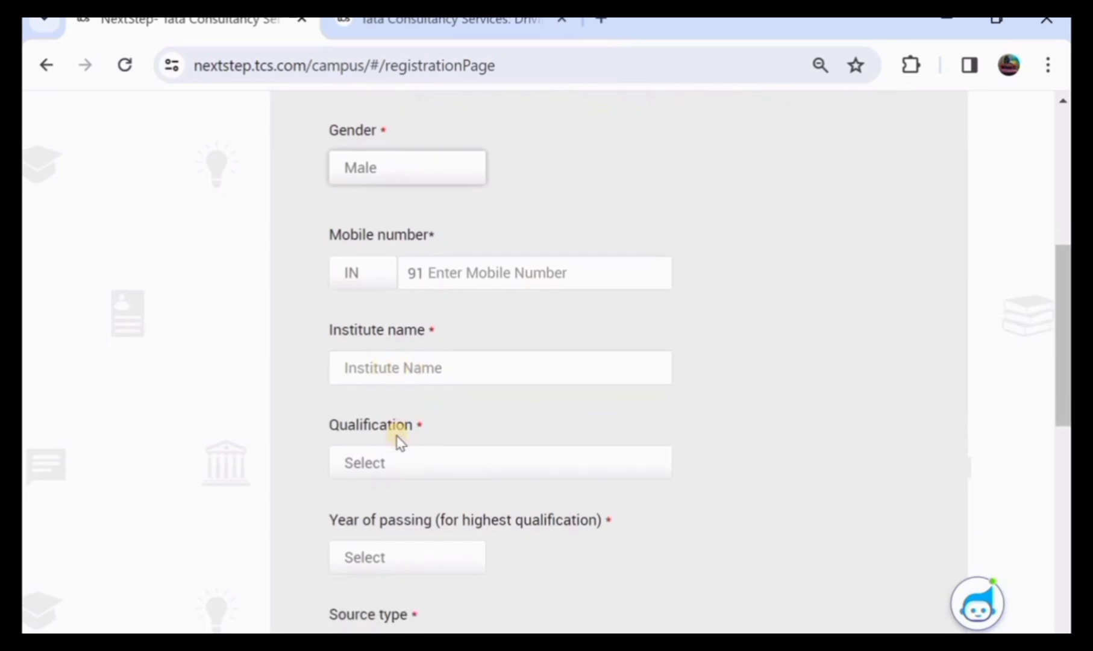
Set the qualification to BACHELOR OF ARTS and the year of passing to 2022
left_click(425, 354)
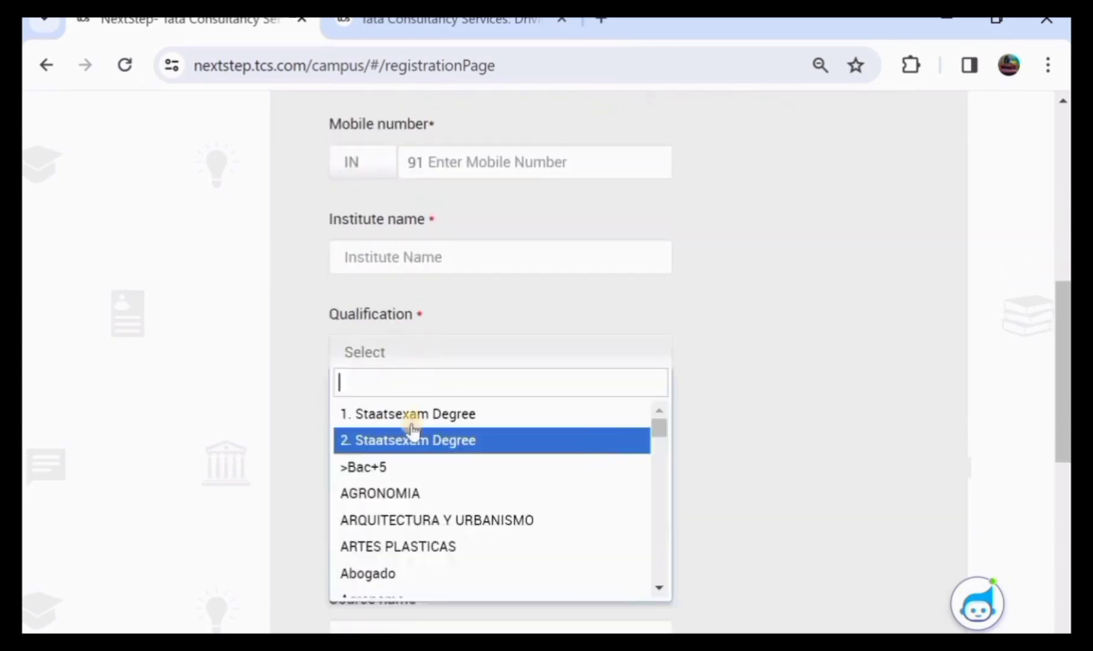
scroll(415, 487, "down", 4)
scroll(415, 493, "down", 3)
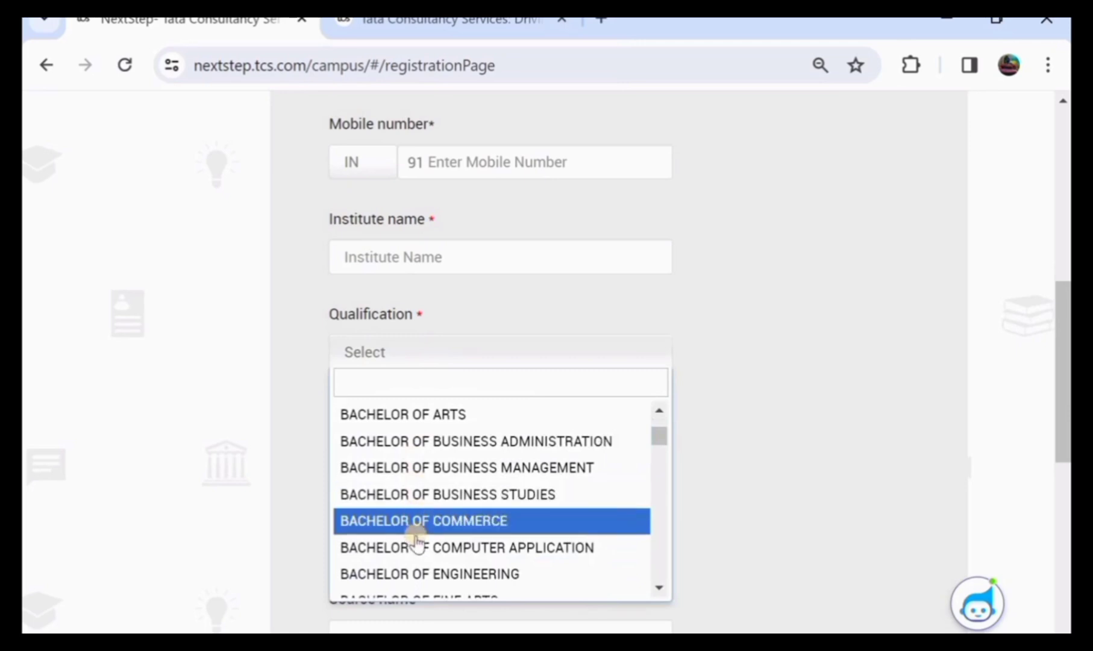
left_click(430, 423)
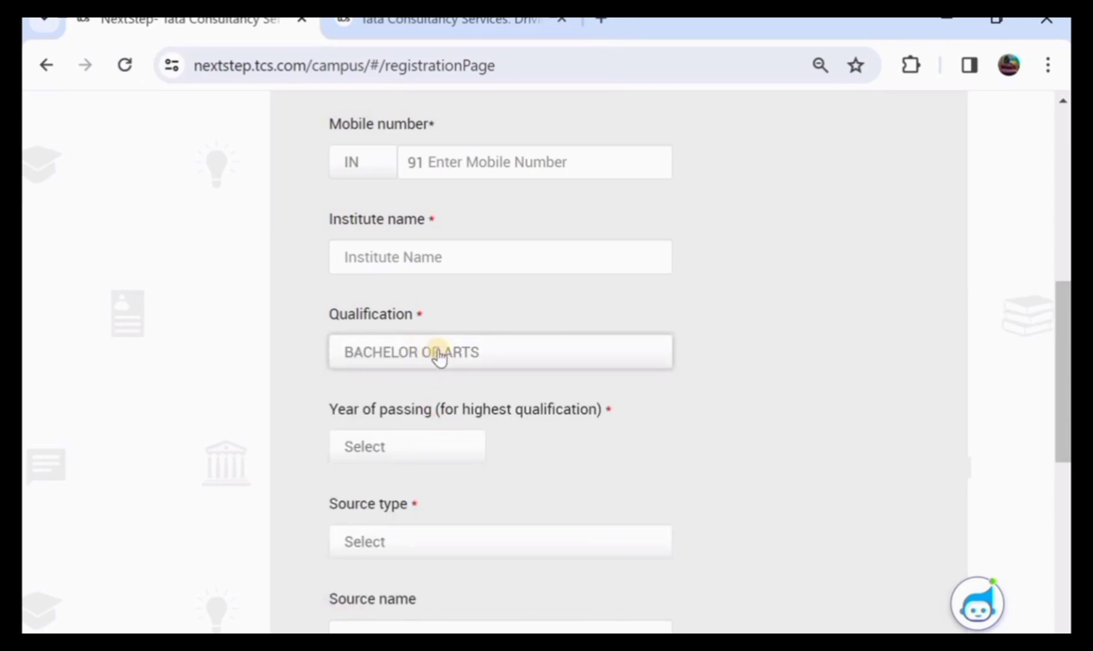
scroll(438, 355, "down", 1)
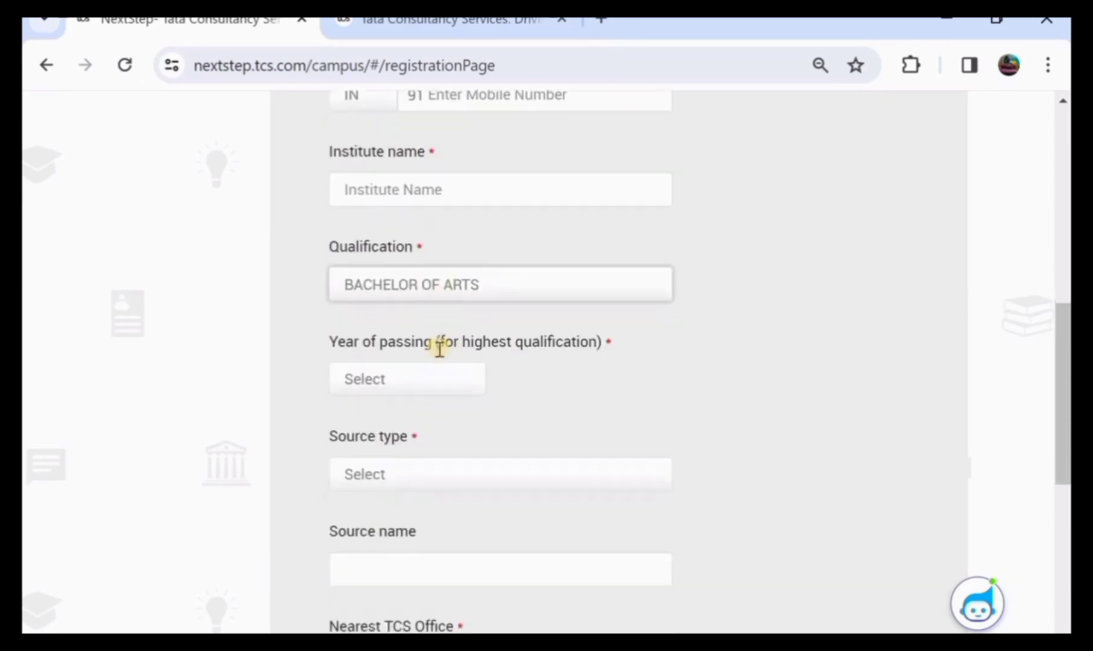
left_click(390, 382)
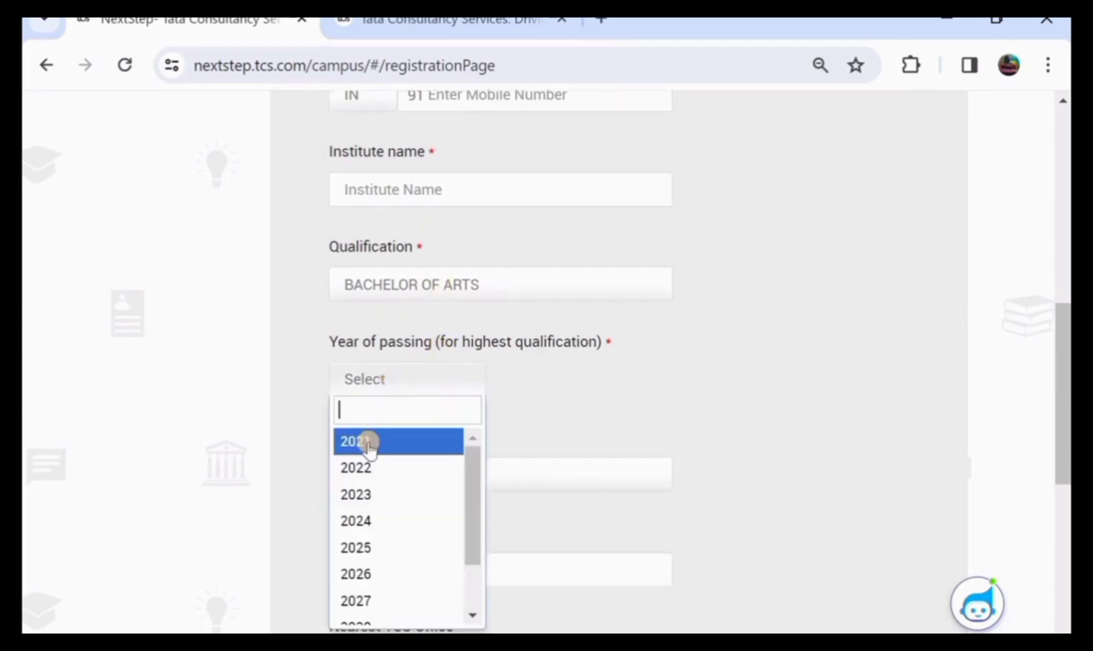
scroll(399, 460, "up", 1)
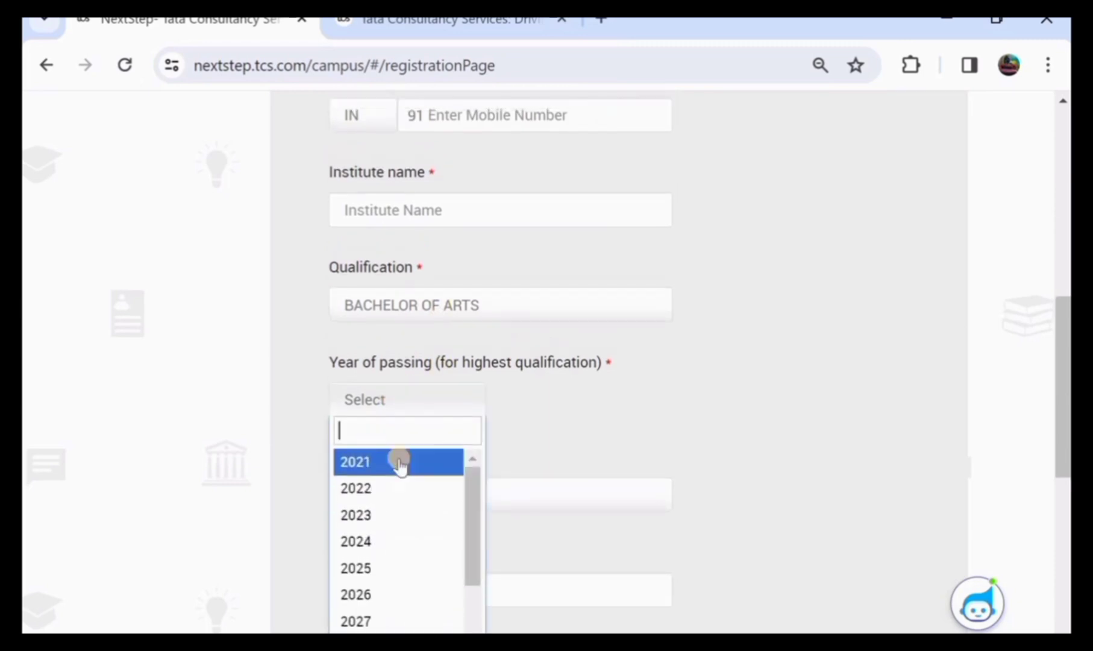
left_click(398, 487)
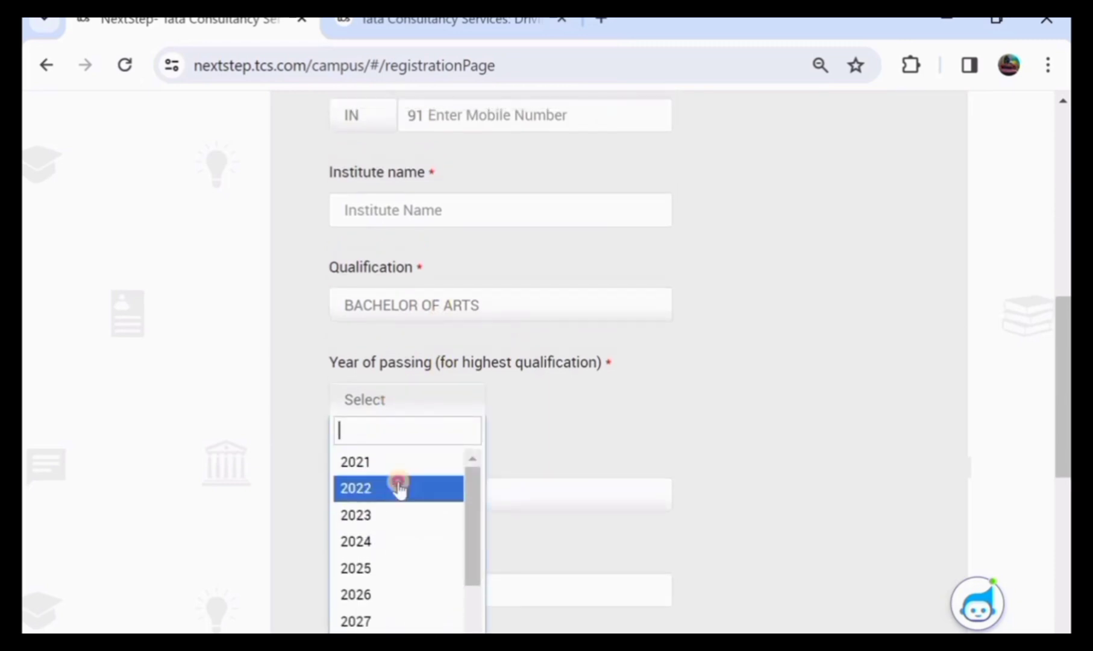
Choose Direct Applicant as source type and Hyderabad as nearest TCS office, then submit
scroll(400, 489, "down", 1)
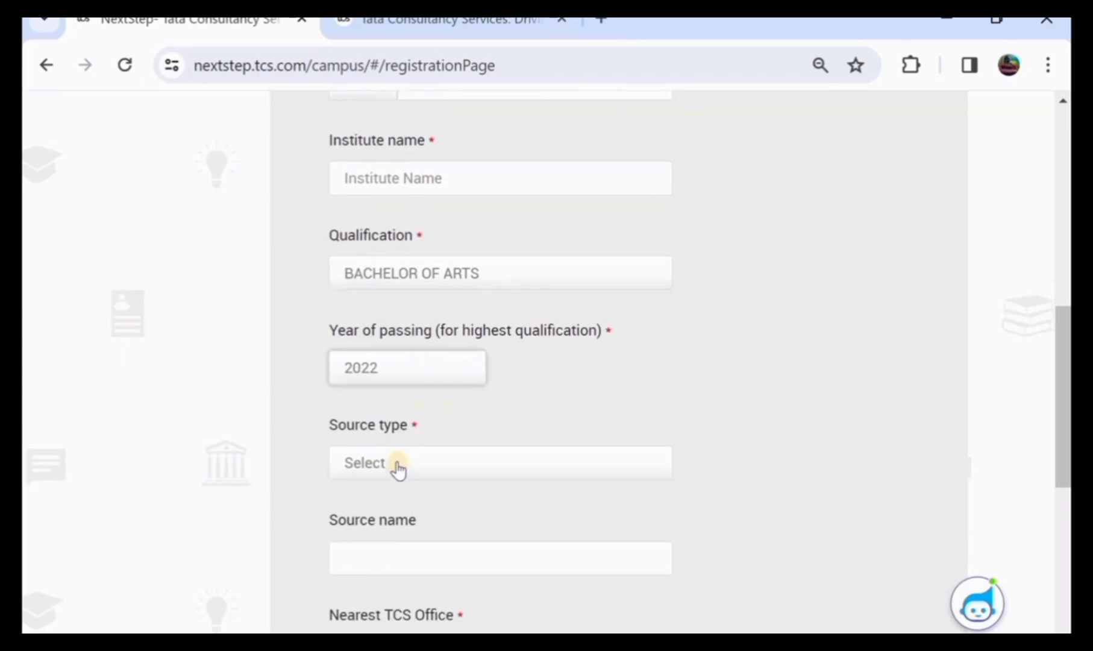
left_click(397, 468)
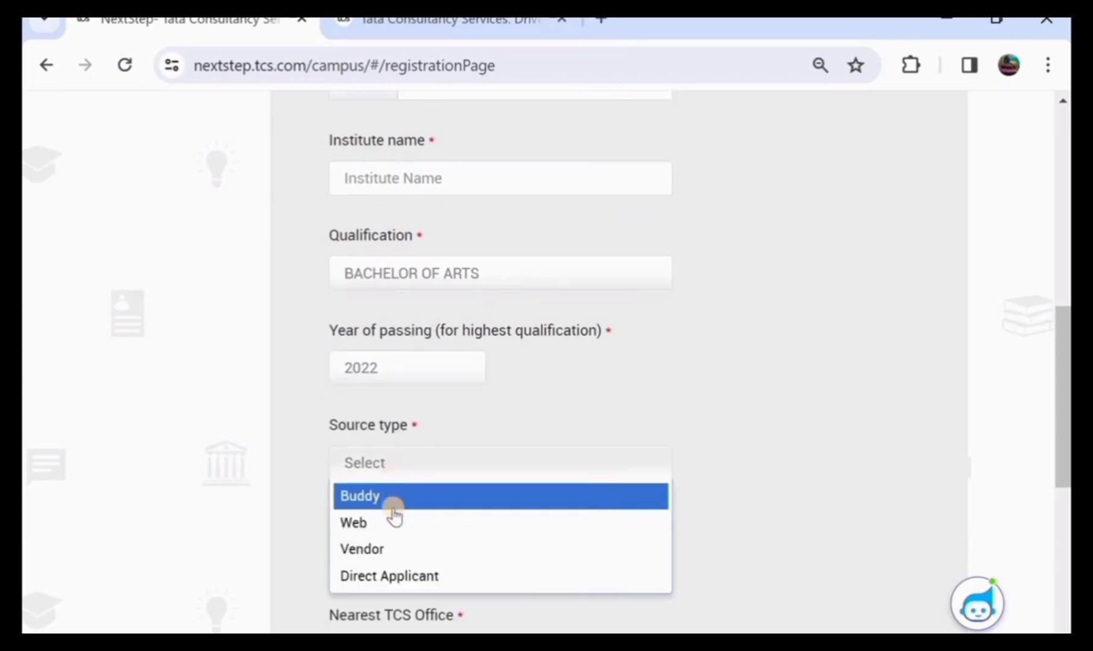
left_click(413, 575)
scroll(441, 518, "down", 1)
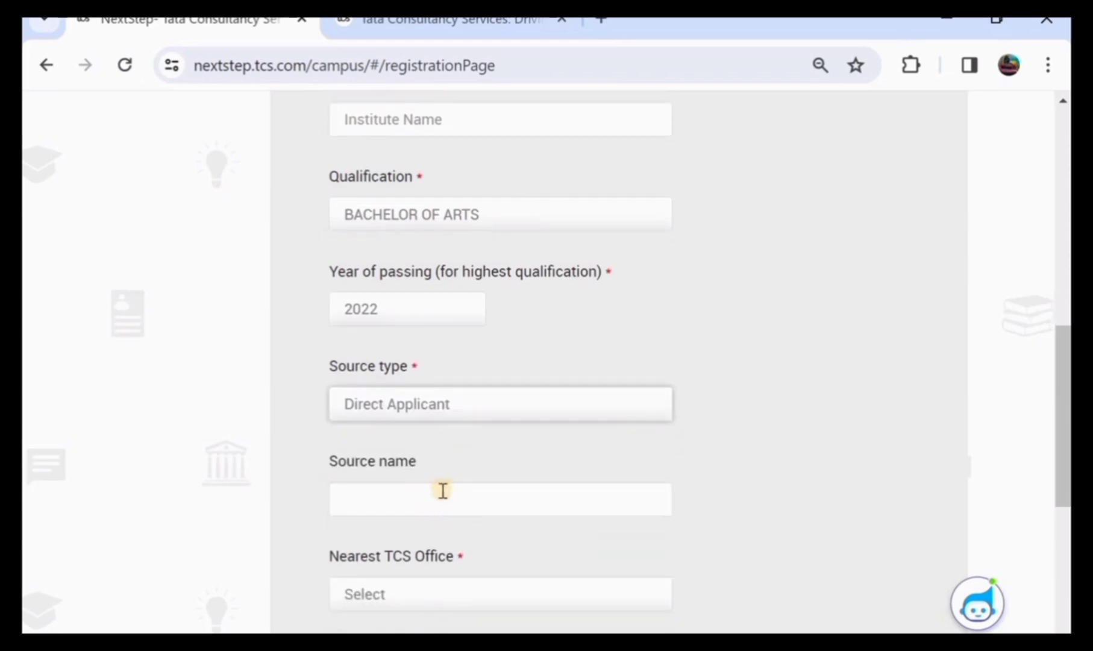
scroll(442, 490, "down", 2)
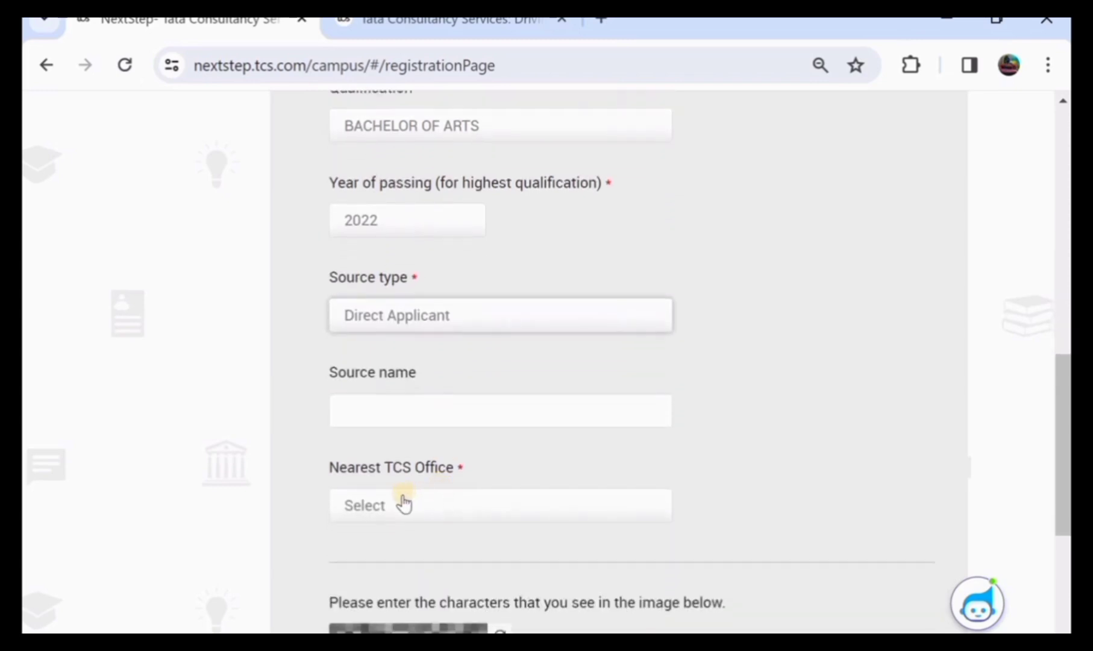
left_click(424, 506)
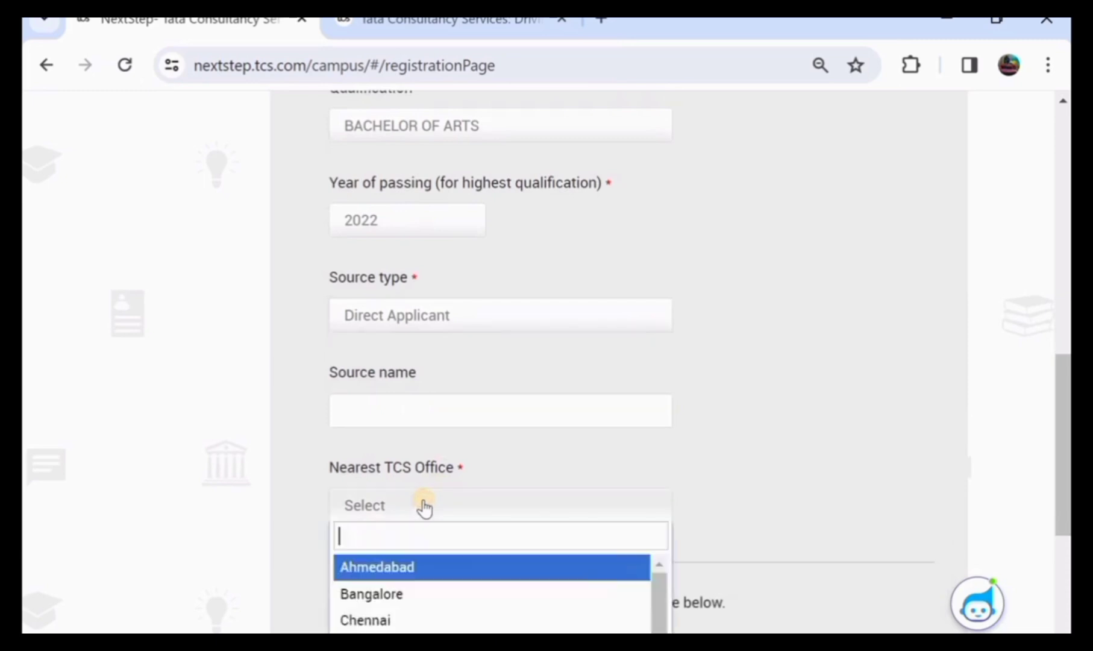
left_click(474, 430)
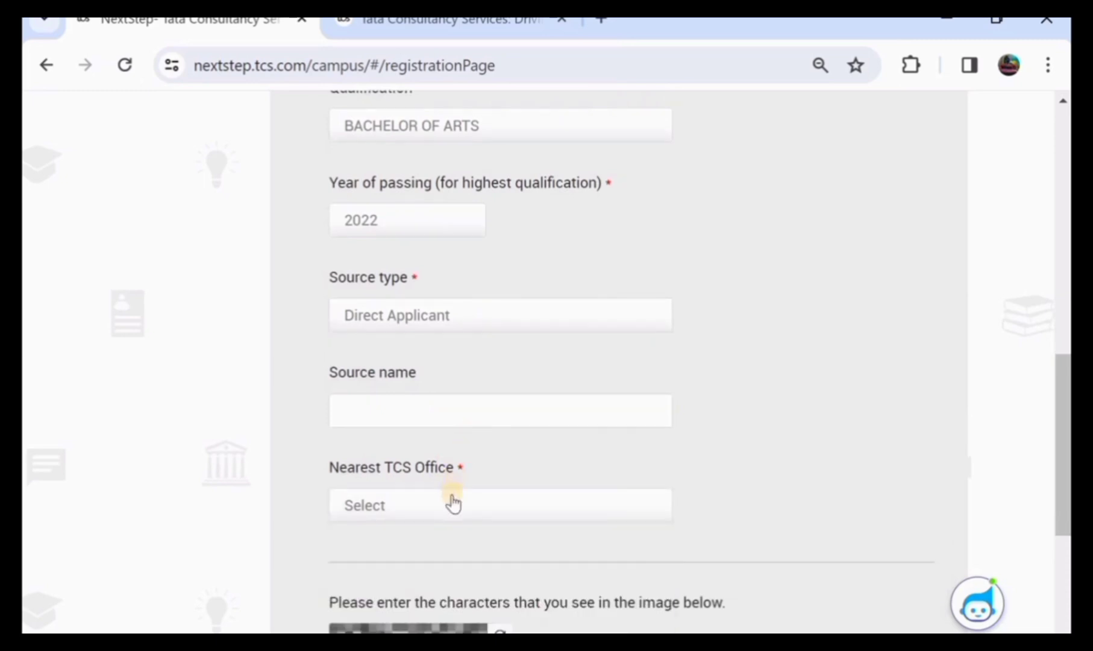
scroll(453, 443, "down", 1)
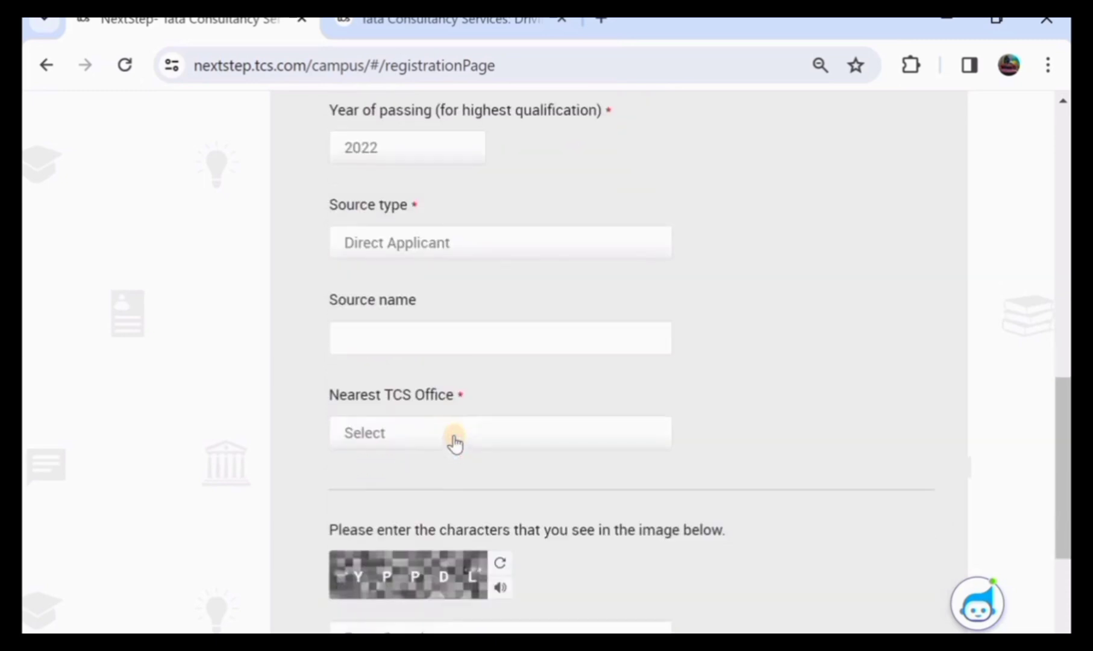
left_click(455, 441)
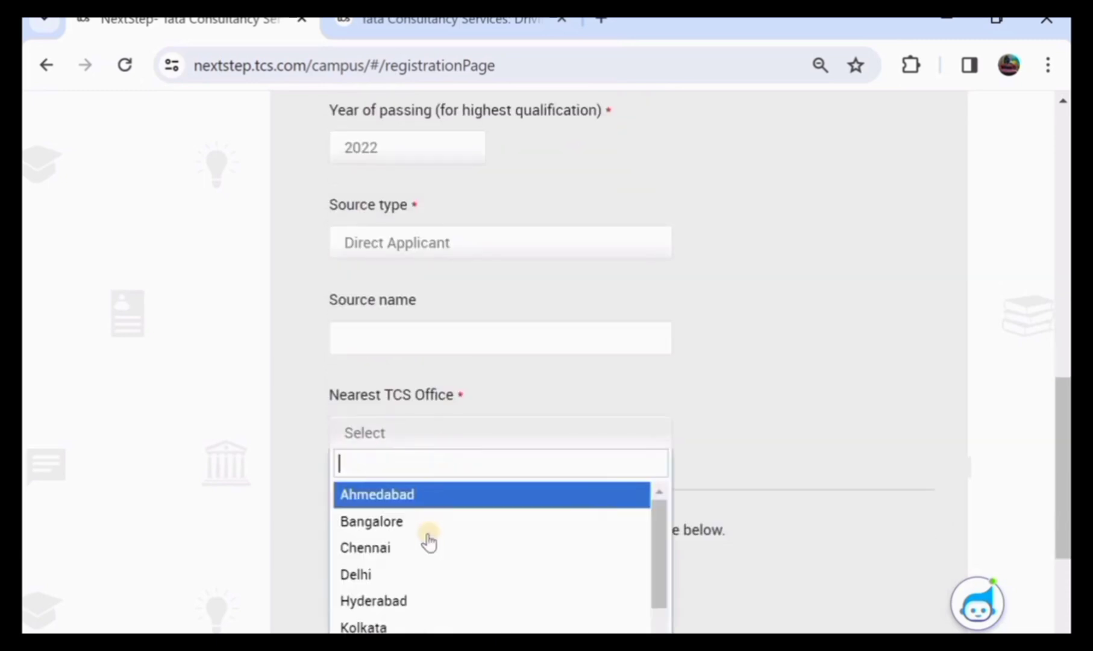
left_click(431, 599)
scroll(470, 381, "down", 2)
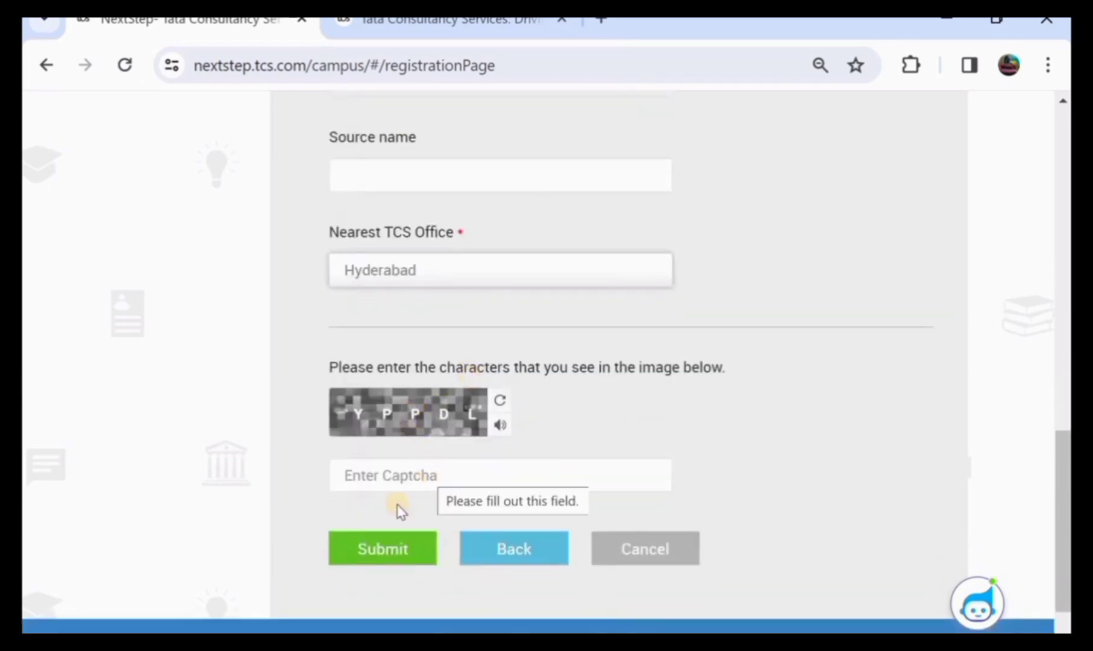
left_click(379, 548)
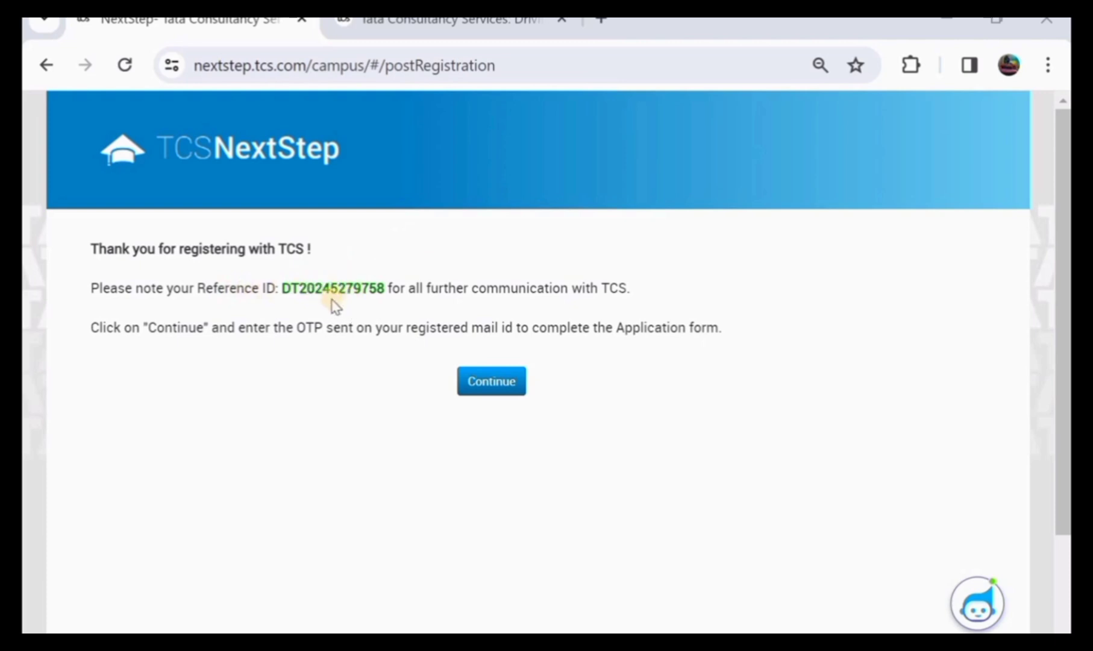
Complete the image verification code and proceed through OTP verification to log in
left_click(480, 386)
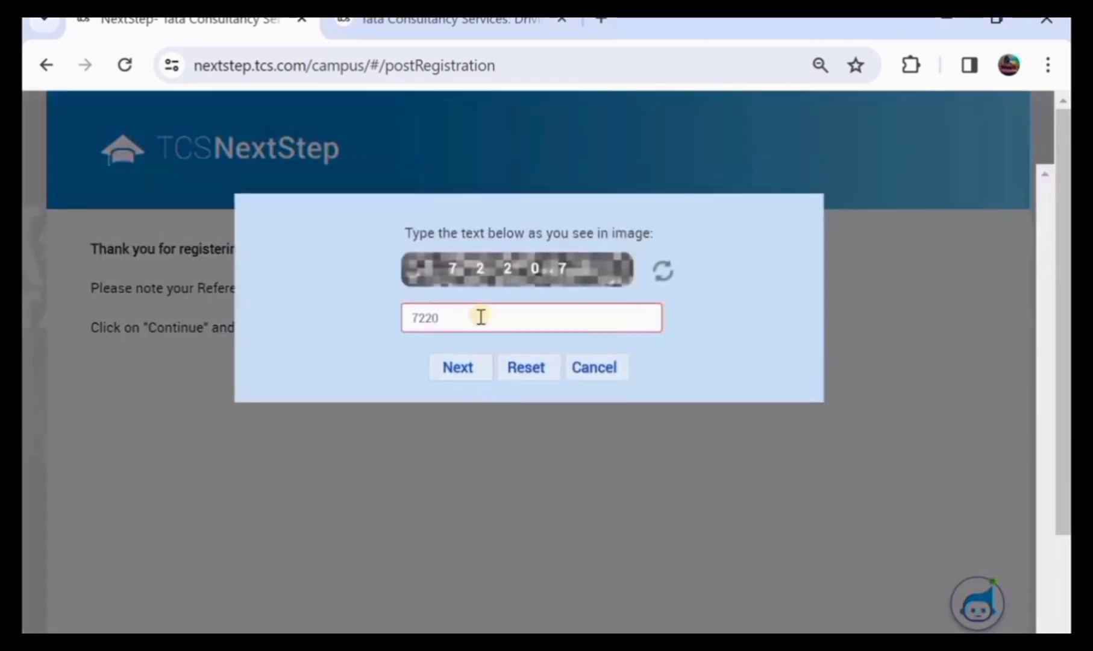
left_click(480, 316)
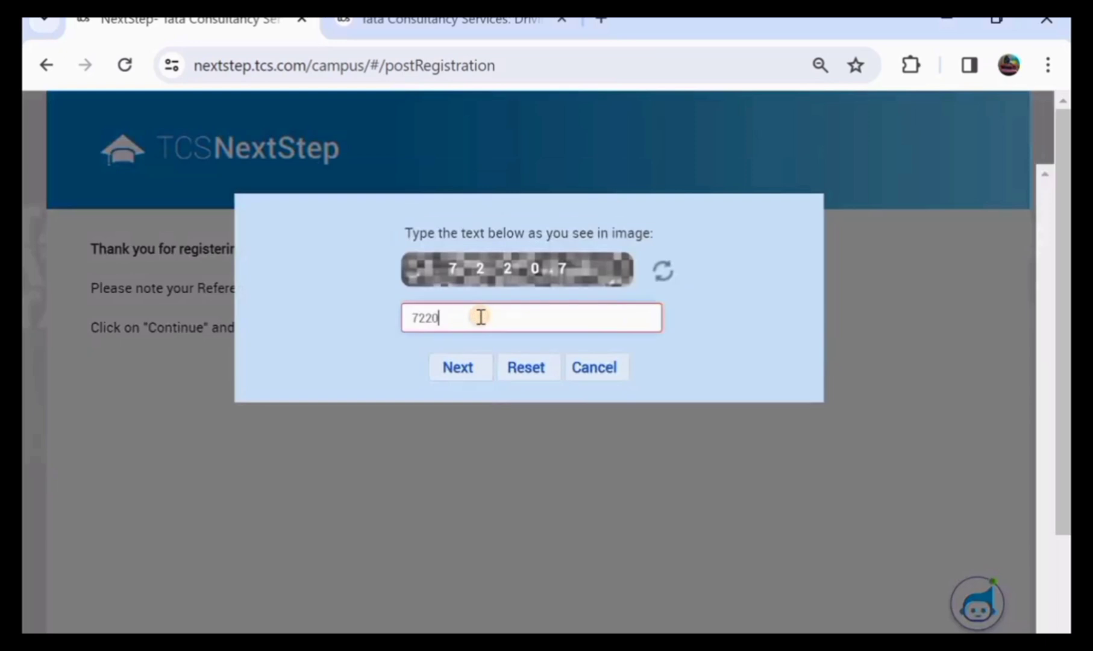
type("7")
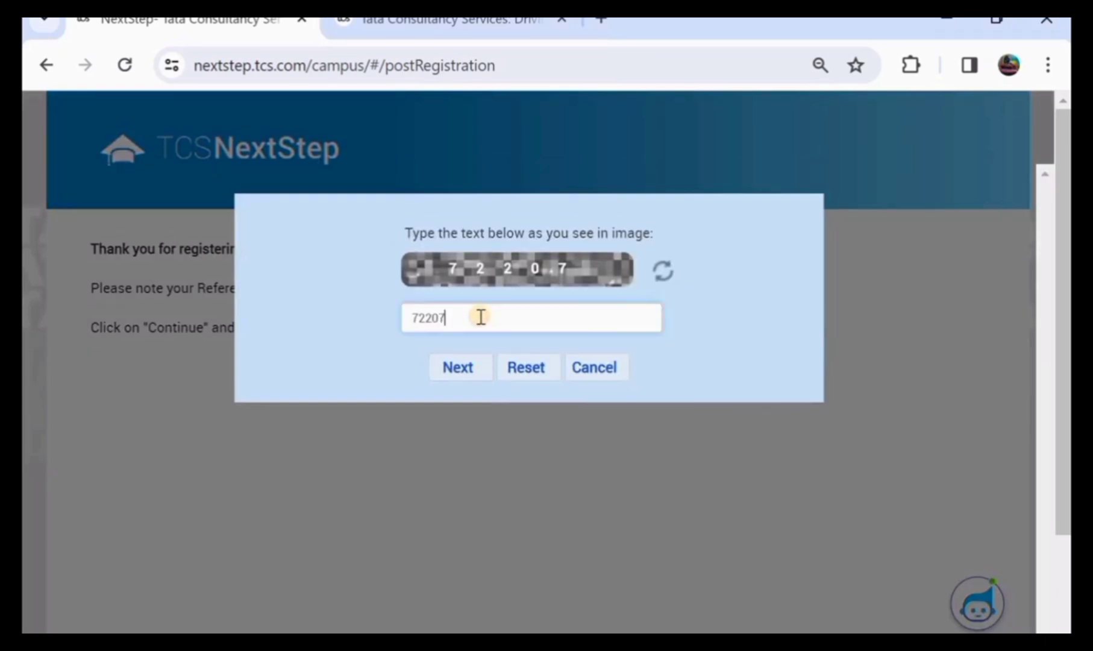
left_click(475, 367)
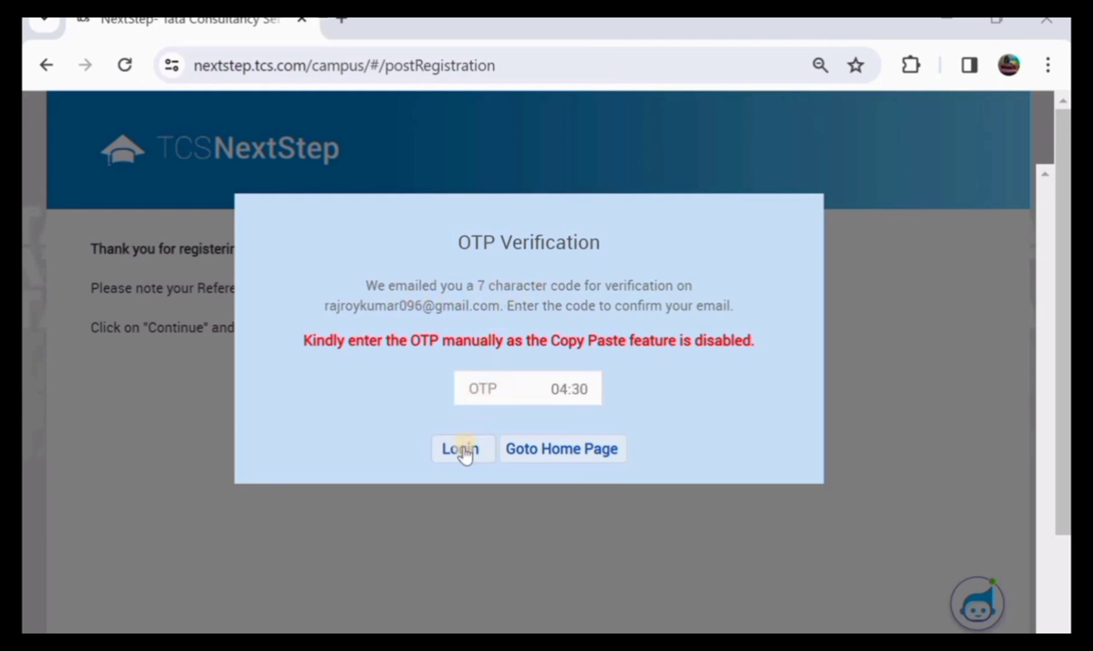
left_click(461, 449)
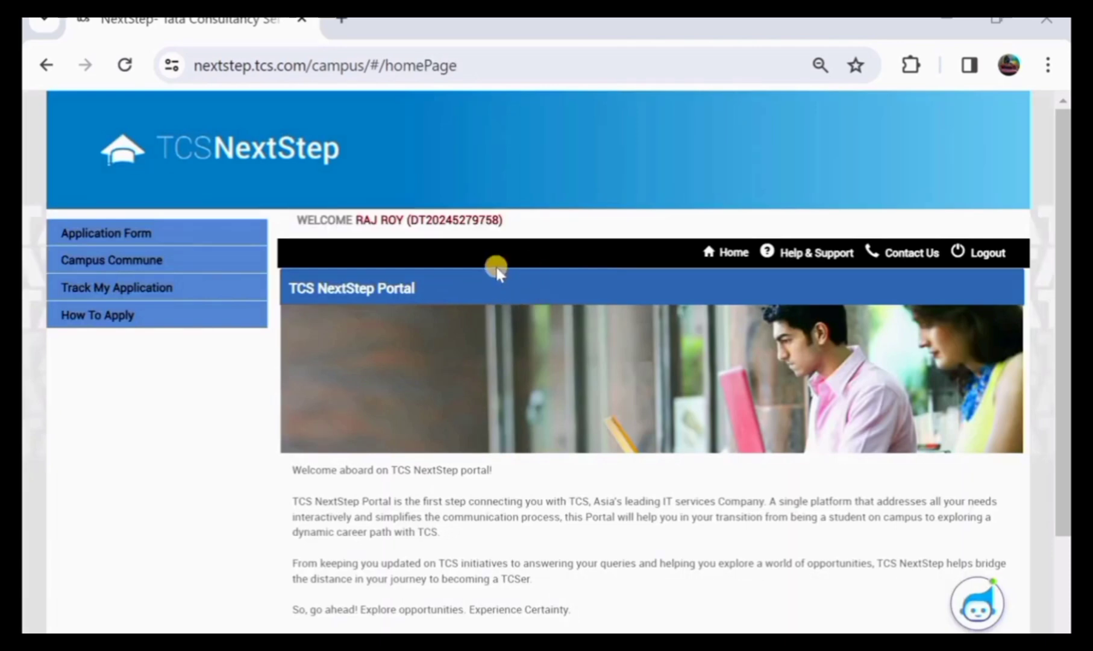
Open Application Form from the left menu and start filling the form
scroll(495, 265, "down", 3)
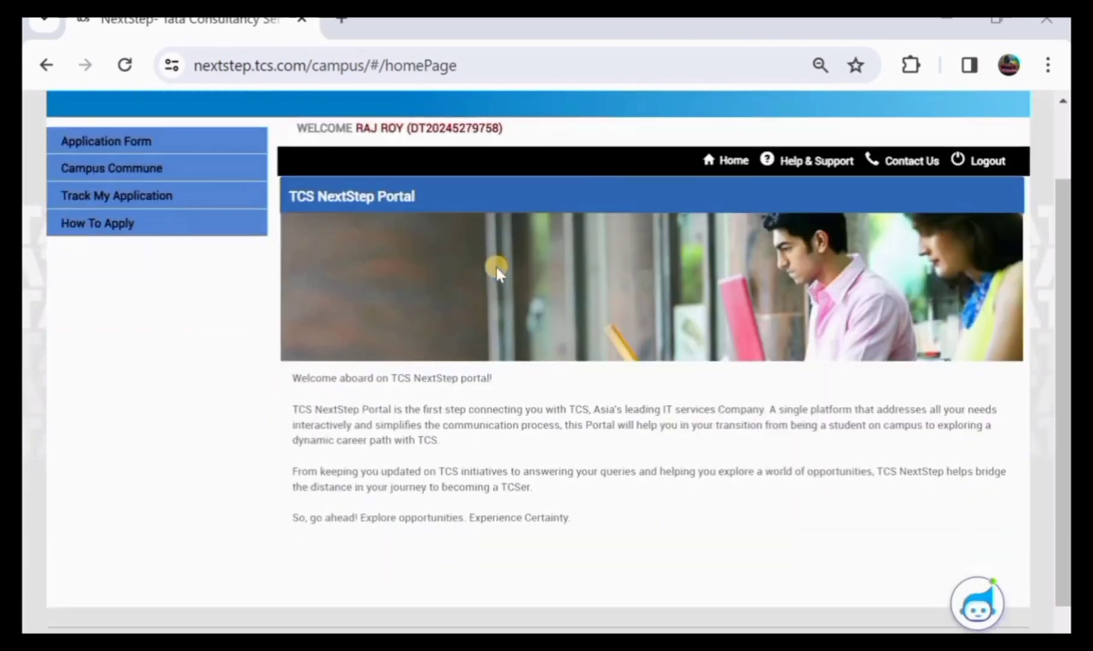
scroll(496, 268, "up", 3)
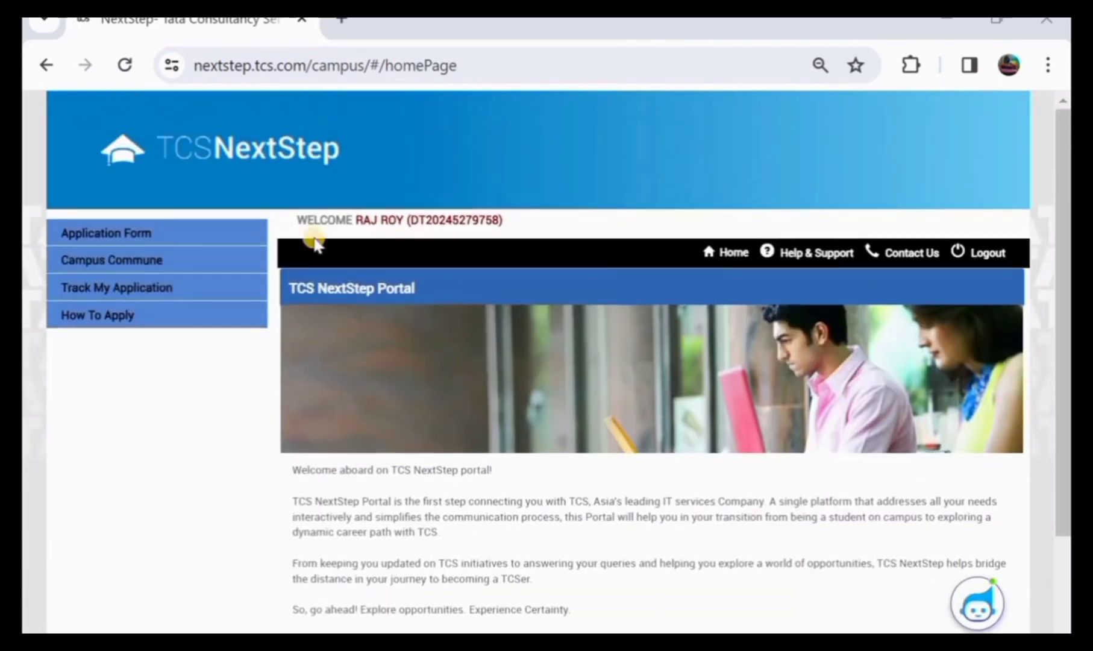
left_click(143, 230)
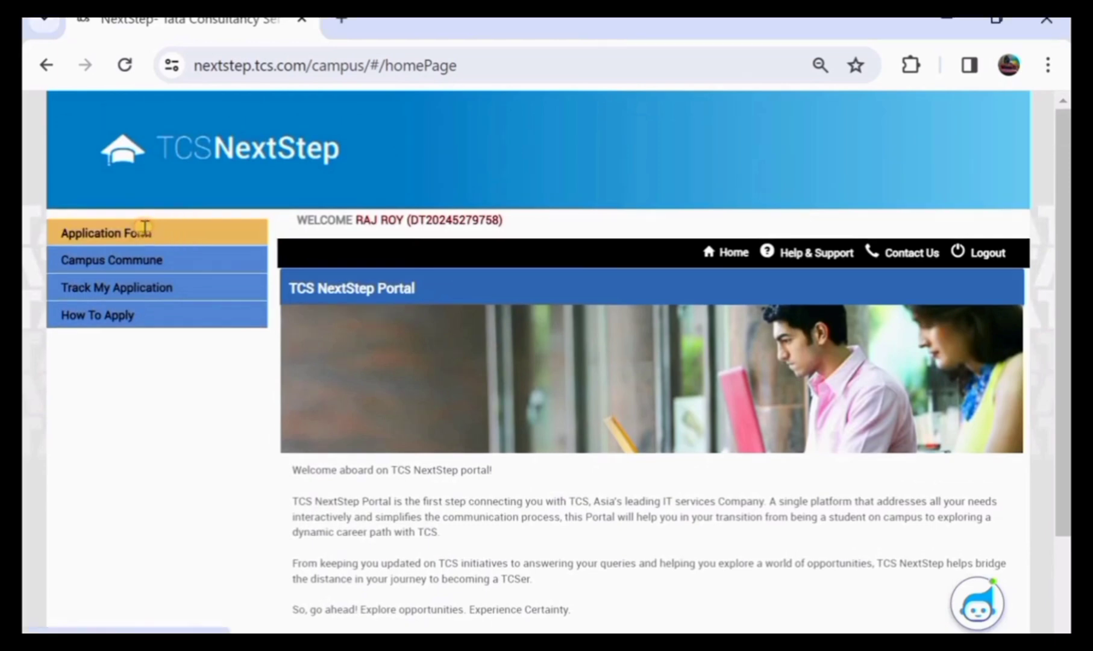
scroll(270, 348, "down", 1)
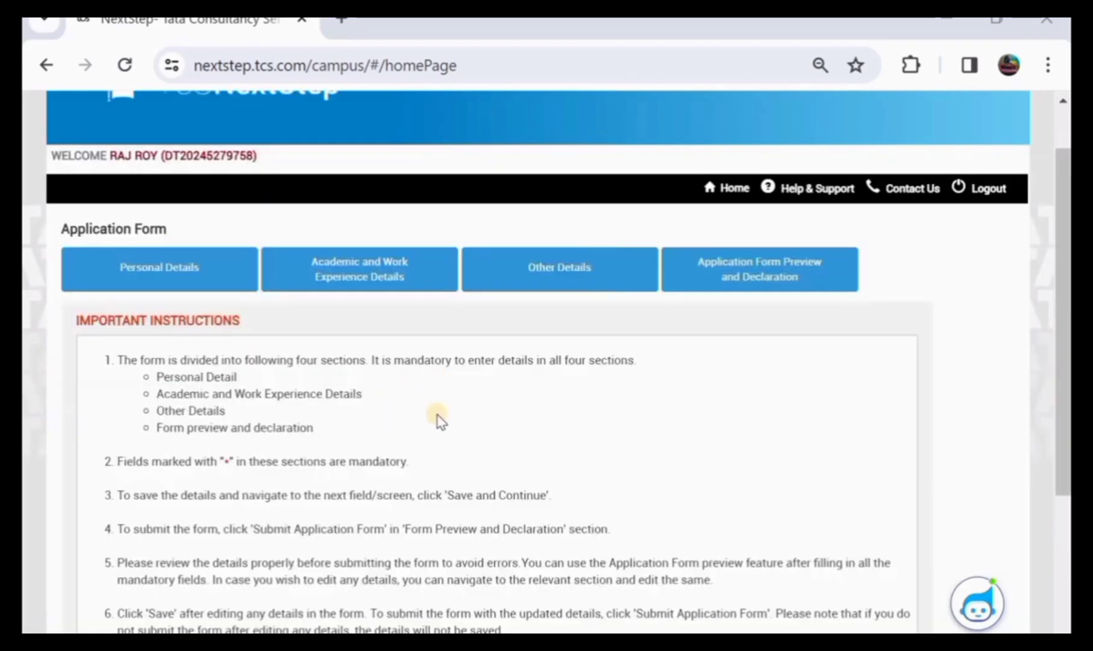
scroll(407, 398, "down", 1)
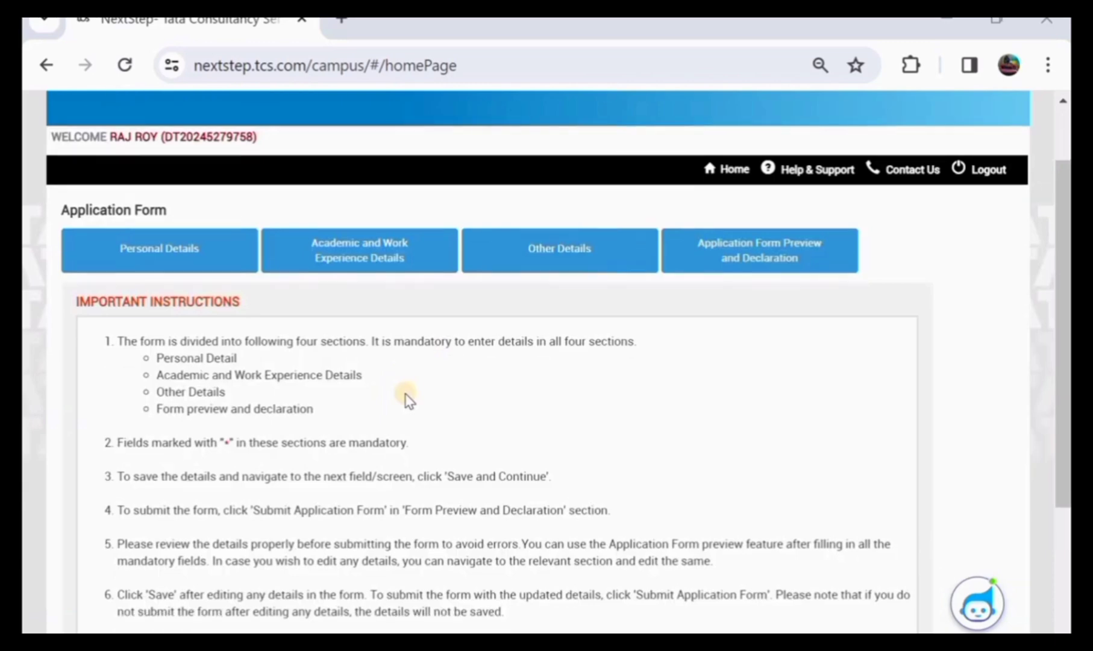
scroll(326, 451, "down", 1)
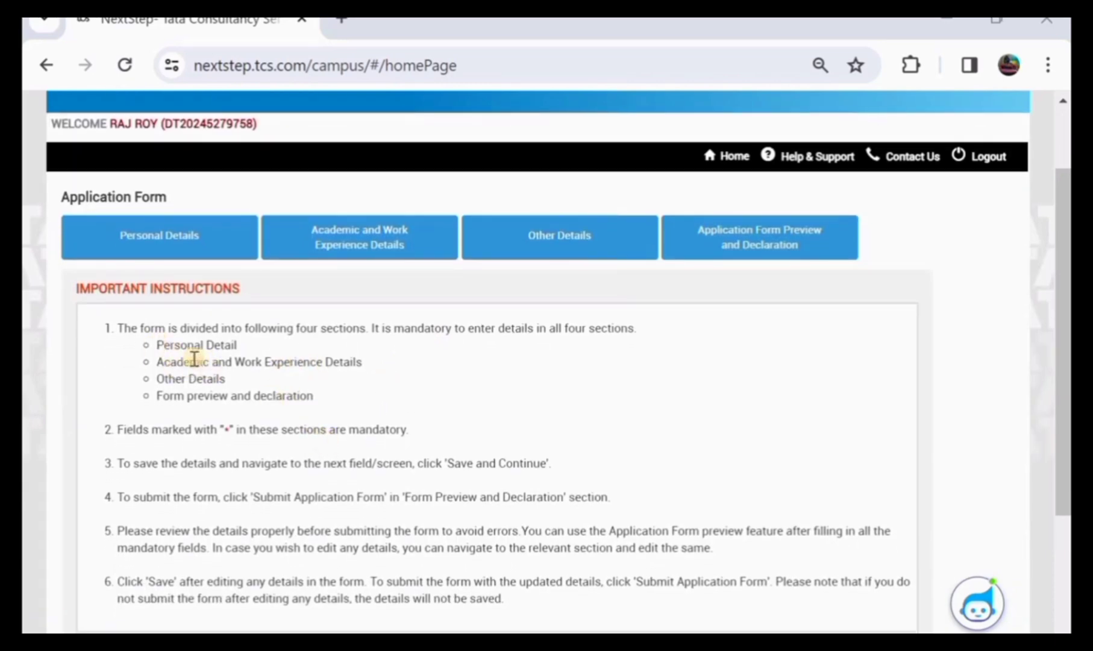
scroll(405, 431, "down", 3)
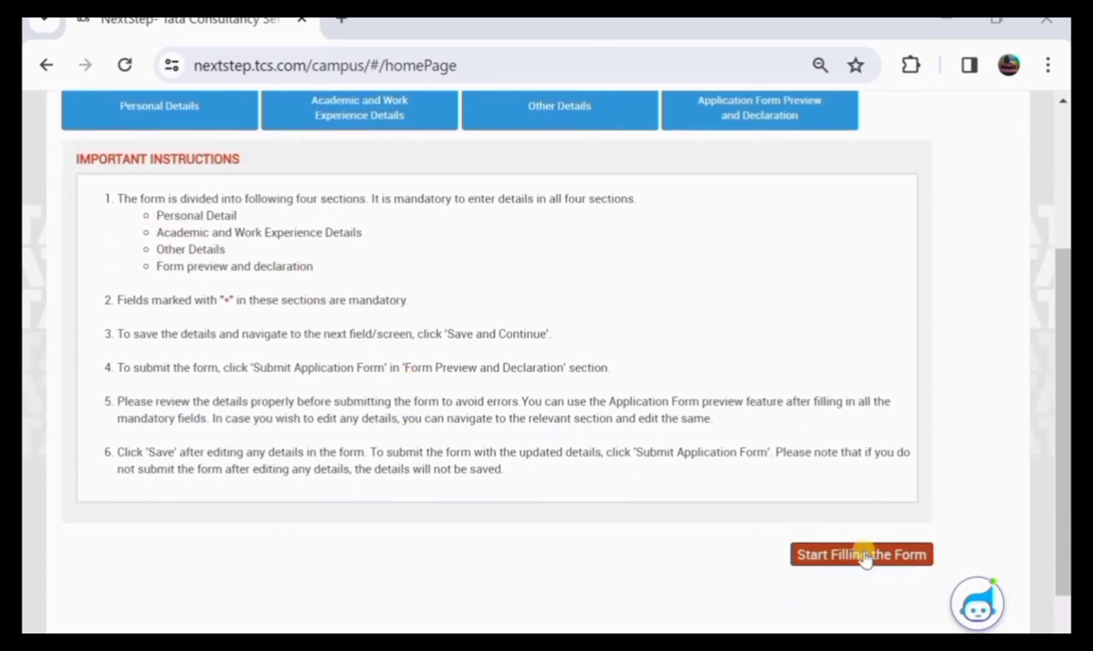
left_click(863, 554)
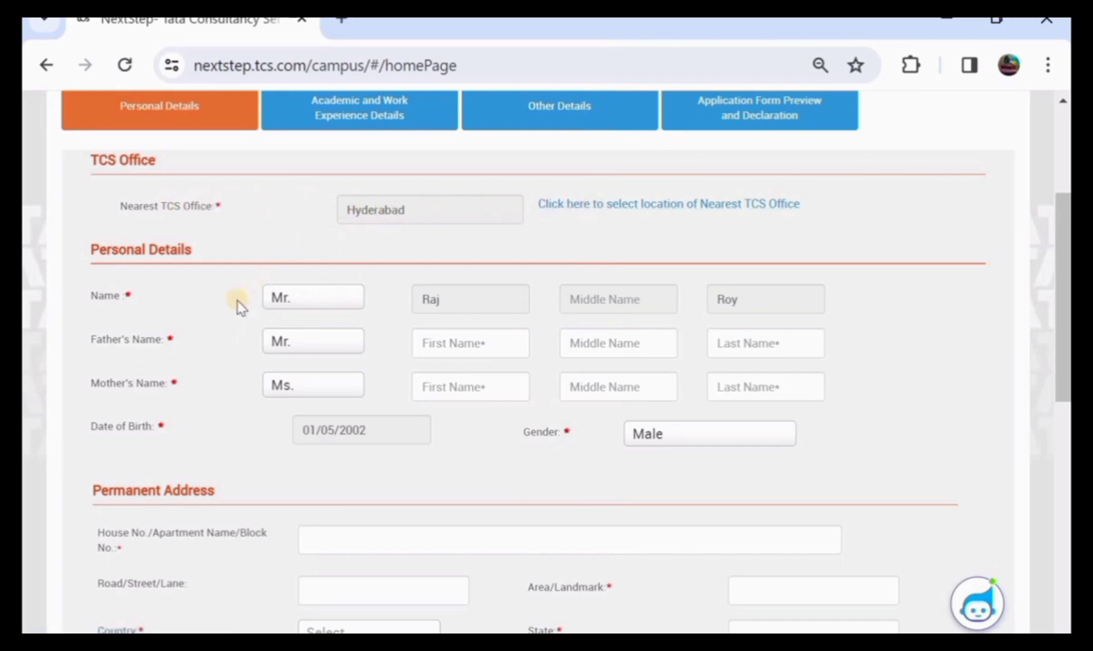
Enter the father's first and last names and the mother's first name
scroll(240, 307, "down", 1)
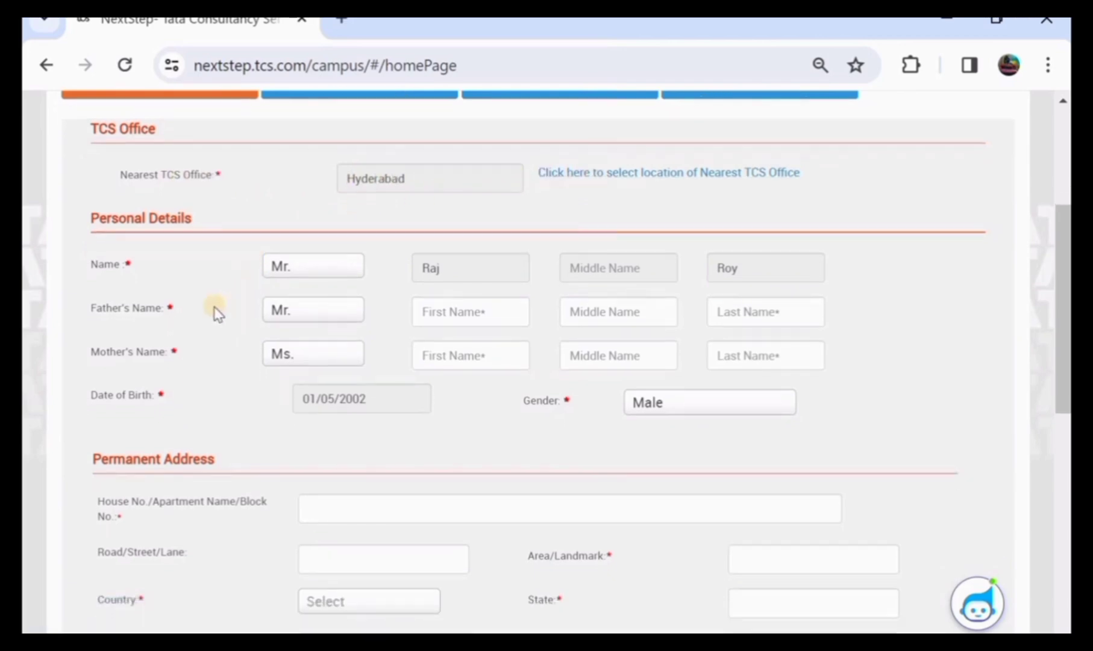
left_click(449, 314)
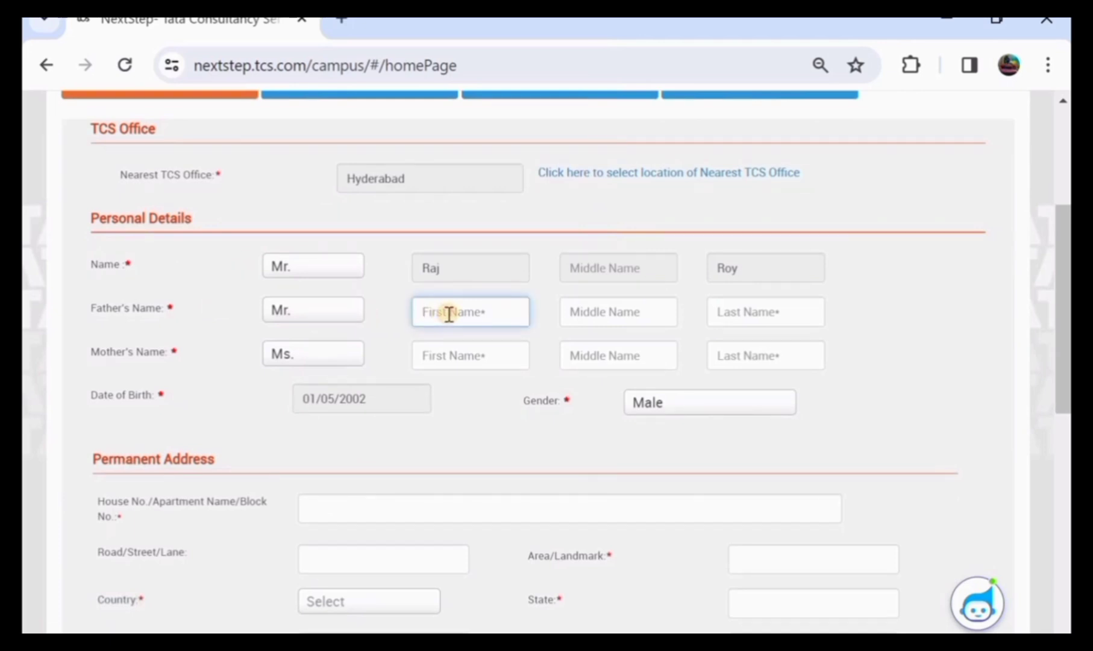
left_click(744, 316)
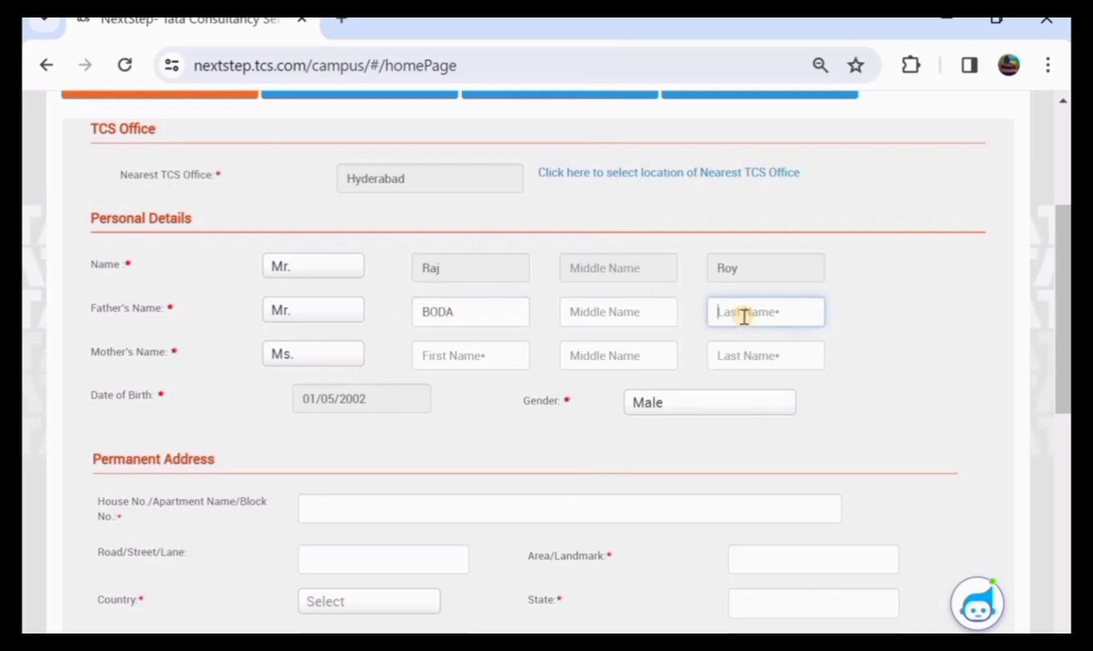
left_click(442, 360)
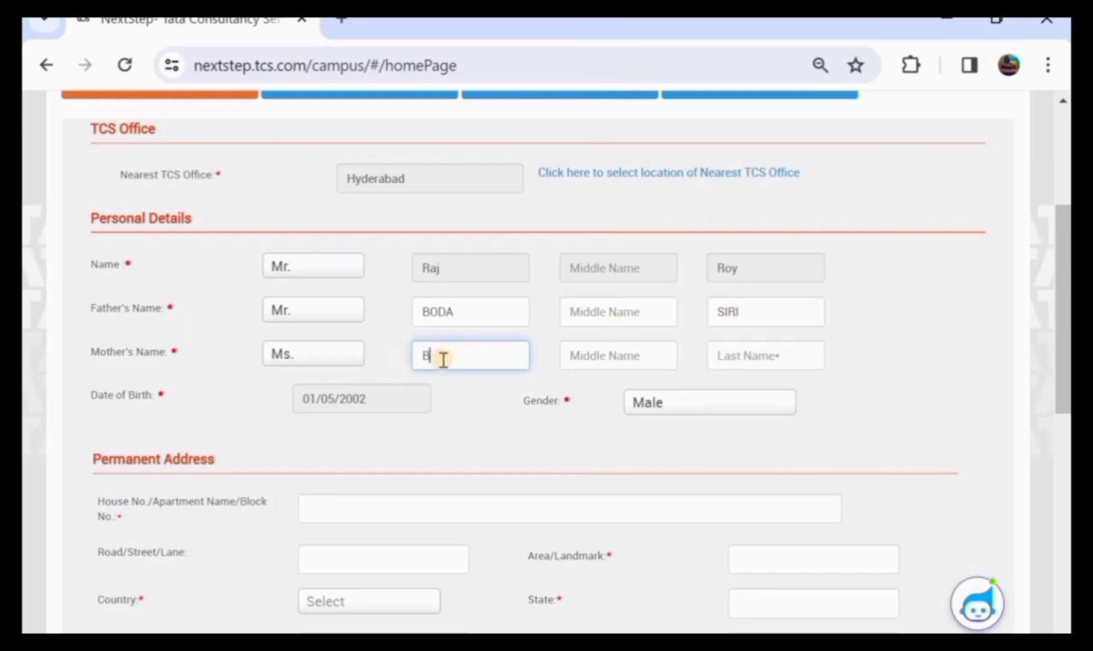
left_click(725, 360)
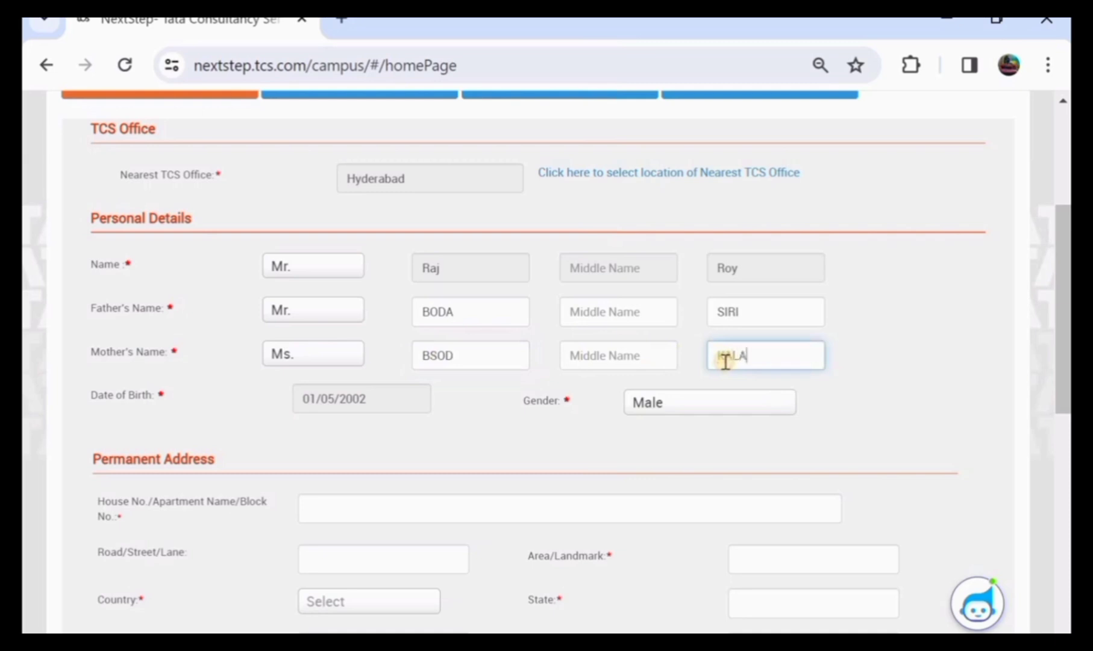
Finish the mother's last name and enter the permanent address house number, road and area
scroll(724, 361, "down", 3)
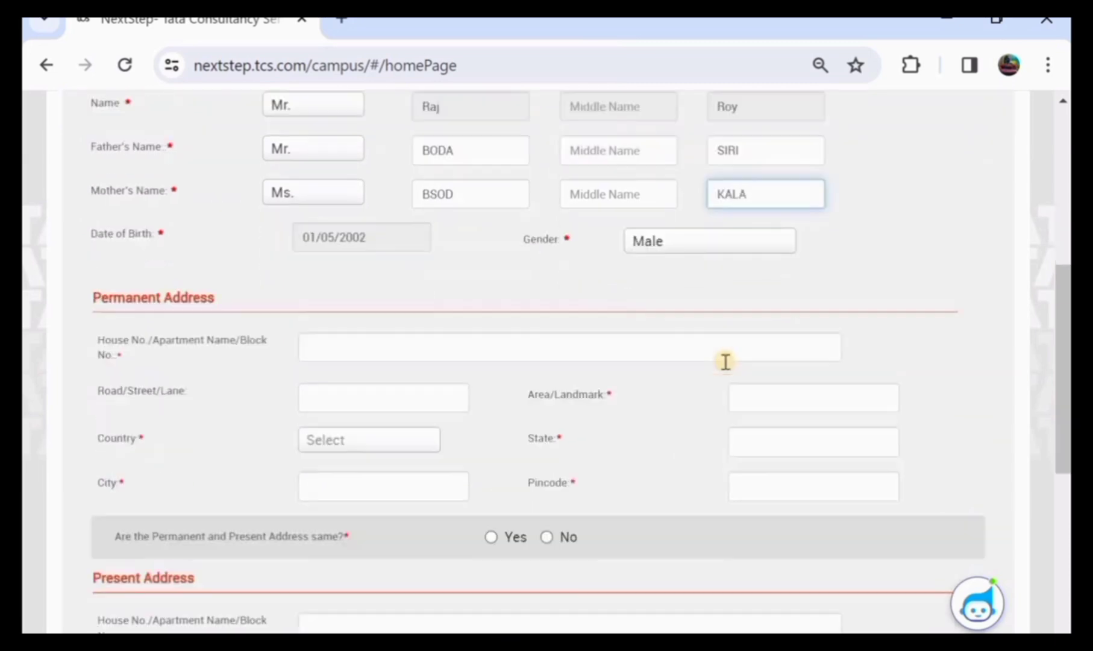
left_click(340, 351)
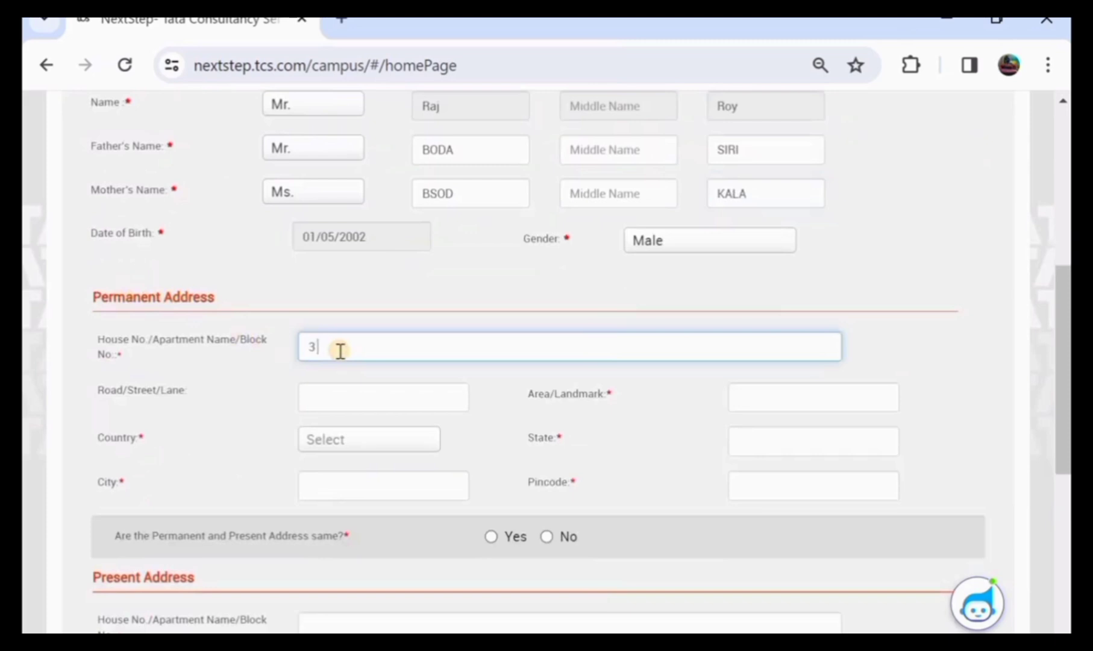
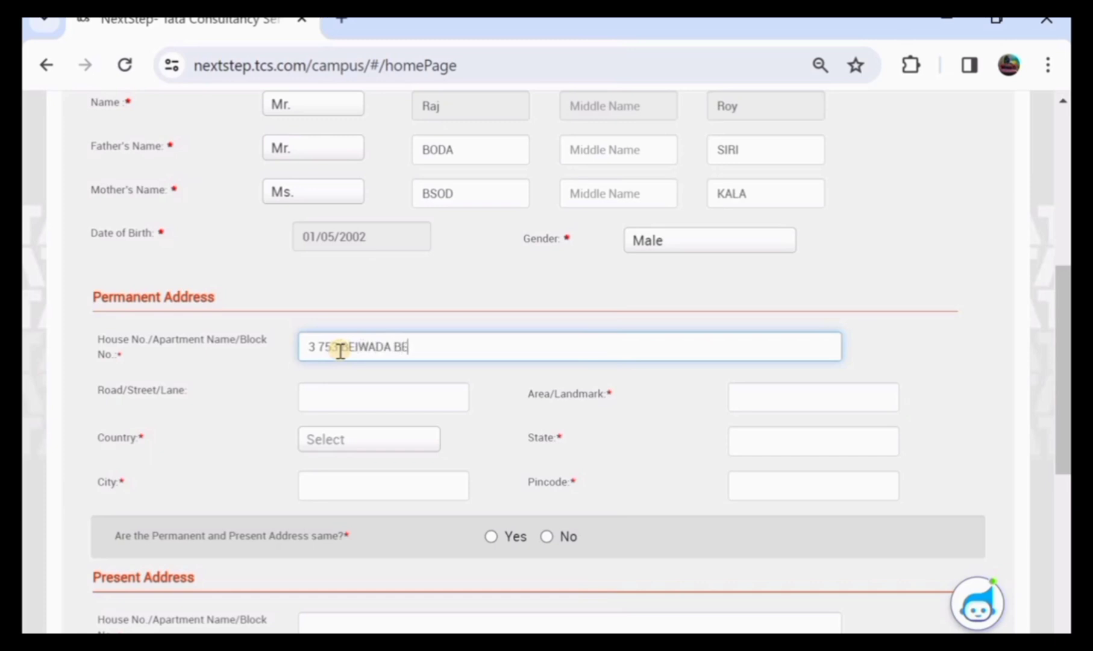
left_click(344, 403)
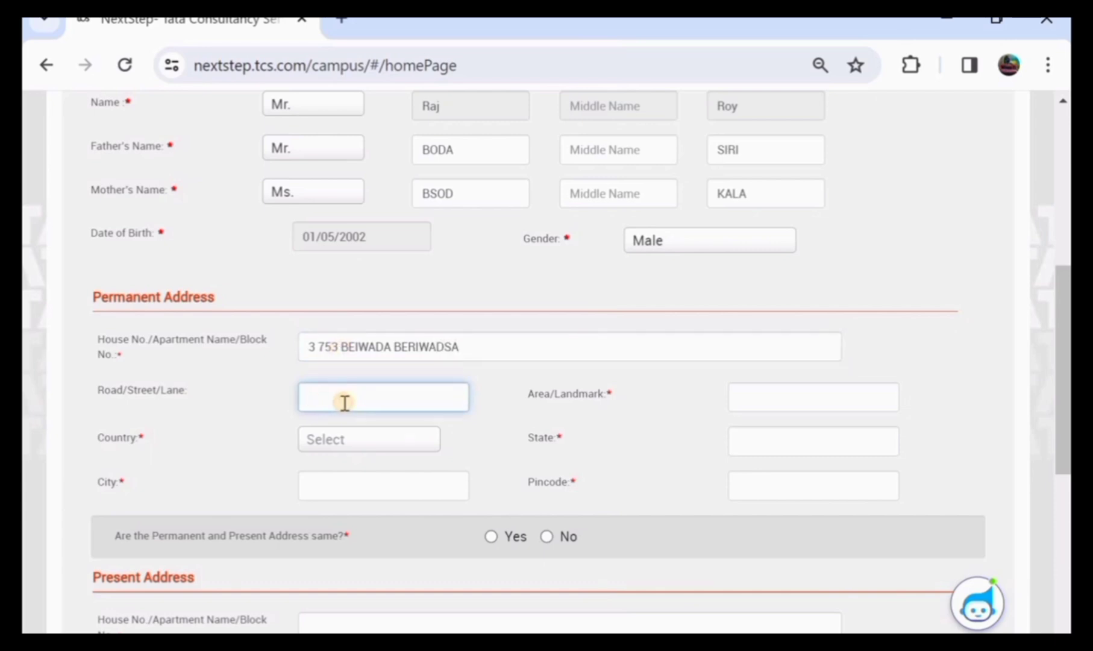
left_click(794, 402)
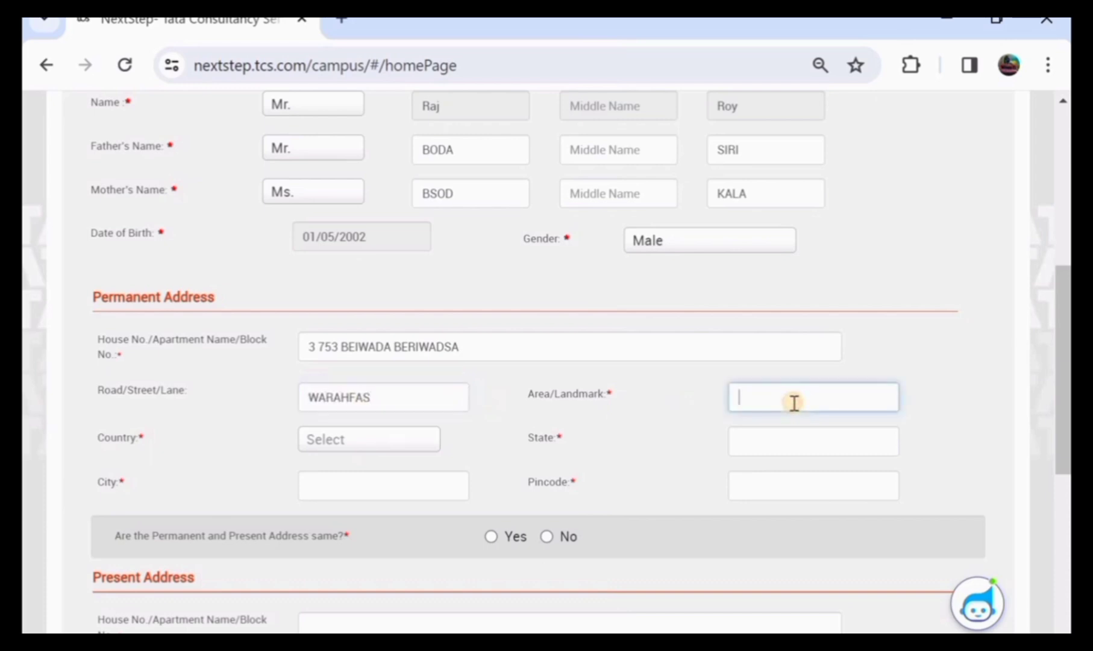
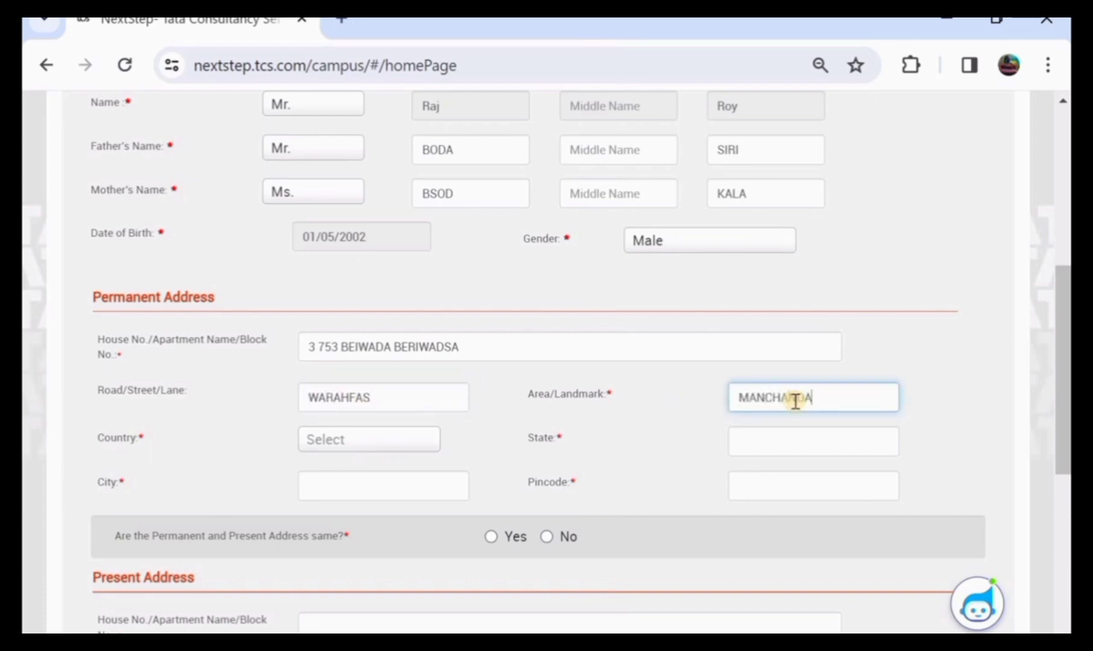
Choose India as the country, fill in the city, and set the state to TELANGANA
left_click(388, 443)
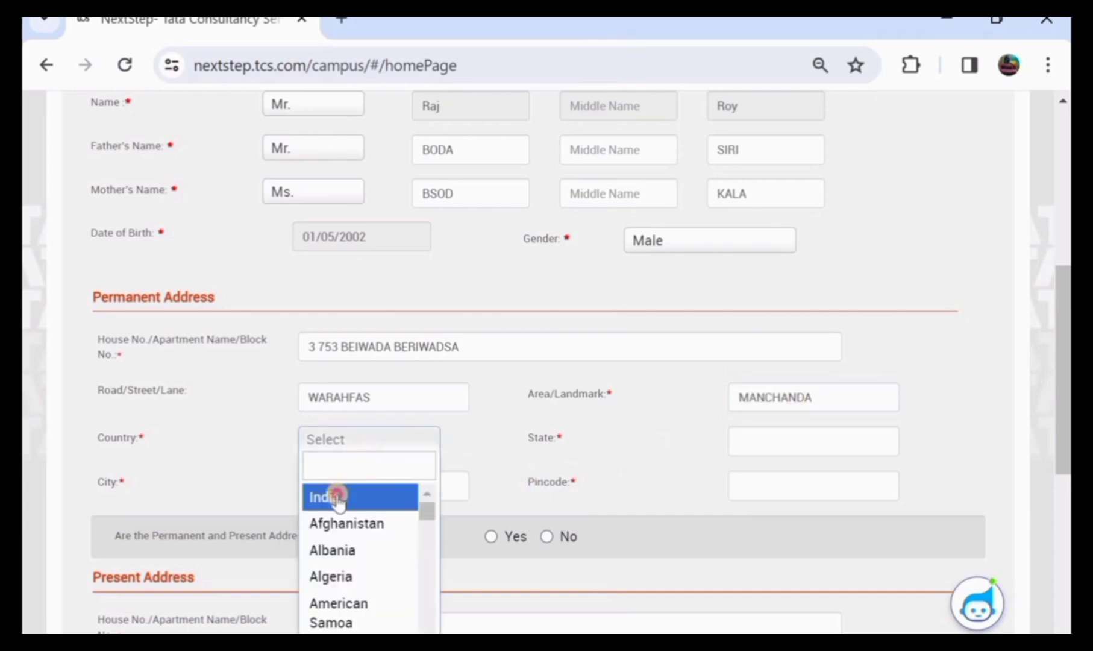
left_click(339, 497)
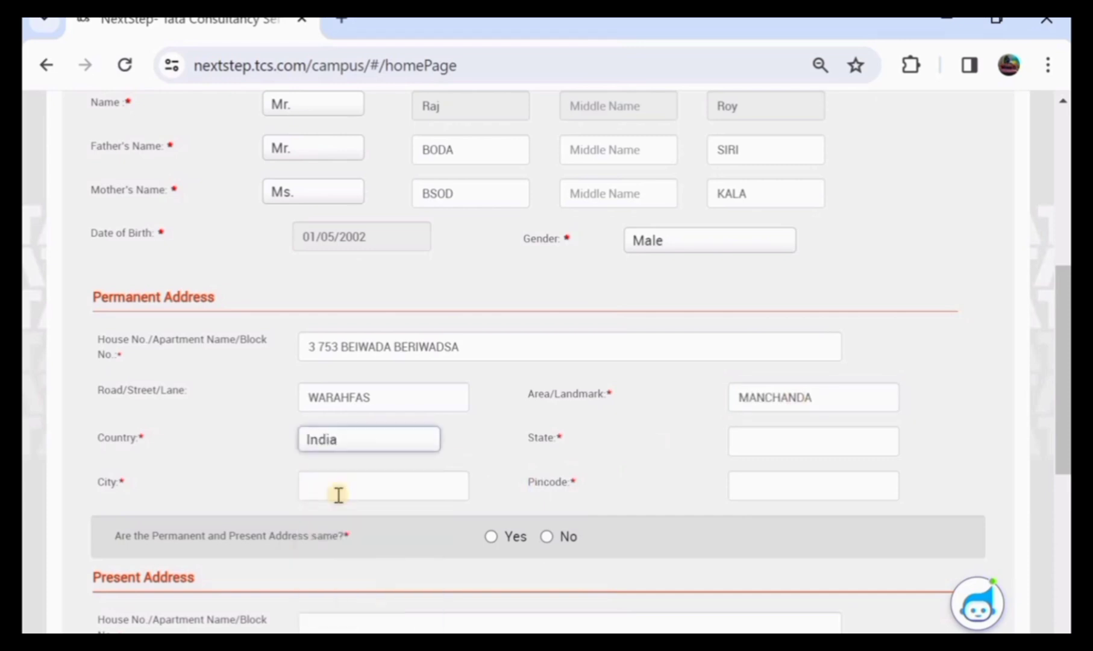
left_click(820, 435)
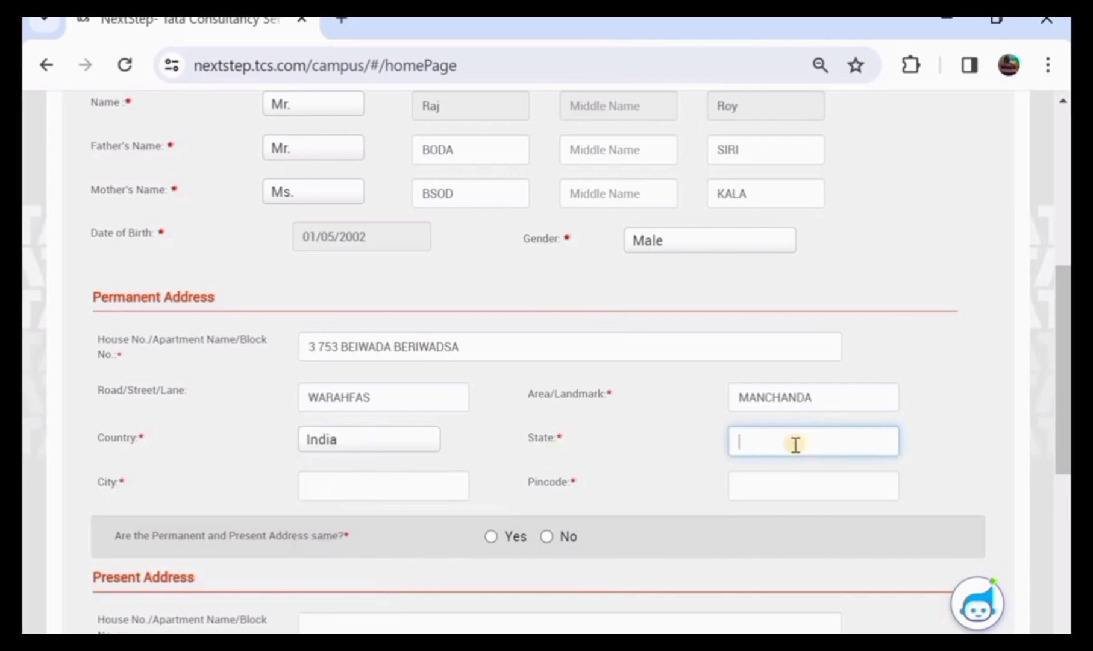
left_click(759, 452)
left_click(371, 493)
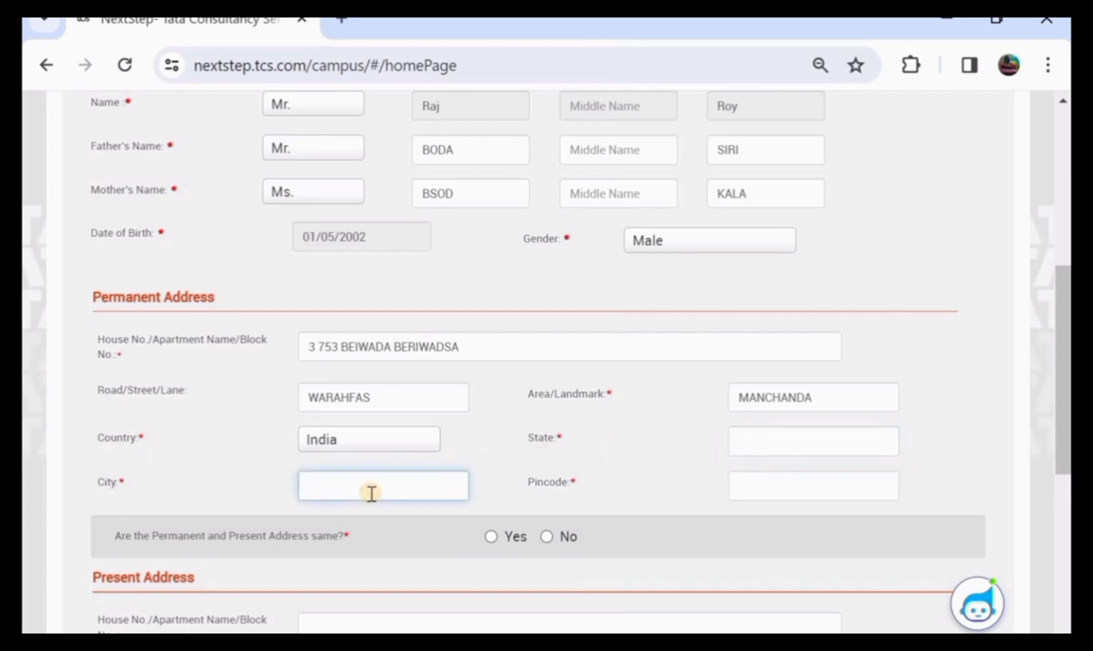
type("MAHABAUABADA")
left_click(771, 494)
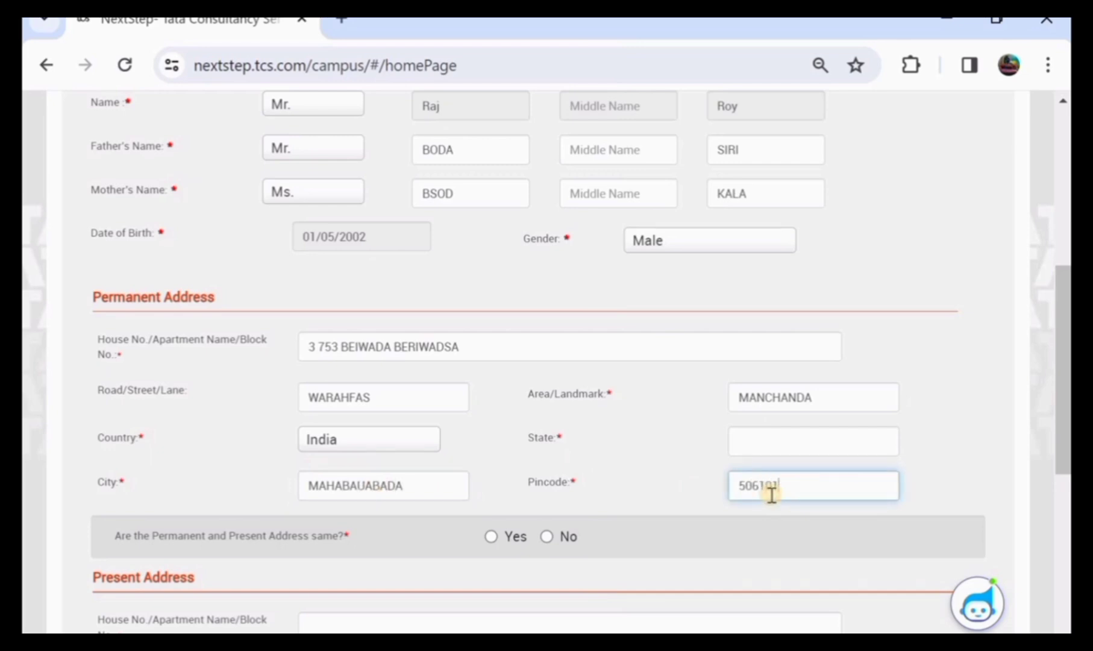
left_click(778, 448)
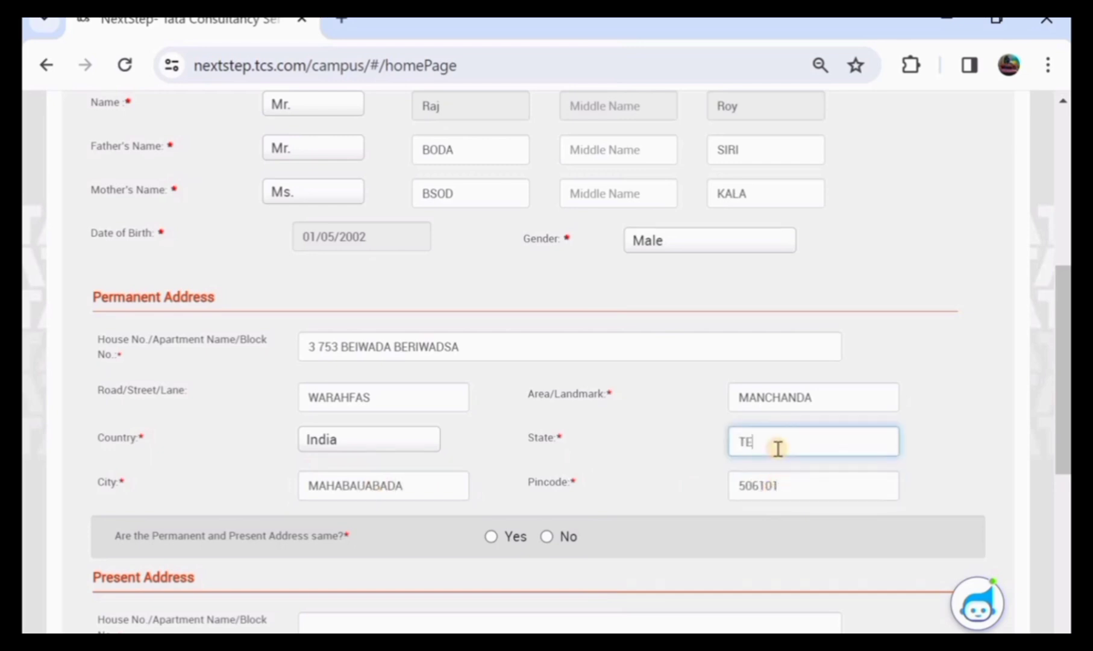
type("TELANGANA")
scroll(778, 449, "down", 2)
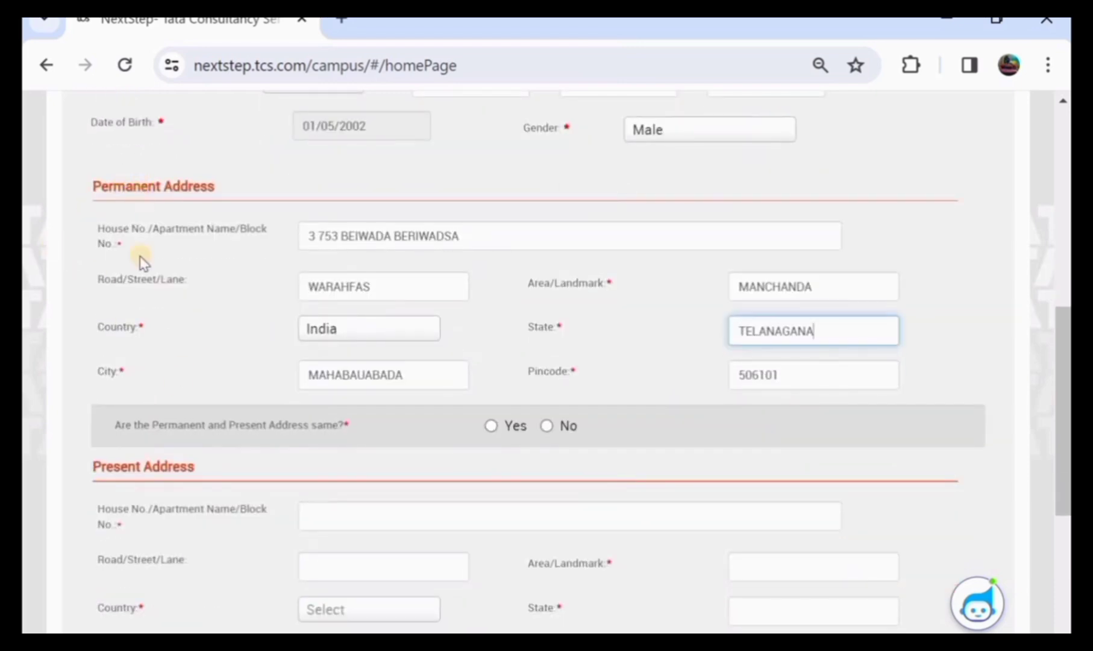
Mark the present address as the same as the permanent address
left_click(488, 425)
scroll(449, 475, "down", 2)
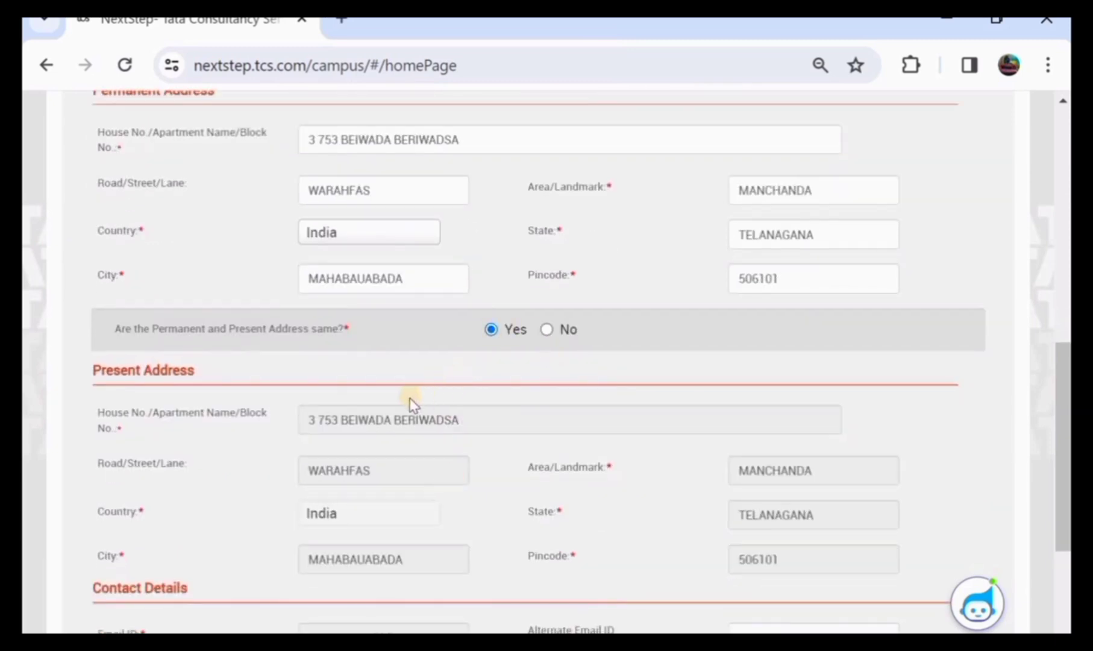
left_click(546, 331)
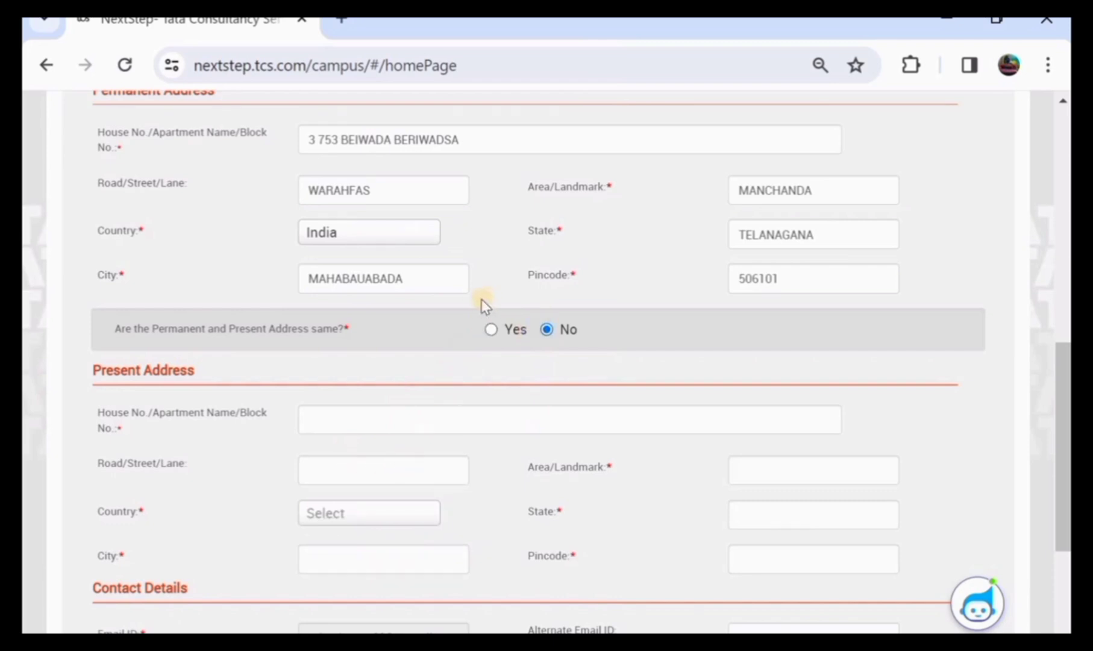
scroll(474, 299, "up", 1)
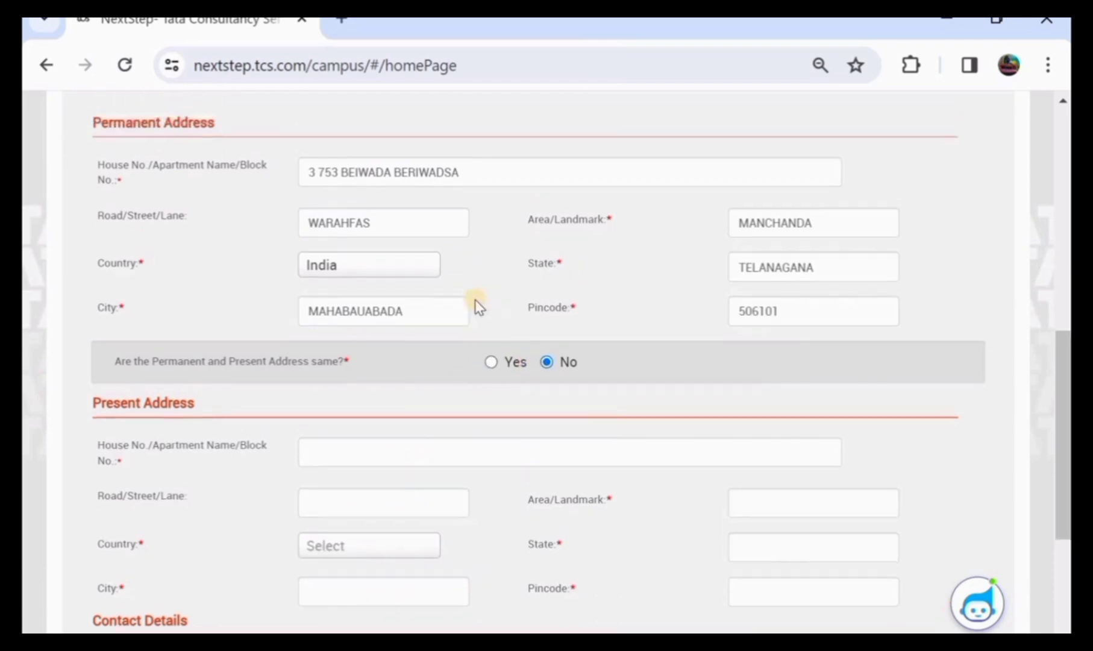
left_click(492, 363)
scroll(512, 337, "down", 4)
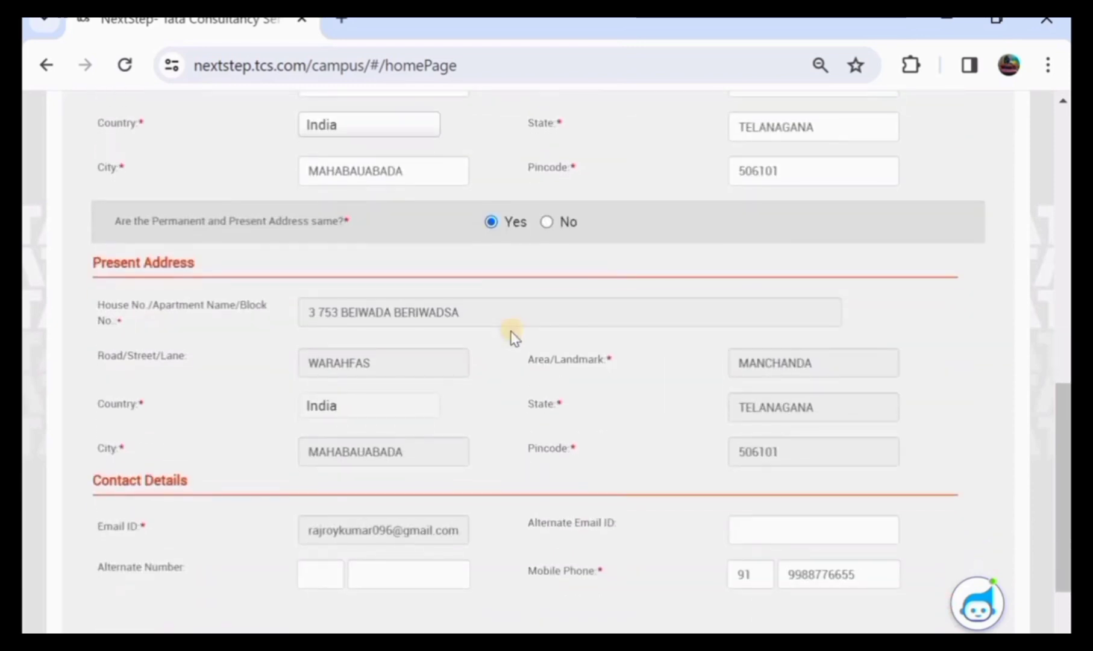
scroll(512, 337, "down", 3)
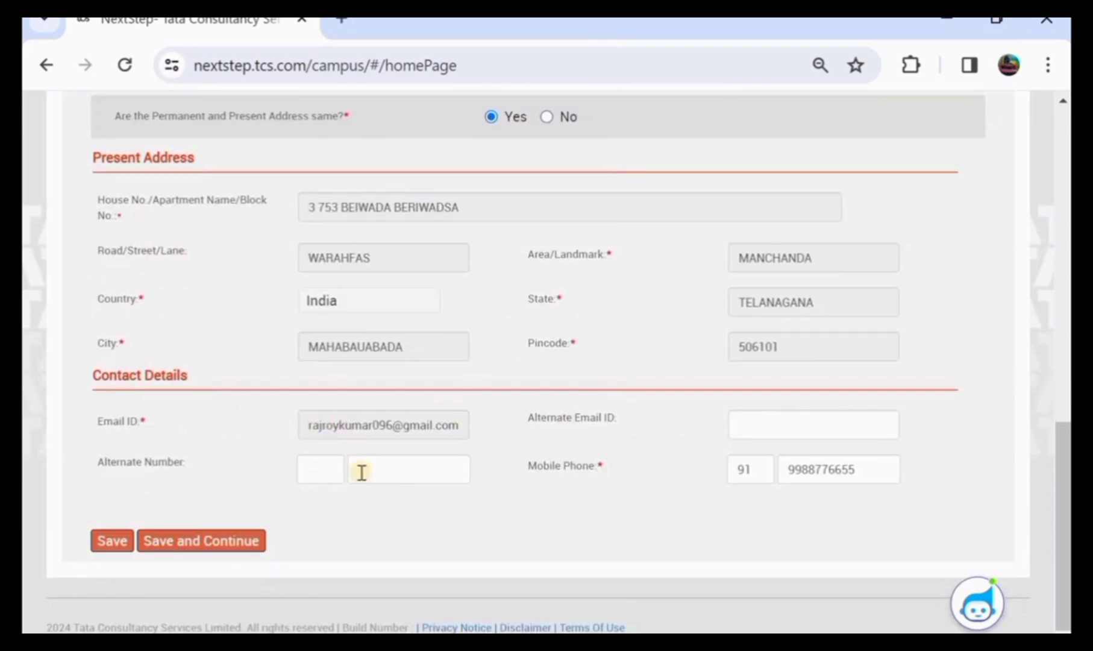
Clear the prefilled mobile phone number
left_click(862, 470)
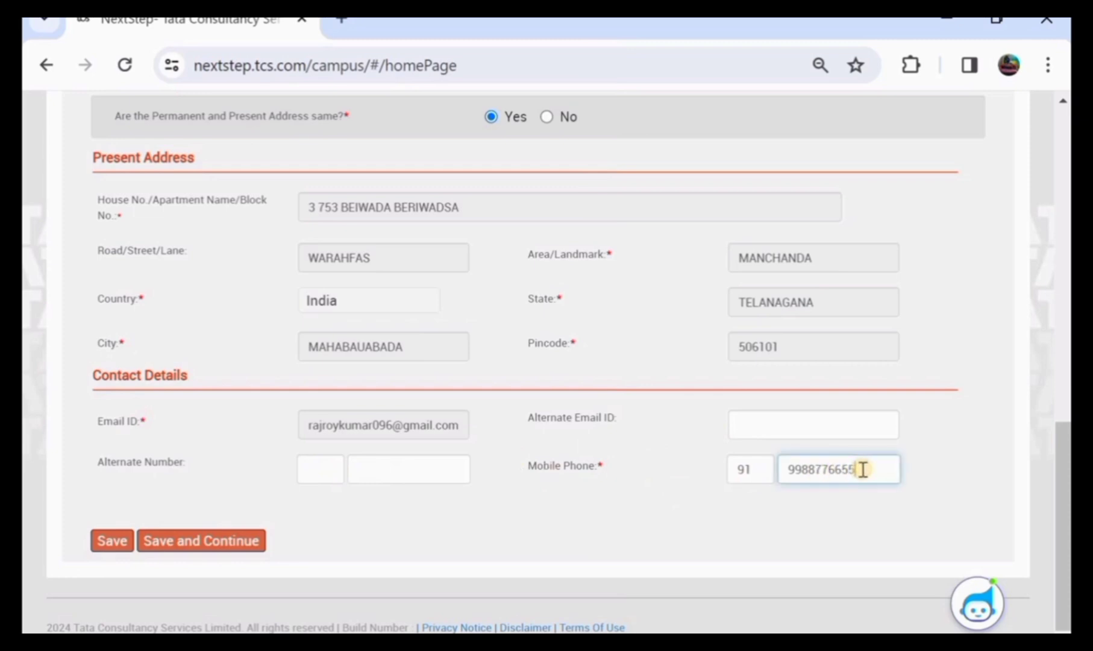
key("BackSpace")
key("BackSpace")
key("BackSpace")
key("BackSpace")
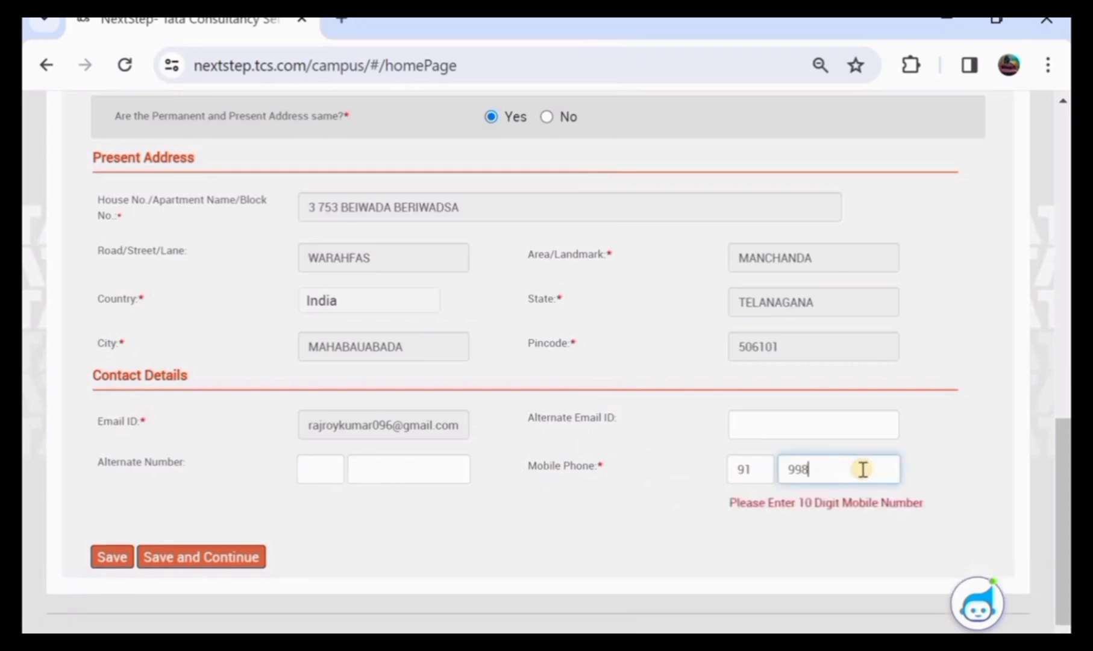
key("BackSpace")
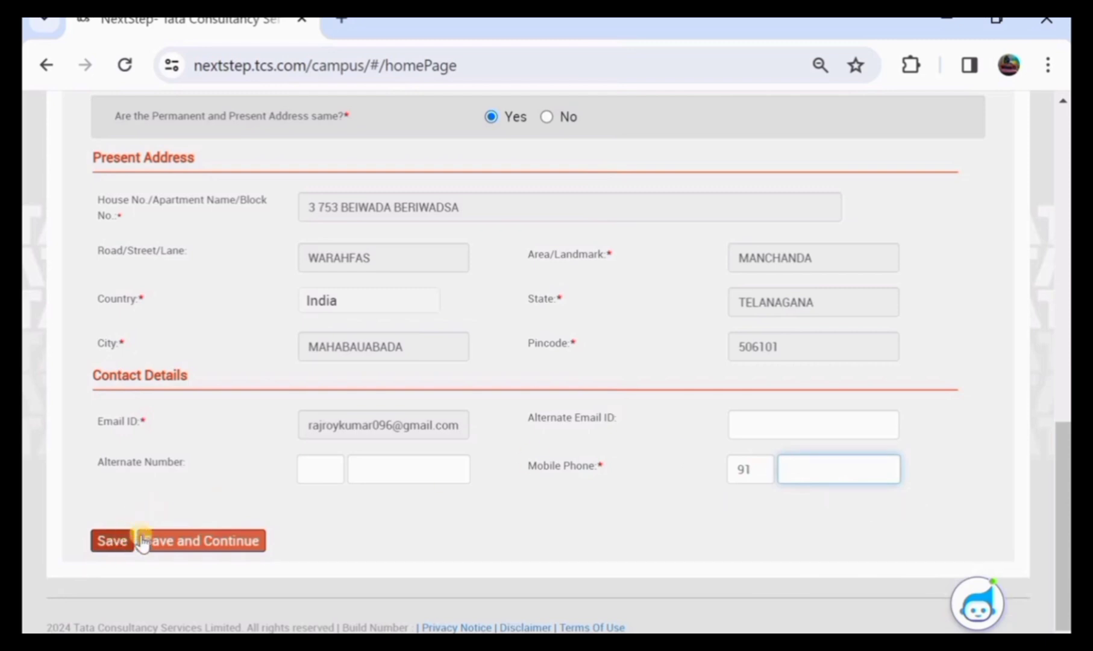
Save Personal Details and Highest Qualification Category Details to reach the BACHELOR OF ARTS Graduate page
left_click(186, 541)
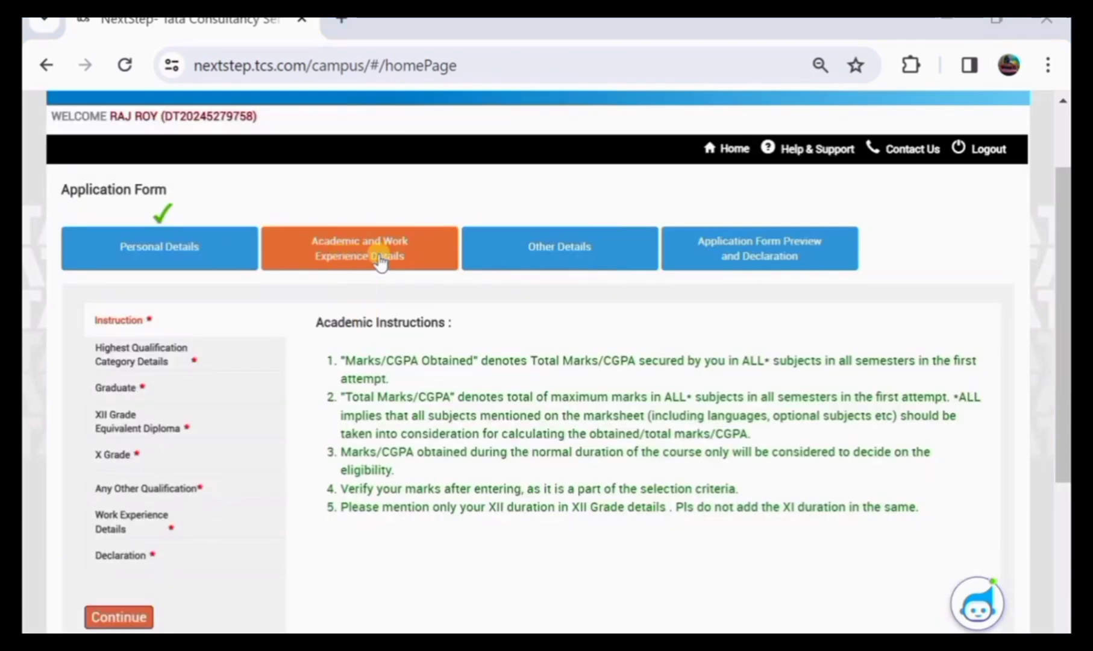
left_click(154, 361)
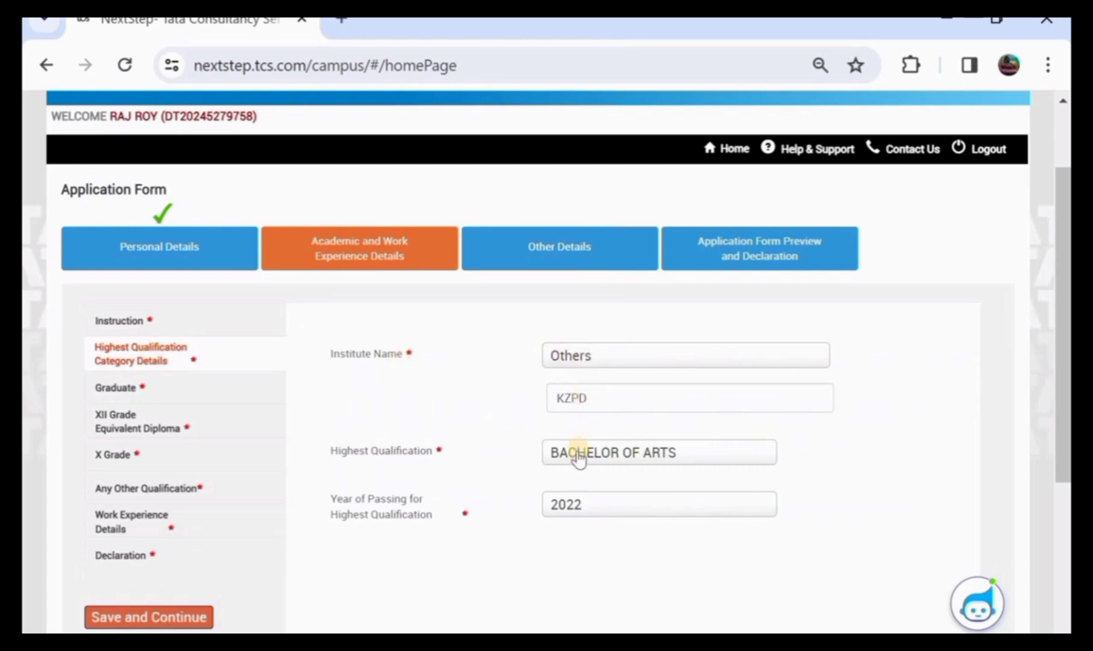
scroll(530, 473, "down", 1)
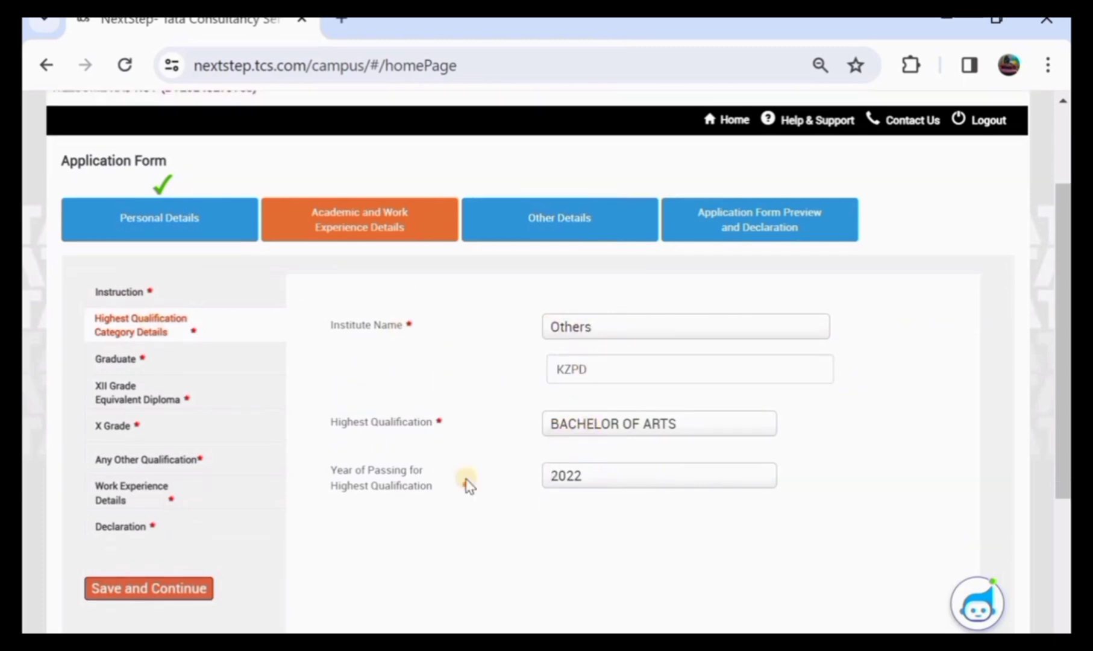
left_click(165, 589)
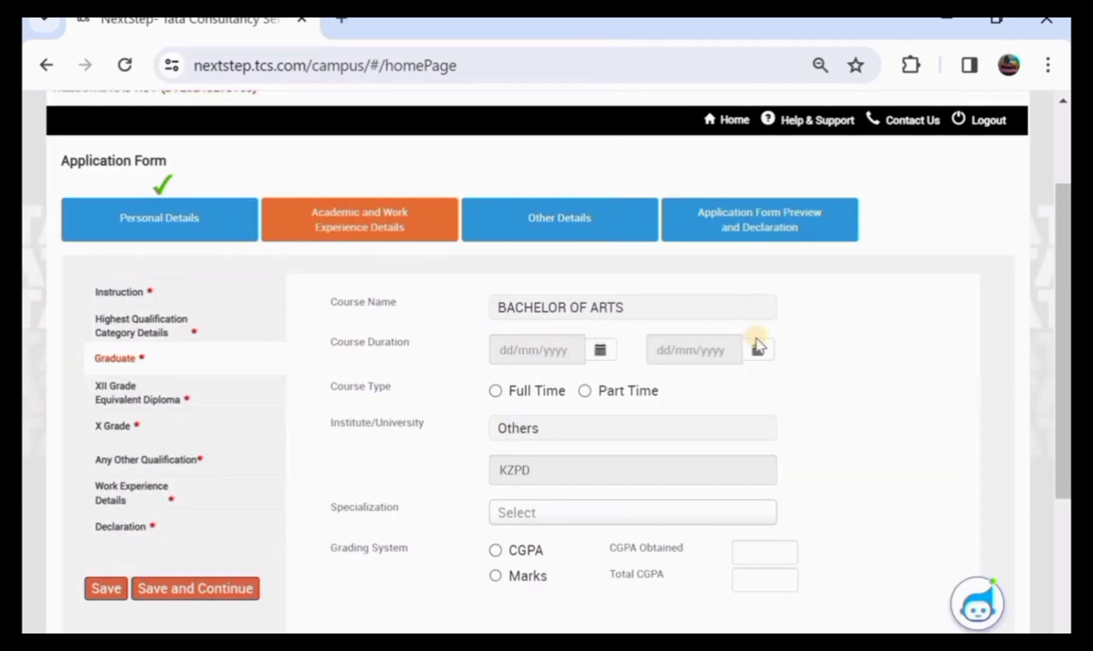
Mark the graduate course full time with specialization Administración de Empresas en Ingeniería Financiera
left_click(497, 391)
scroll(498, 397, "down", 1)
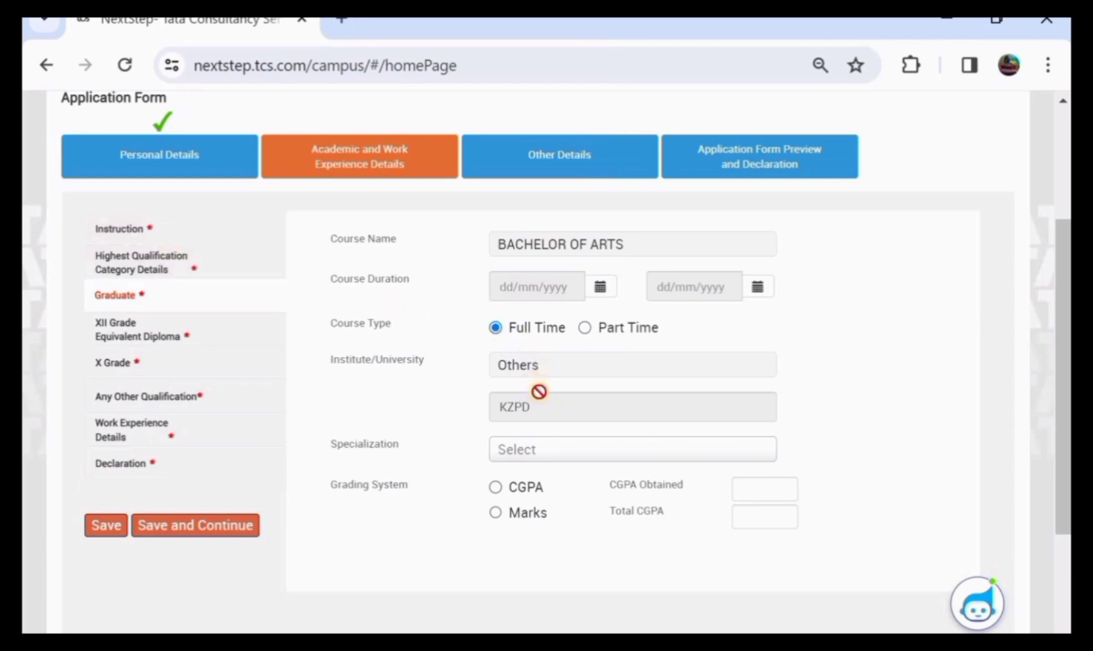
scroll(538, 391, "down", 1)
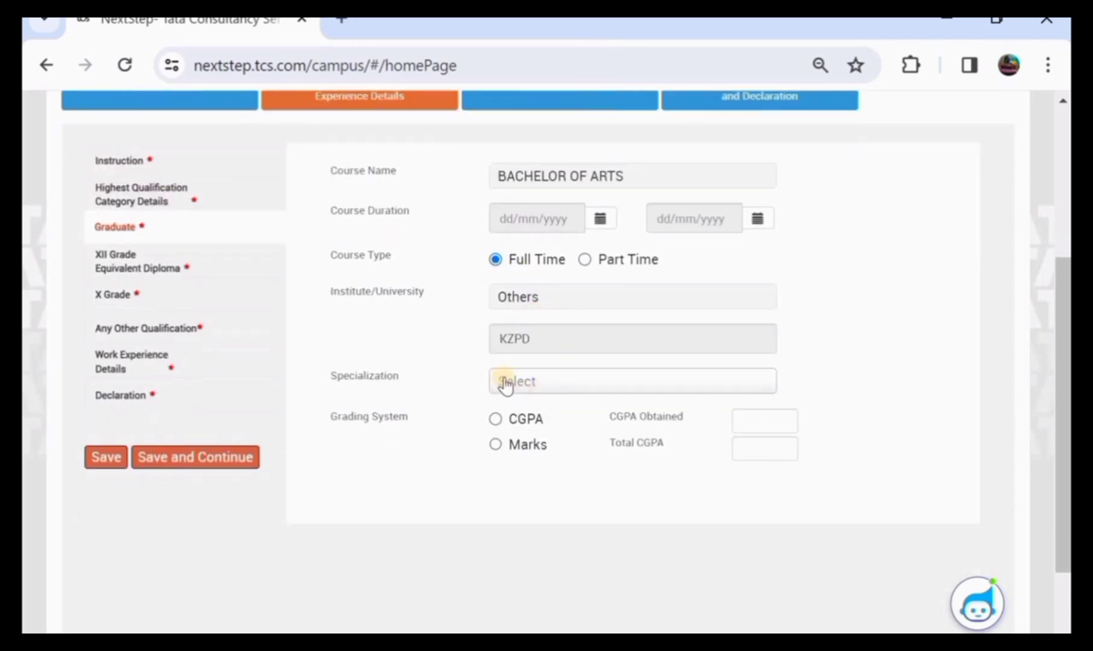
left_click(505, 386)
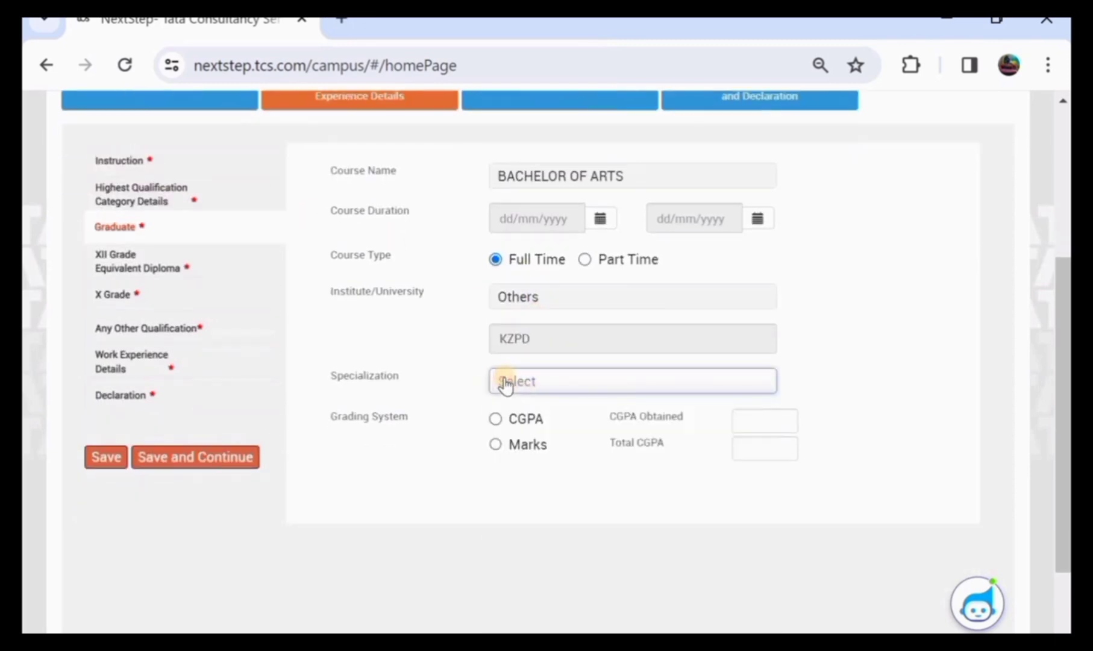
left_click(505, 385)
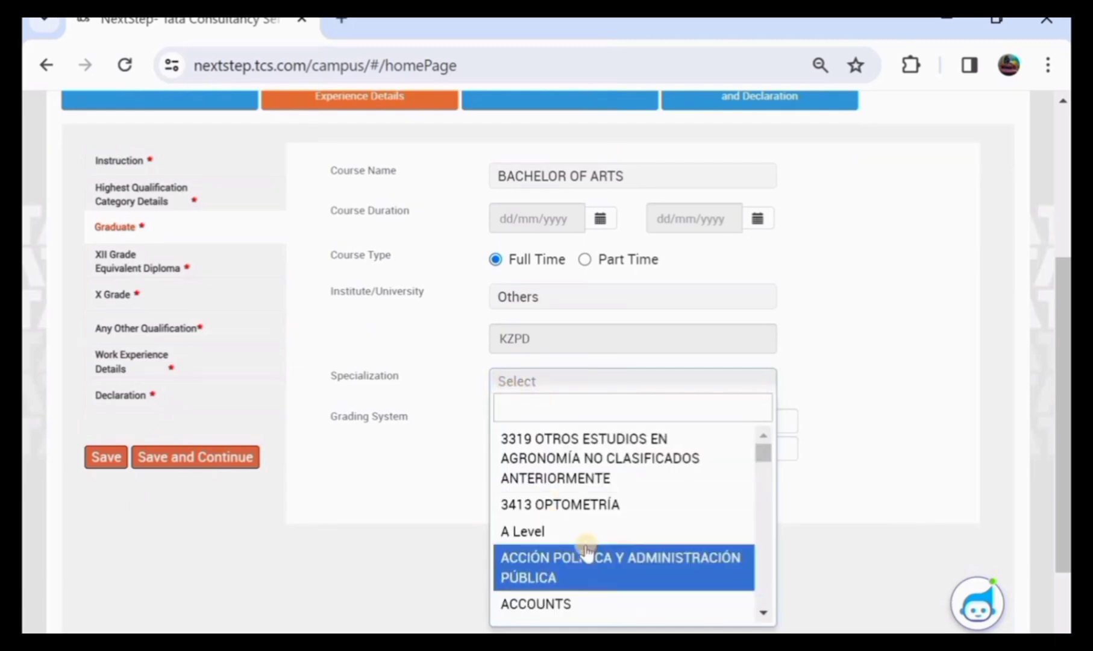
scroll(584, 549, "down", 4)
scroll(584, 549, "down", 5)
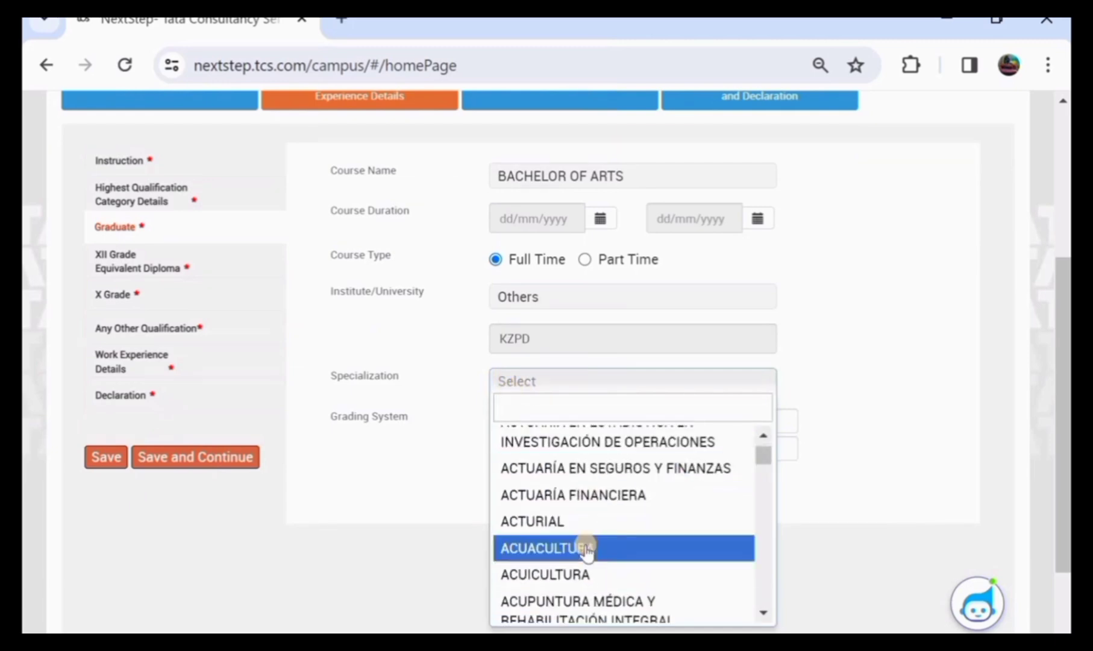
scroll(586, 549, "down", 6)
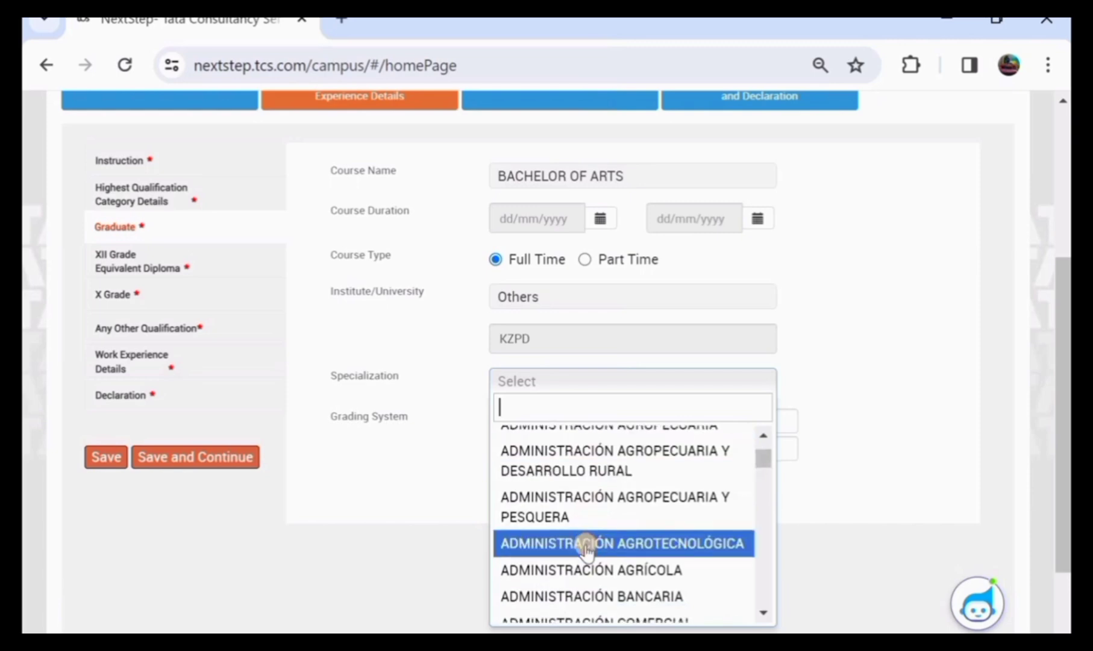
scroll(584, 550, "down", 6)
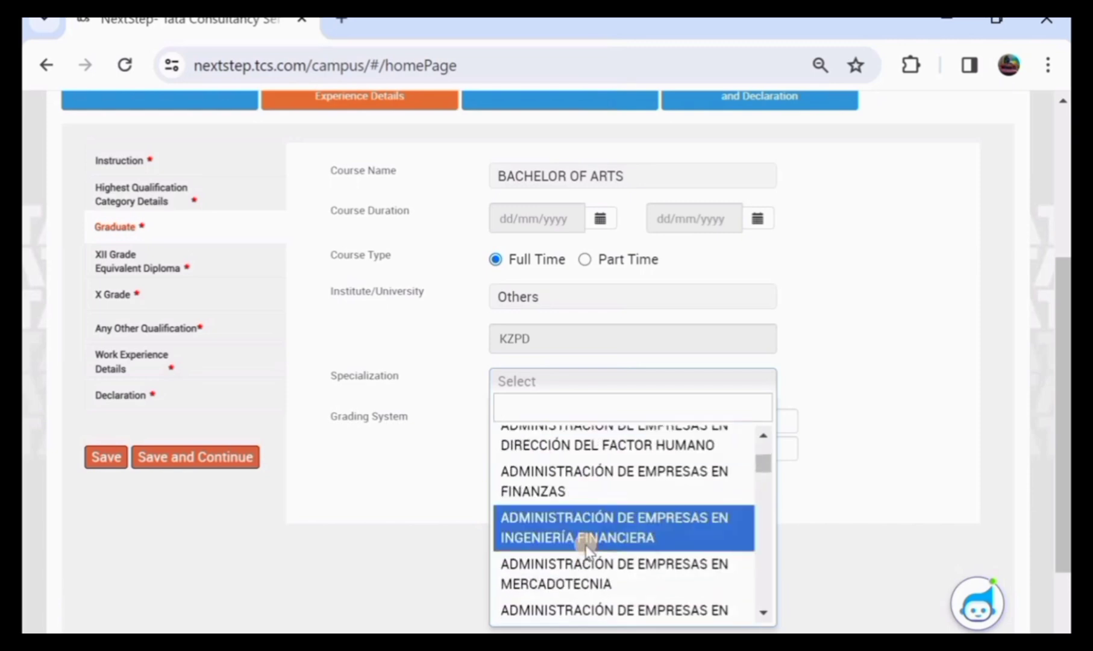
left_click(584, 539)
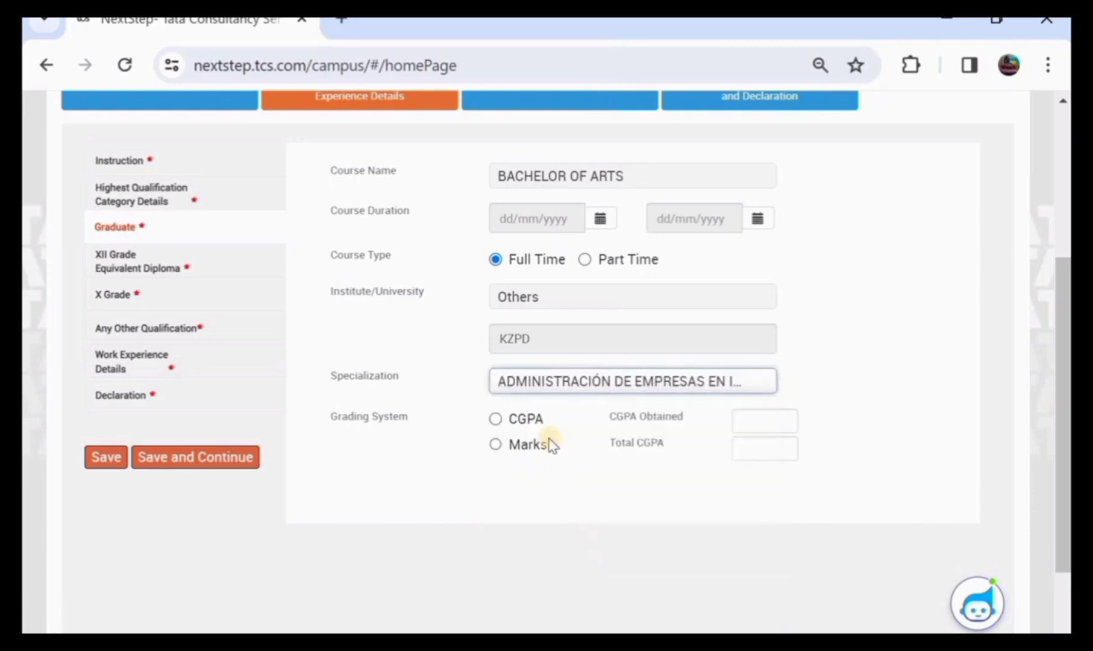
Grade the degree by marks, 896 of 1000 (89.60%), and move to XII Grade
left_click(495, 419)
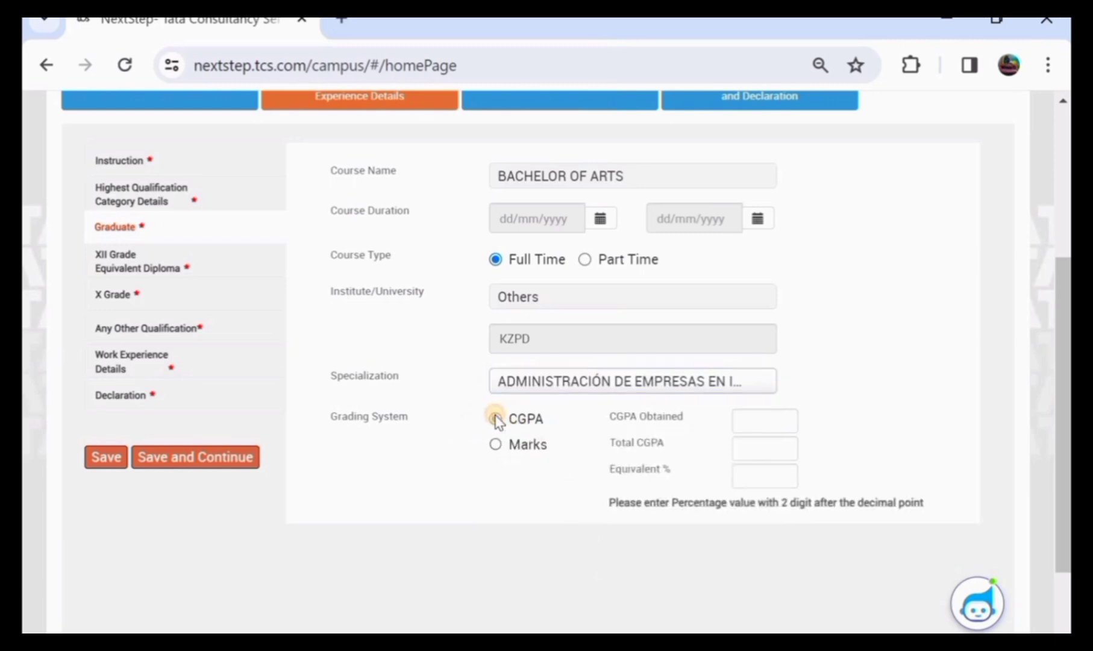
left_click(765, 419)
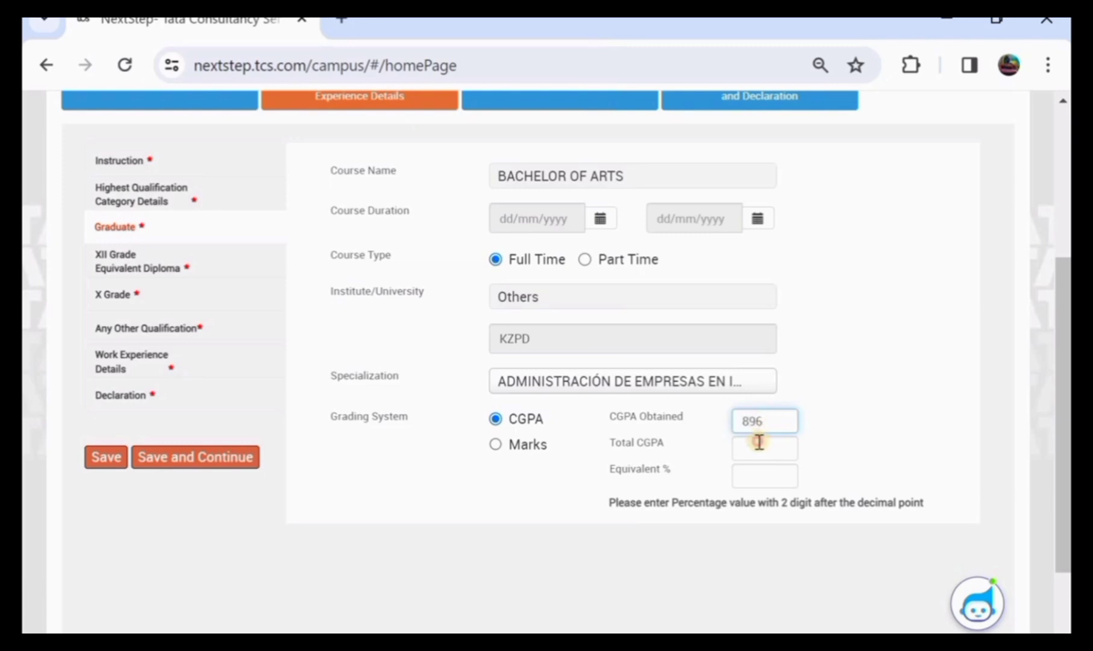
left_click(759, 443)
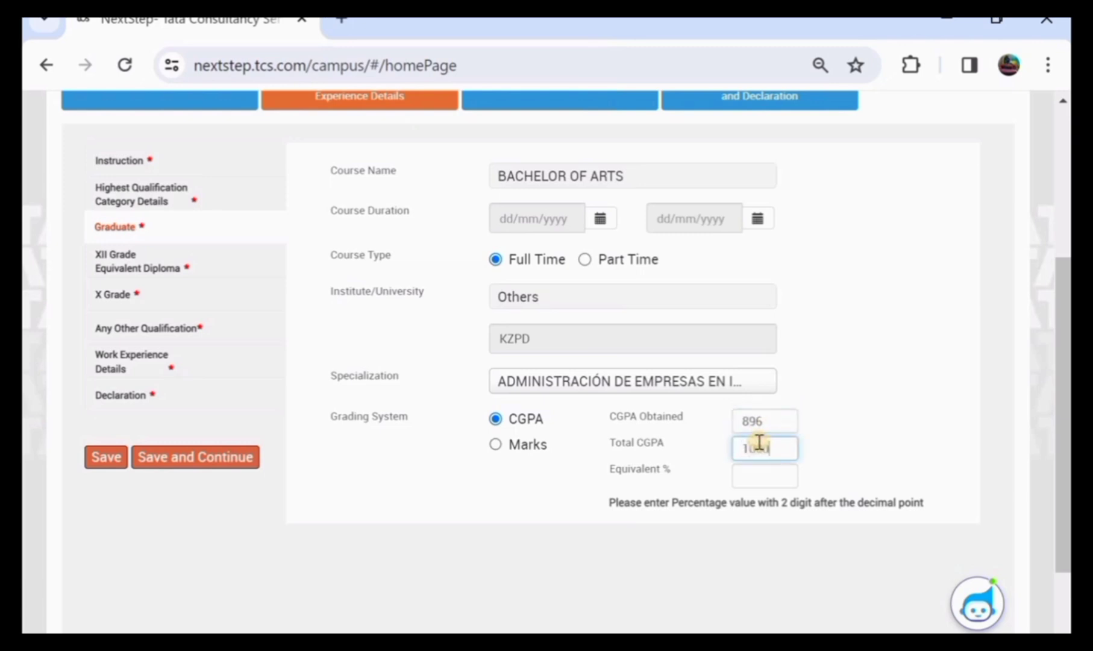
left_click(757, 474)
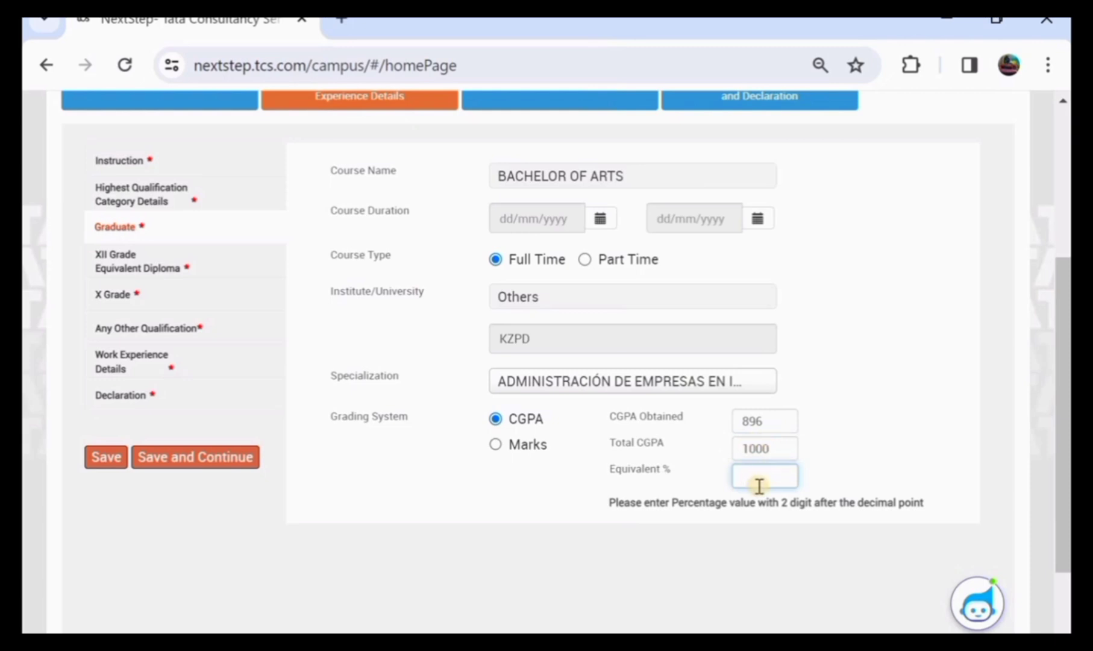
left_click(496, 445)
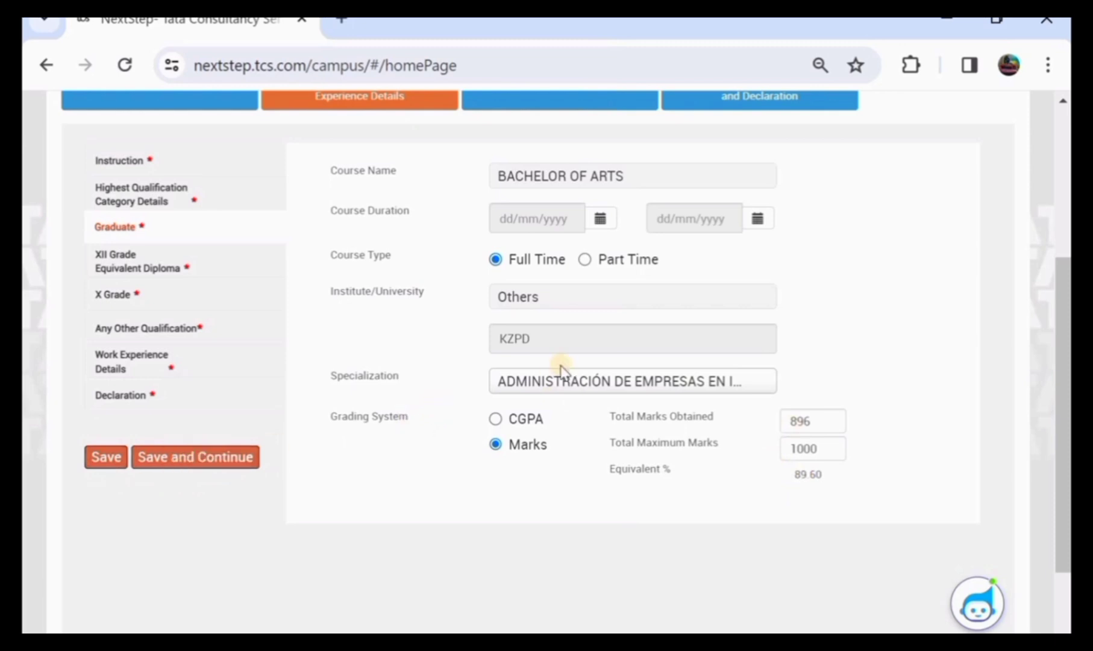
scroll(560, 367, "up", 3)
left_click(202, 381)
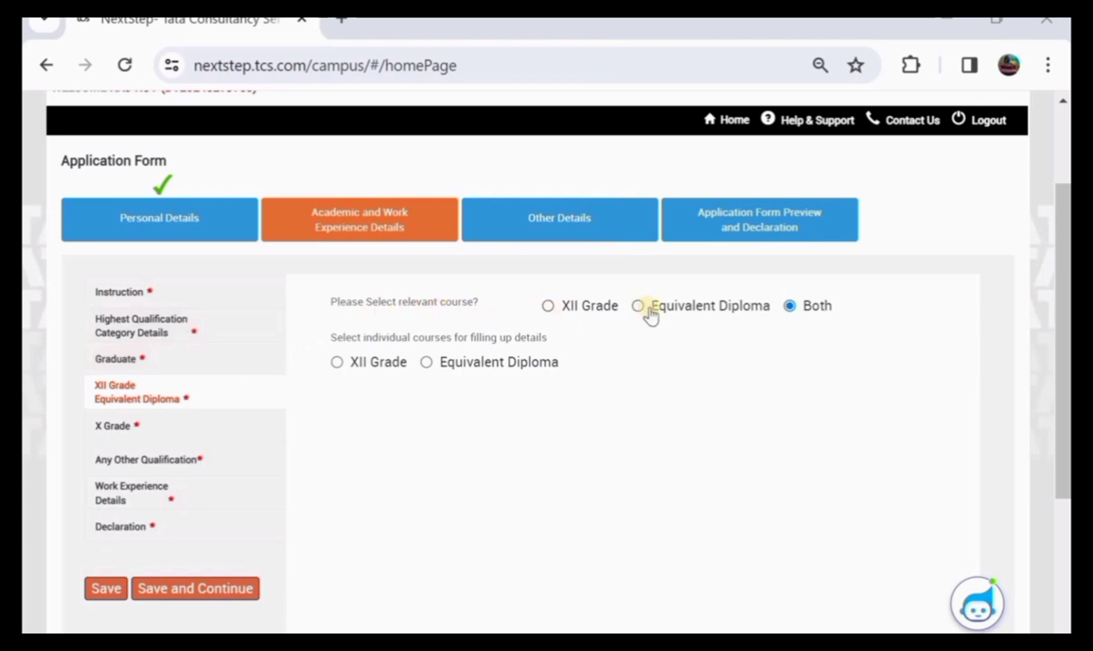
Try the XII Grade, Equivalent Diploma and Both course options and check the Board list
left_click(548, 306)
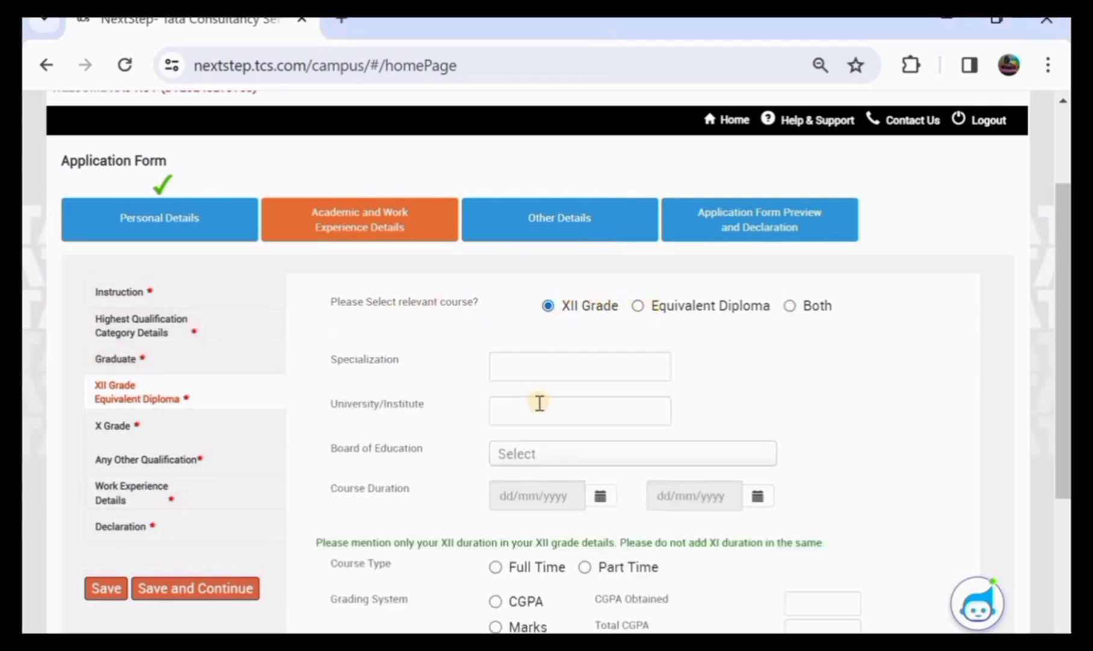
left_click(637, 306)
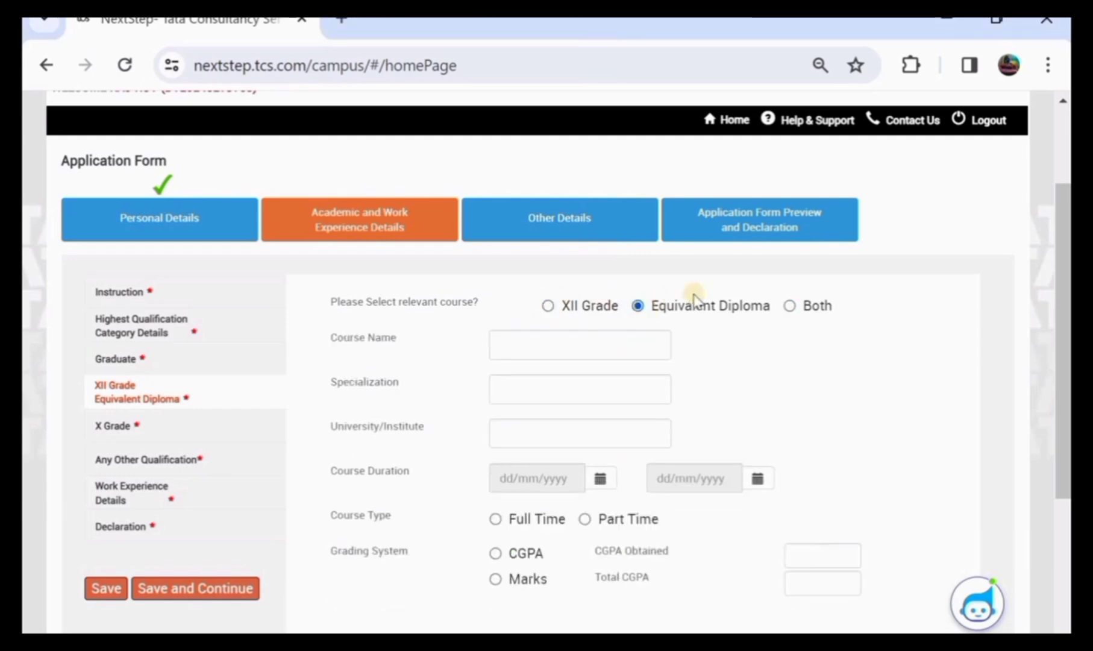
left_click(790, 306)
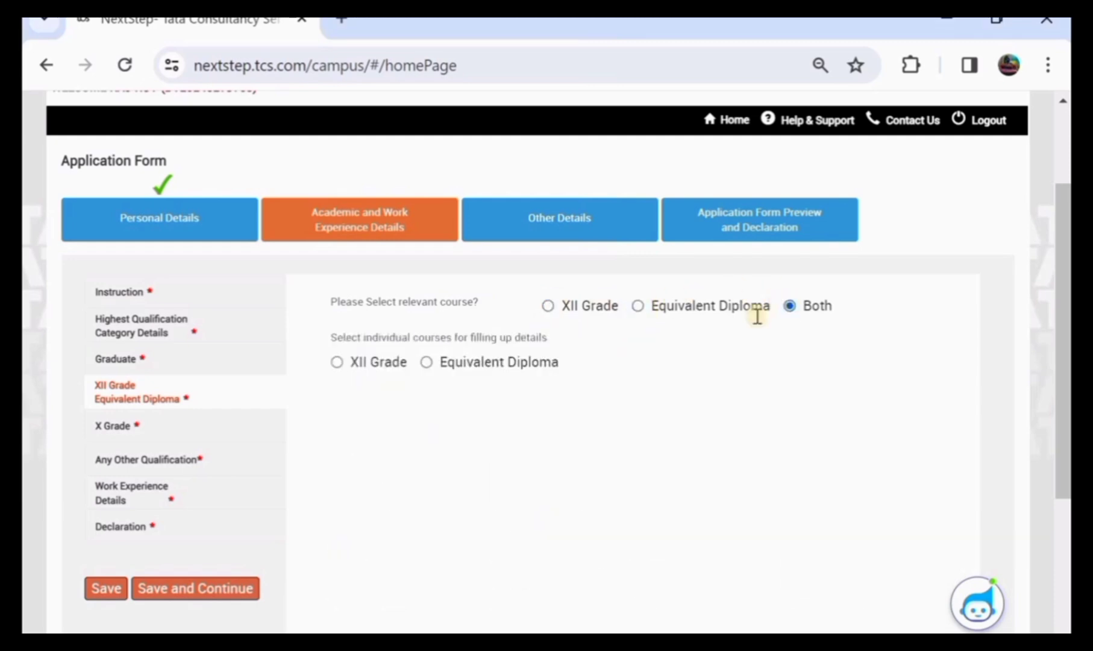
left_click(338, 362)
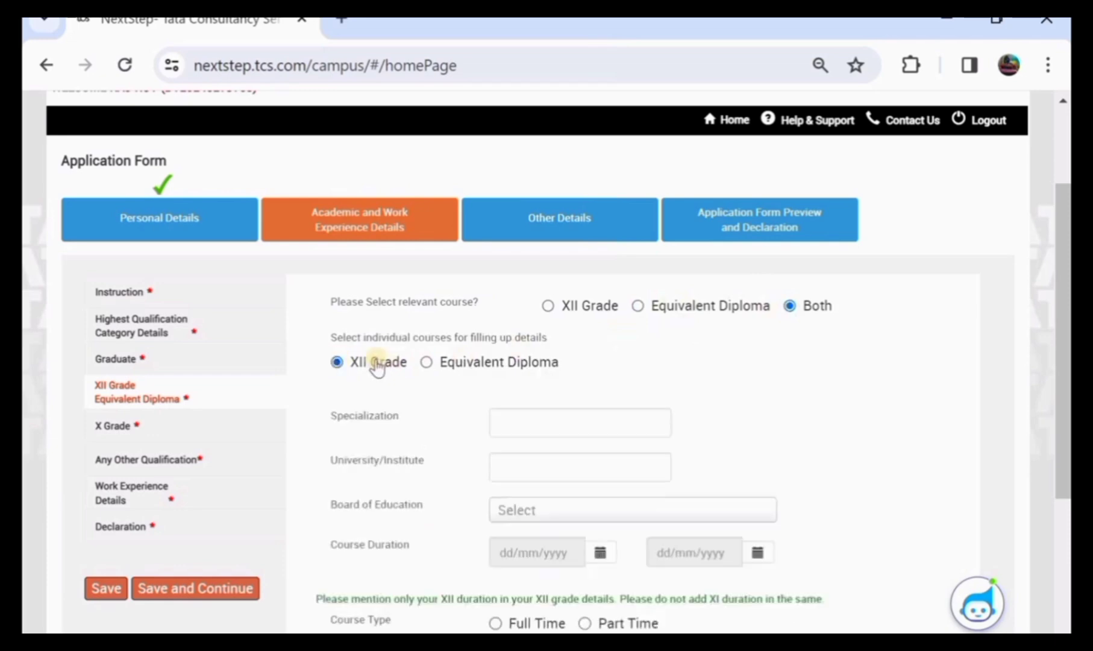
left_click(549, 306)
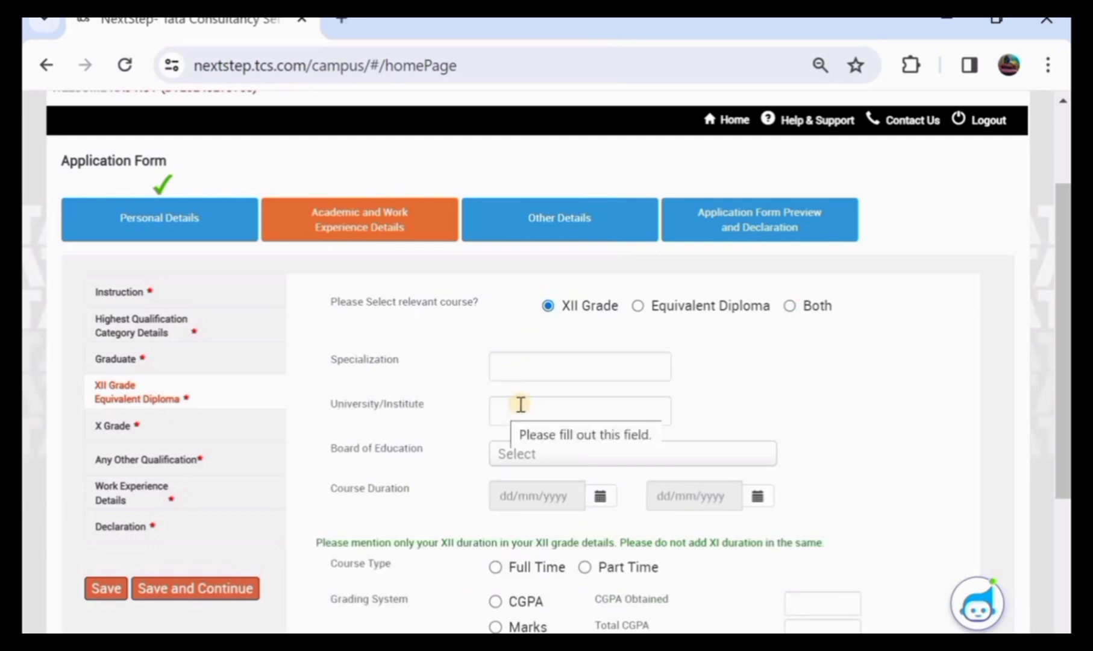
scroll(517, 407, "down", 1)
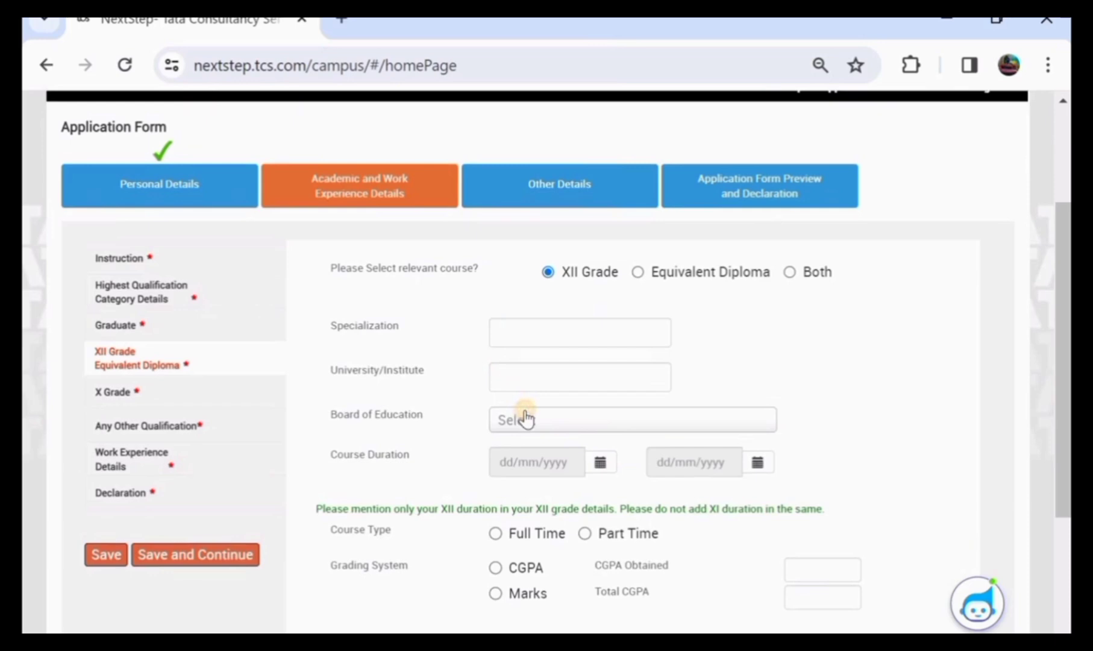
left_click(525, 418)
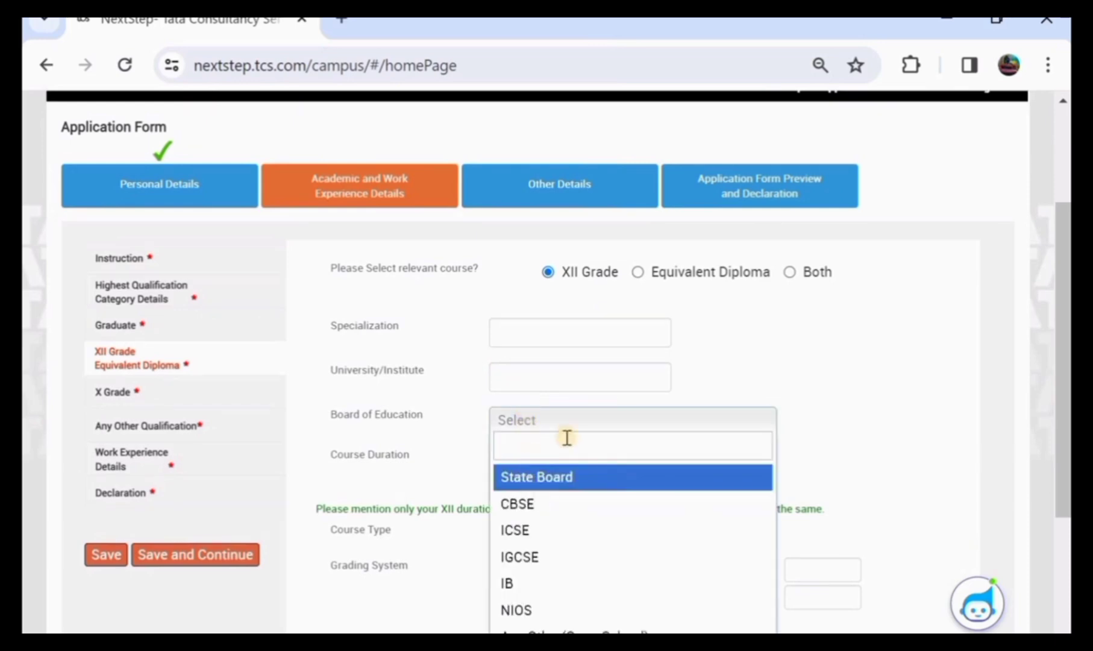
left_click(745, 351)
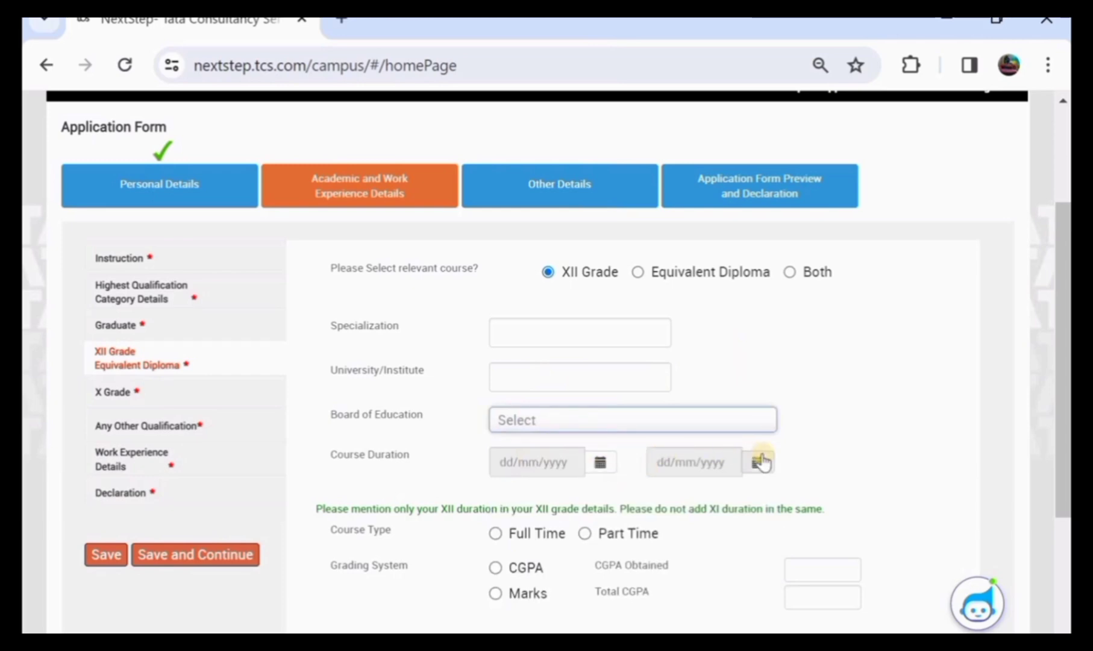
Choose Equivalent Diploma as the relevant course and save to continue to X Grade
scroll(668, 453, "down", 1)
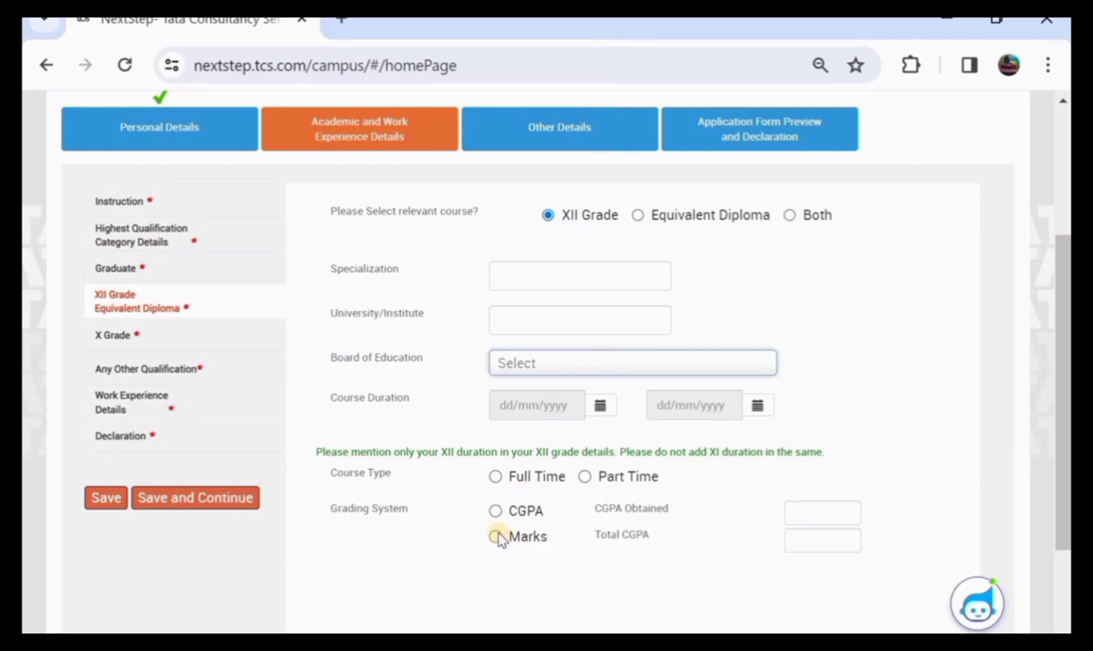
left_click(636, 215)
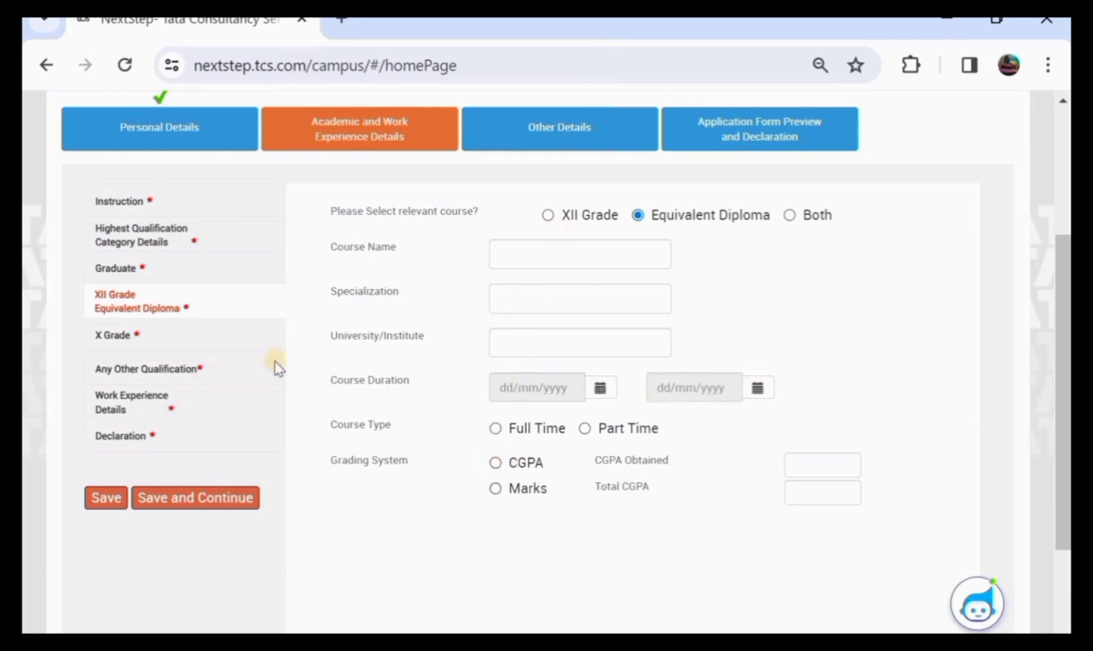
left_click(97, 501)
left_click(183, 503)
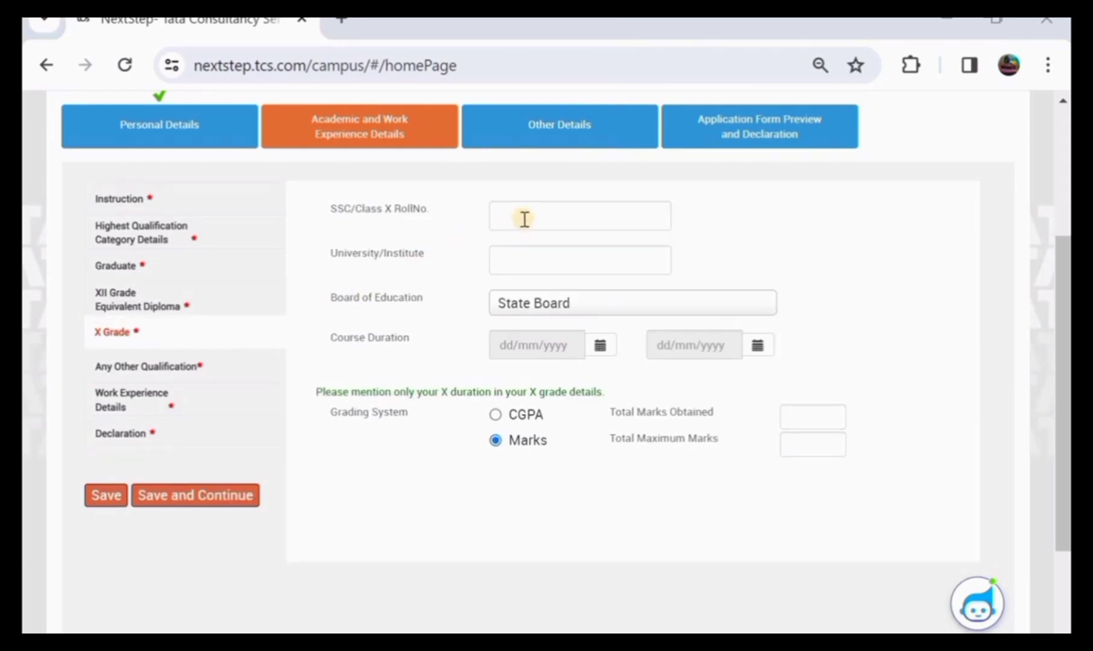
Keep State Board and Marks grading for X Grade, then save and continue
left_click(528, 256)
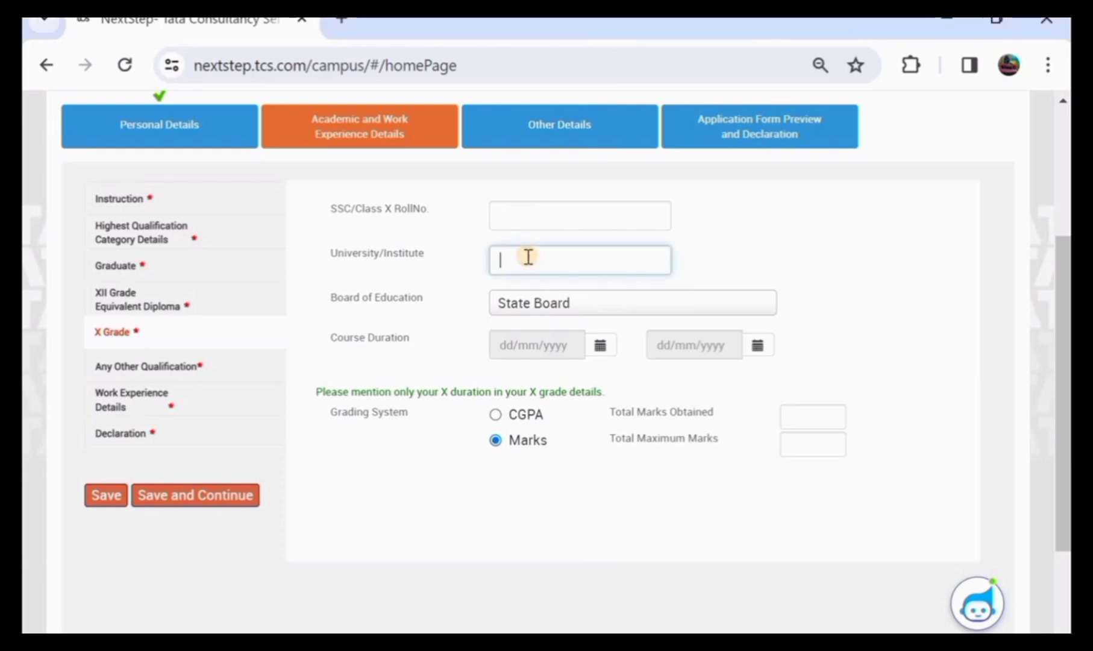
left_click(531, 309)
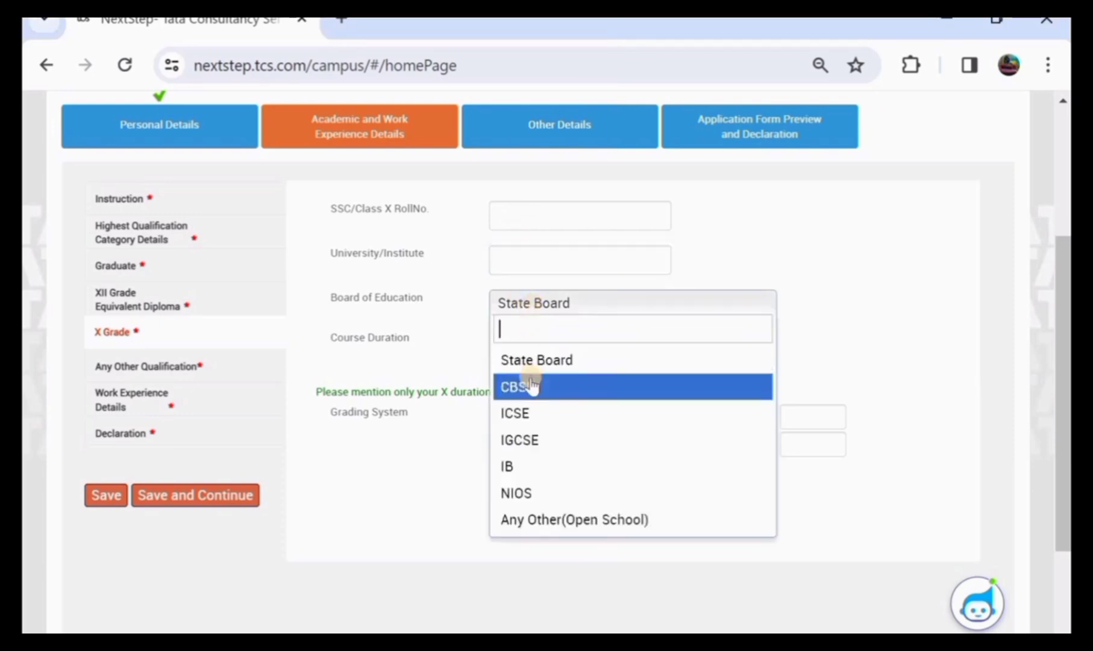
left_click(549, 362)
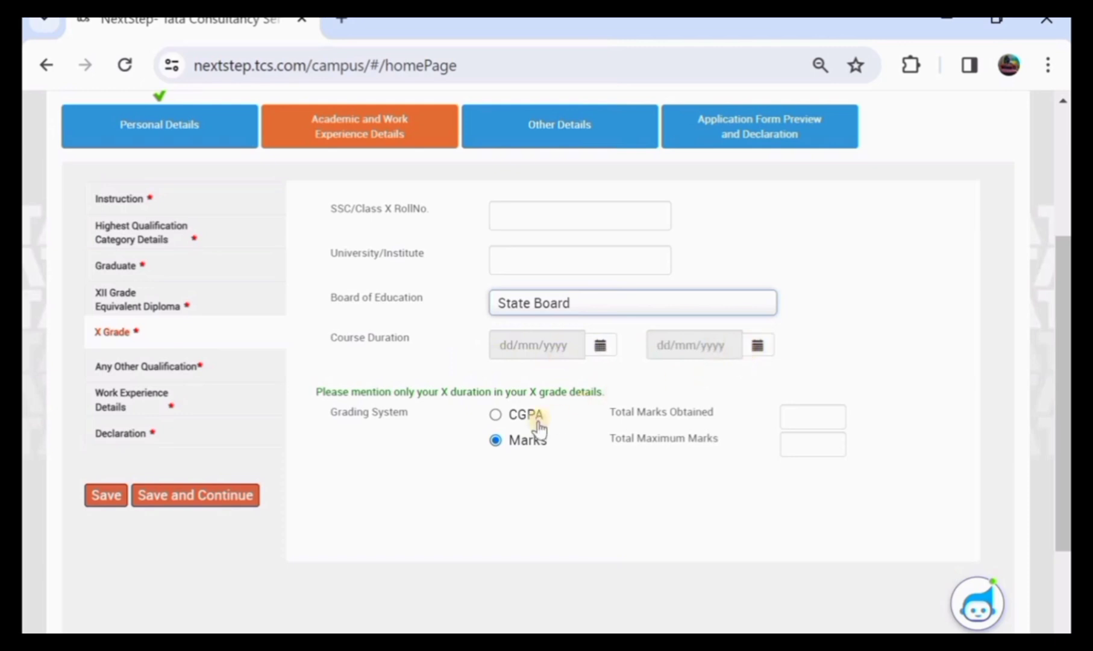
left_click(495, 414)
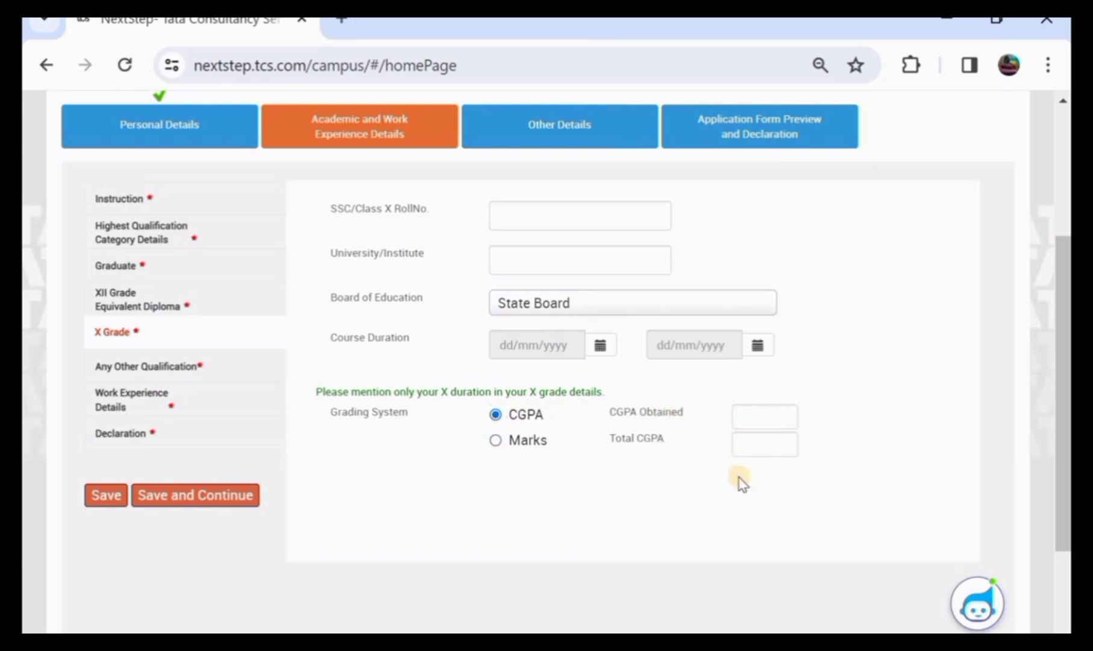
left_click(495, 443)
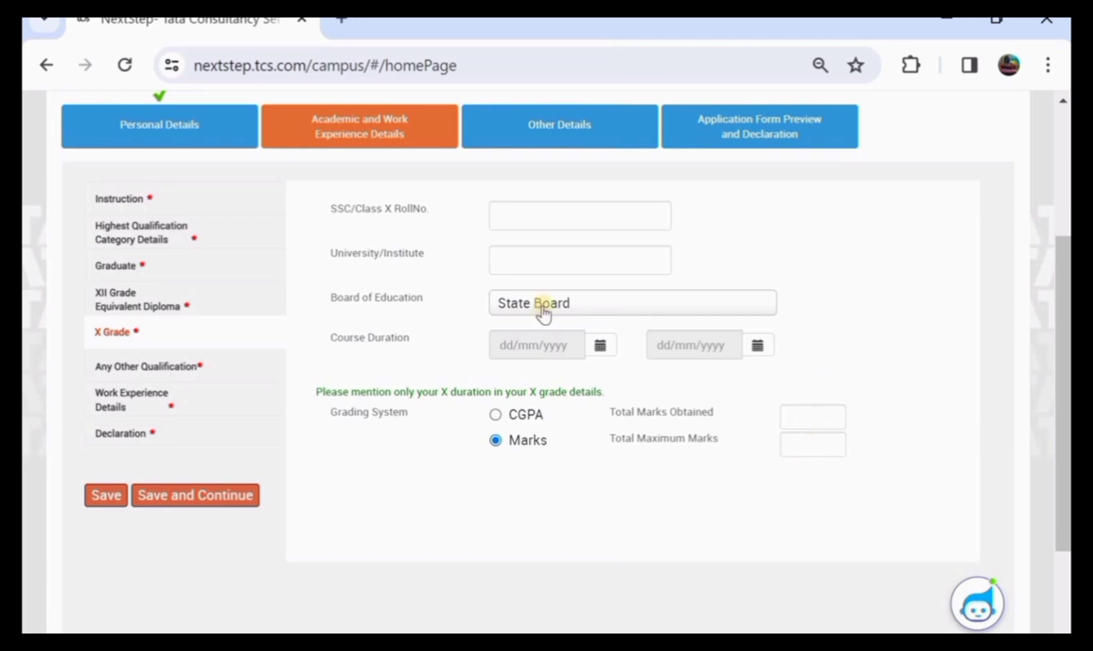
left_click(174, 498)
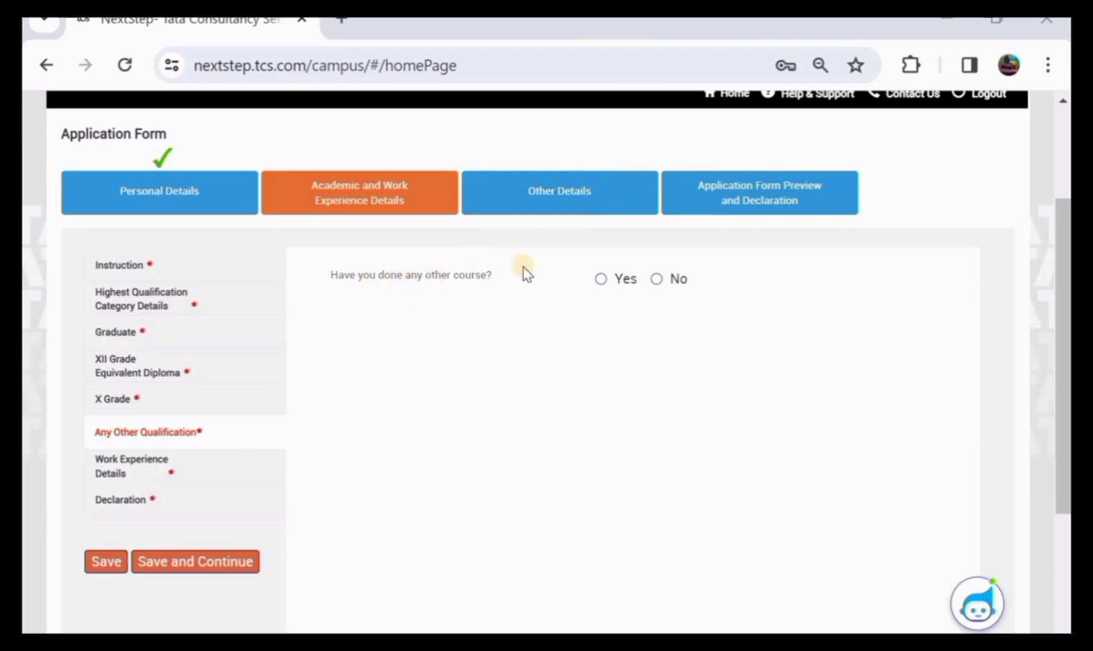
Answer No to having done any other qualification and save to continue
left_click(601, 278)
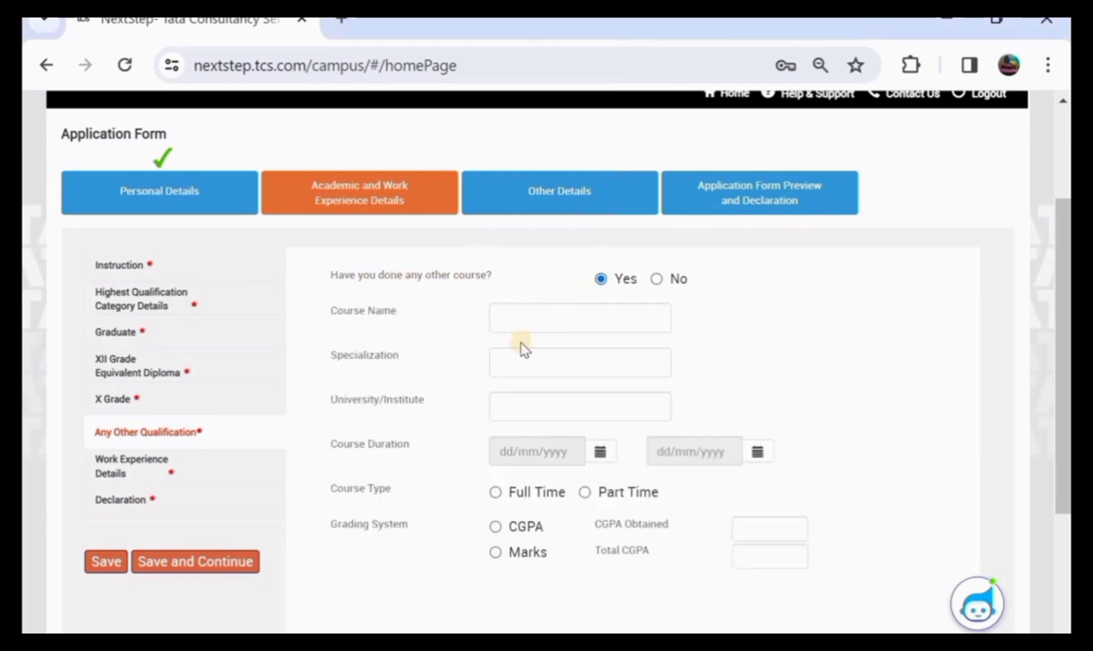
left_click(658, 279)
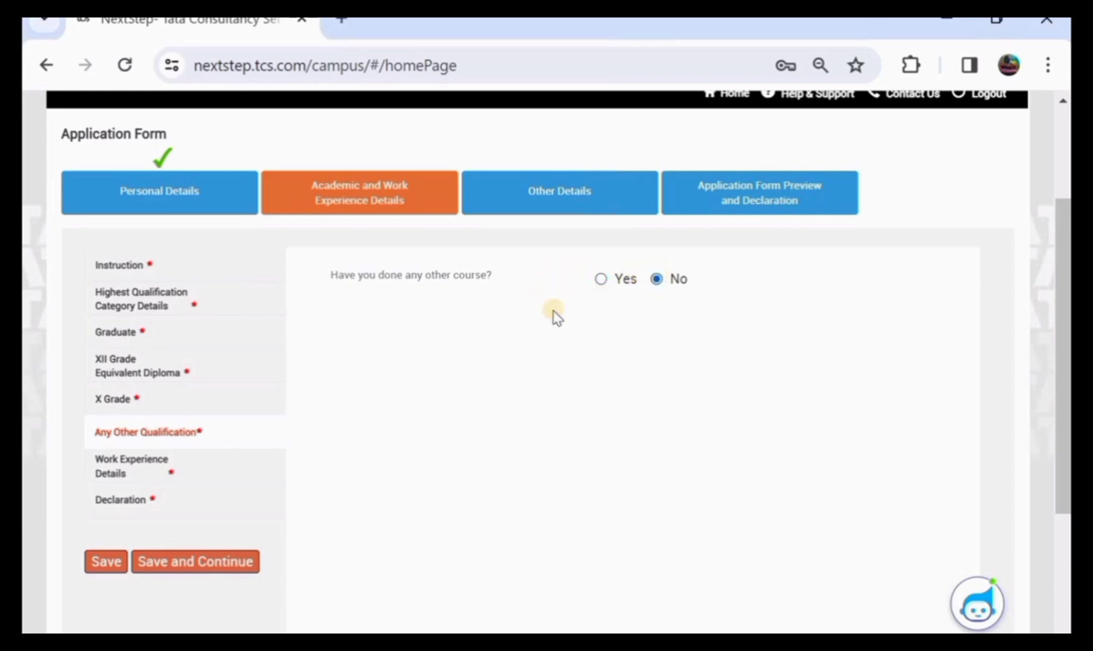
left_click(110, 560)
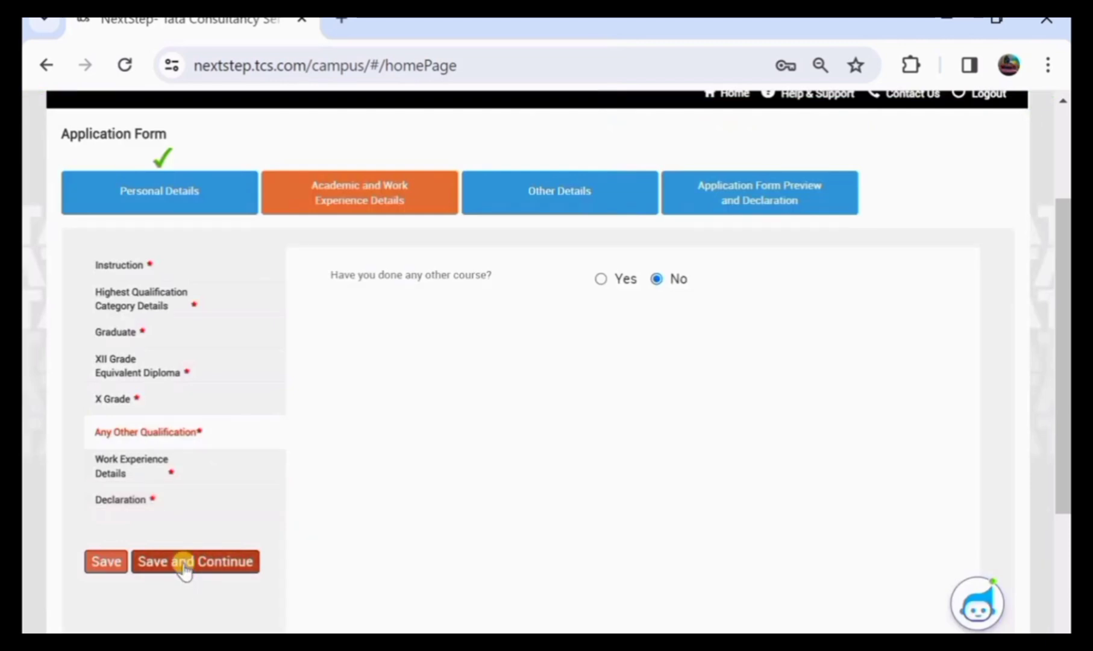
left_click(184, 563)
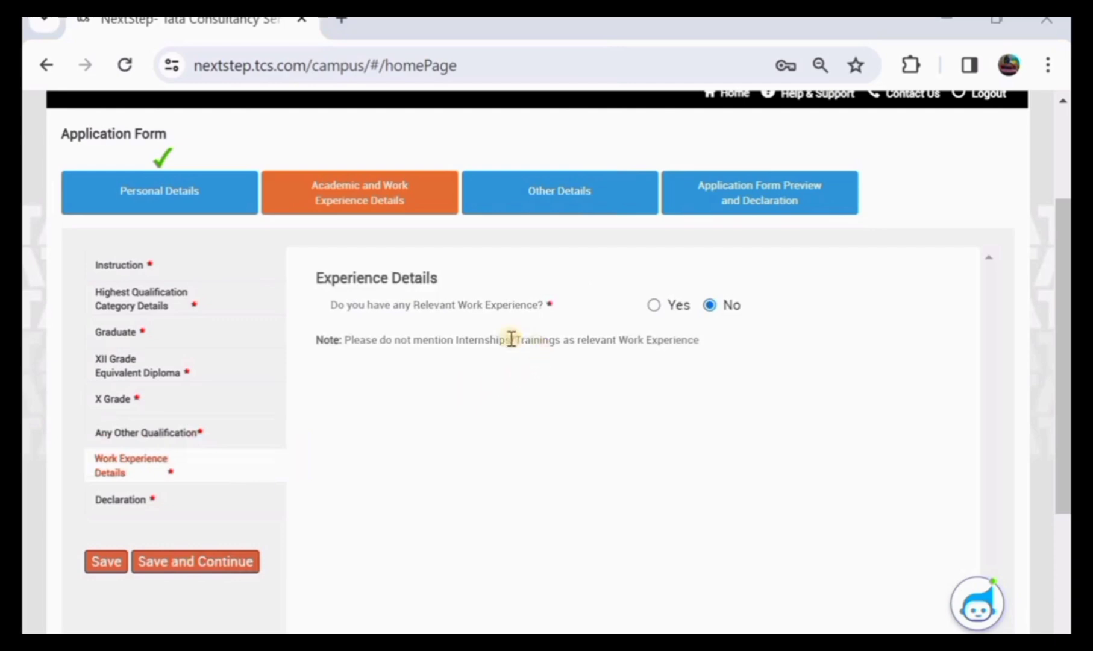
Answer No to relevant work experience and save it
left_click(654, 306)
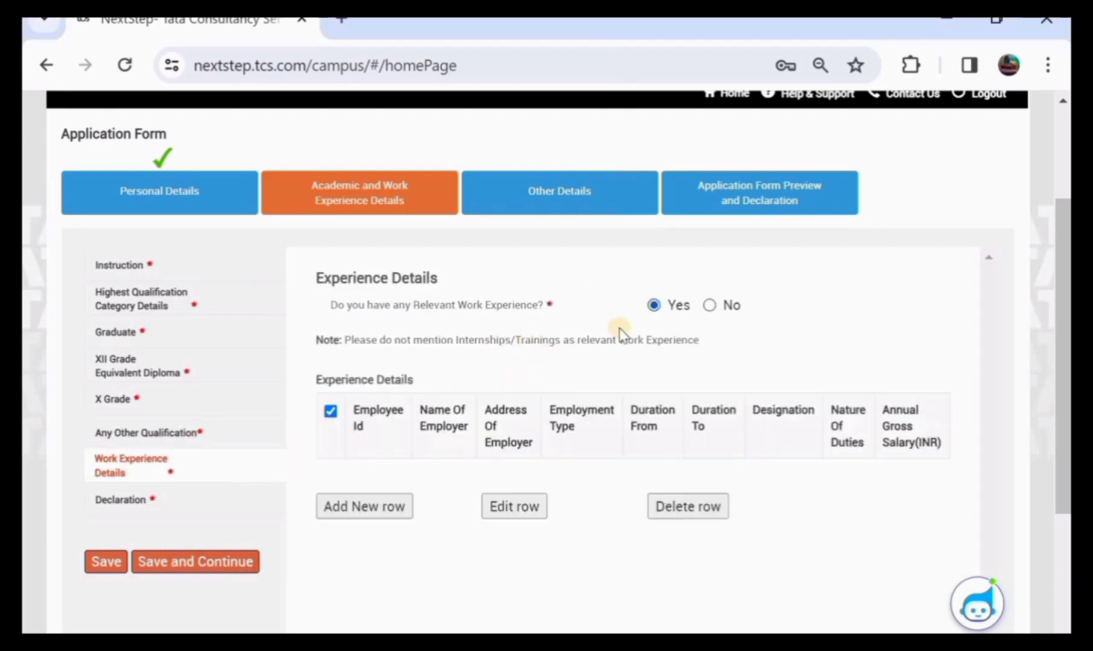
left_click(510, 506)
left_click(711, 305)
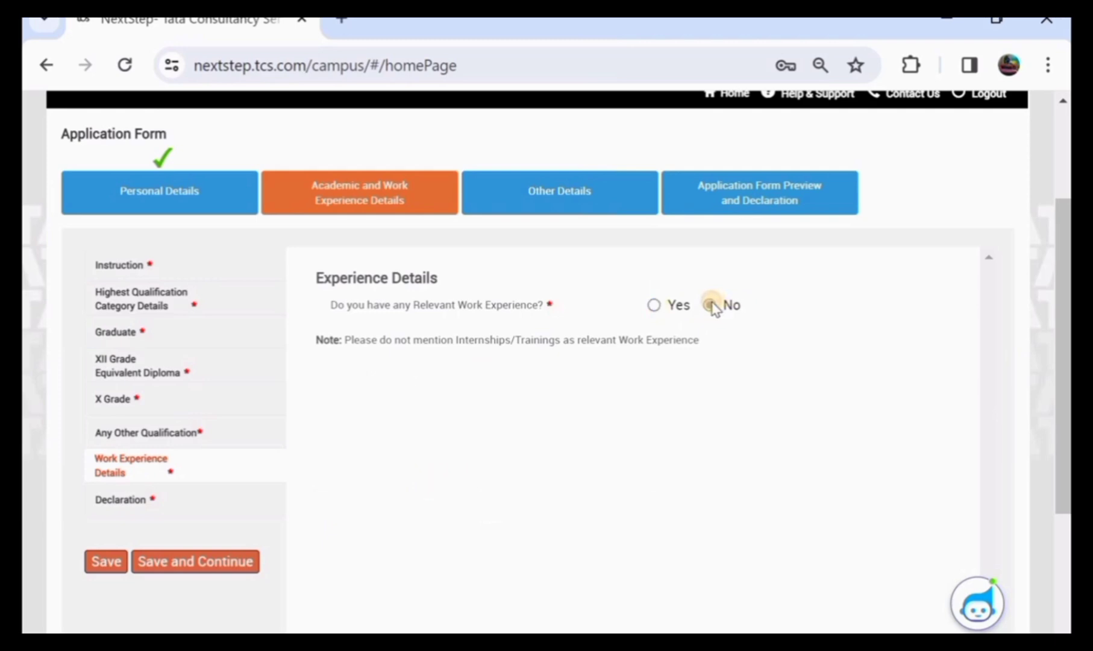
left_click(107, 561)
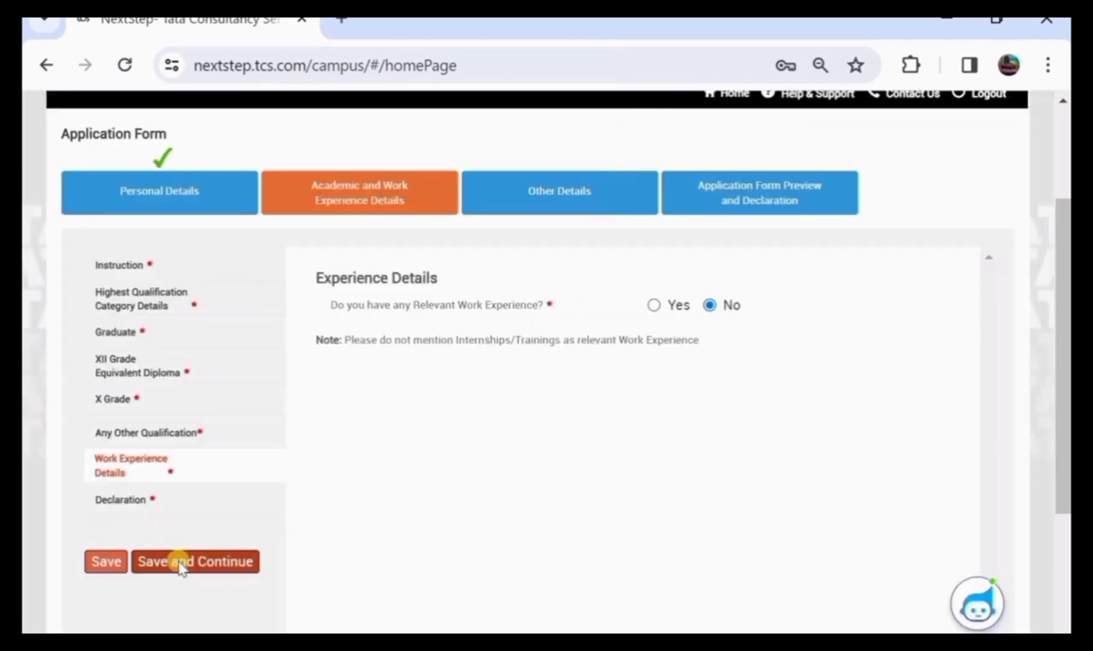
On the Declaration page, answer No to break in studies, other courses and pending backlogs
left_click(179, 562)
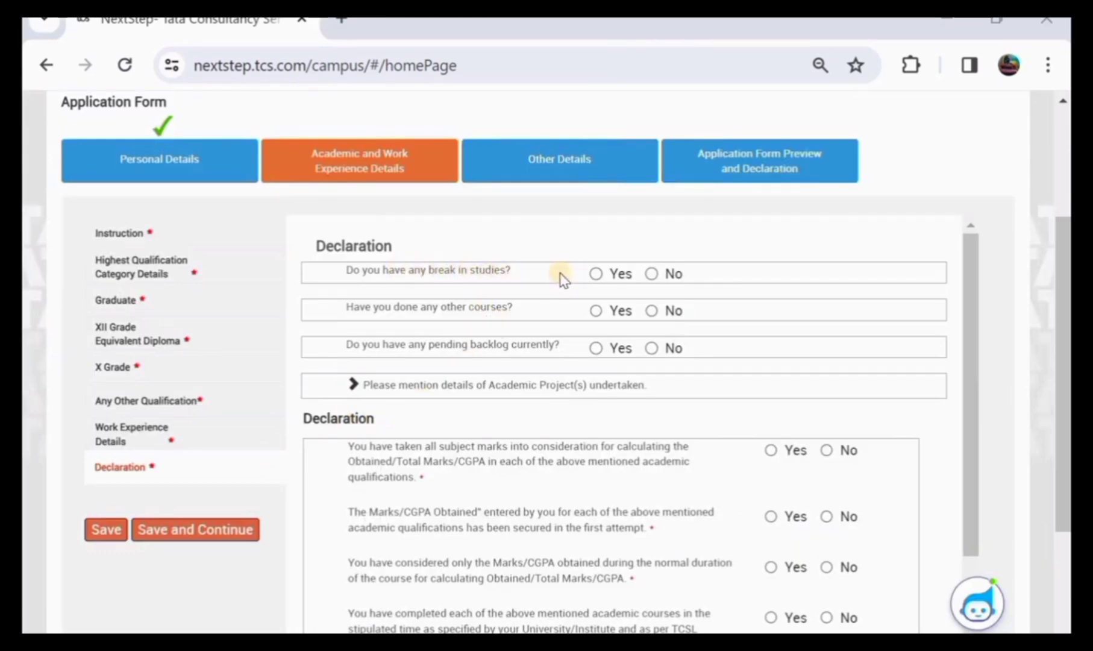
left_click(595, 274)
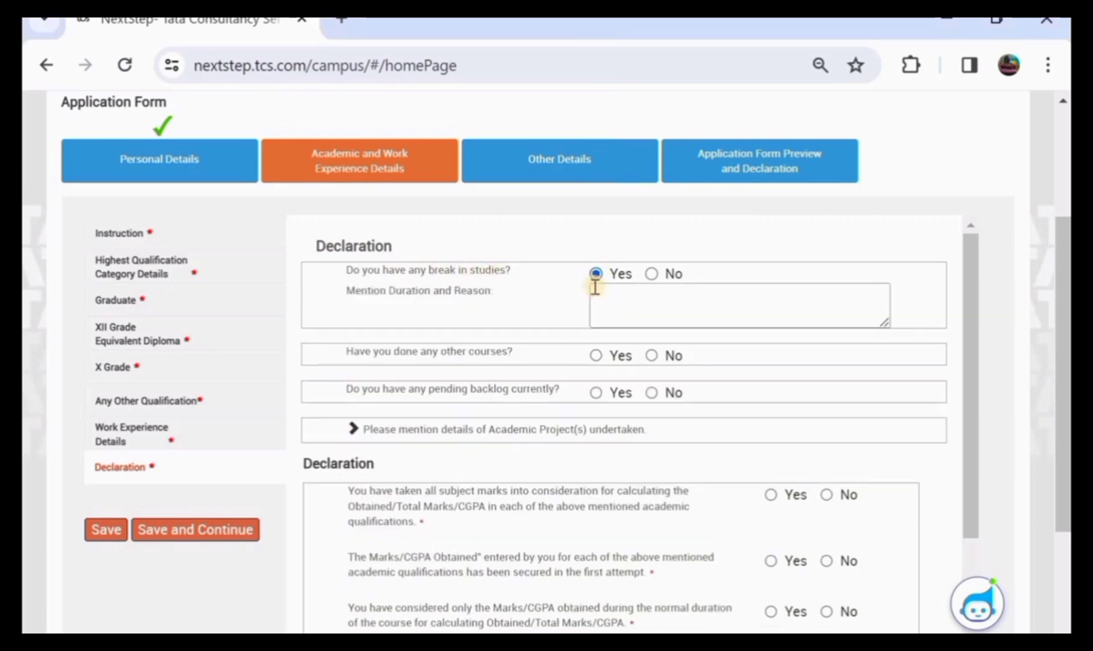
left_click(652, 274)
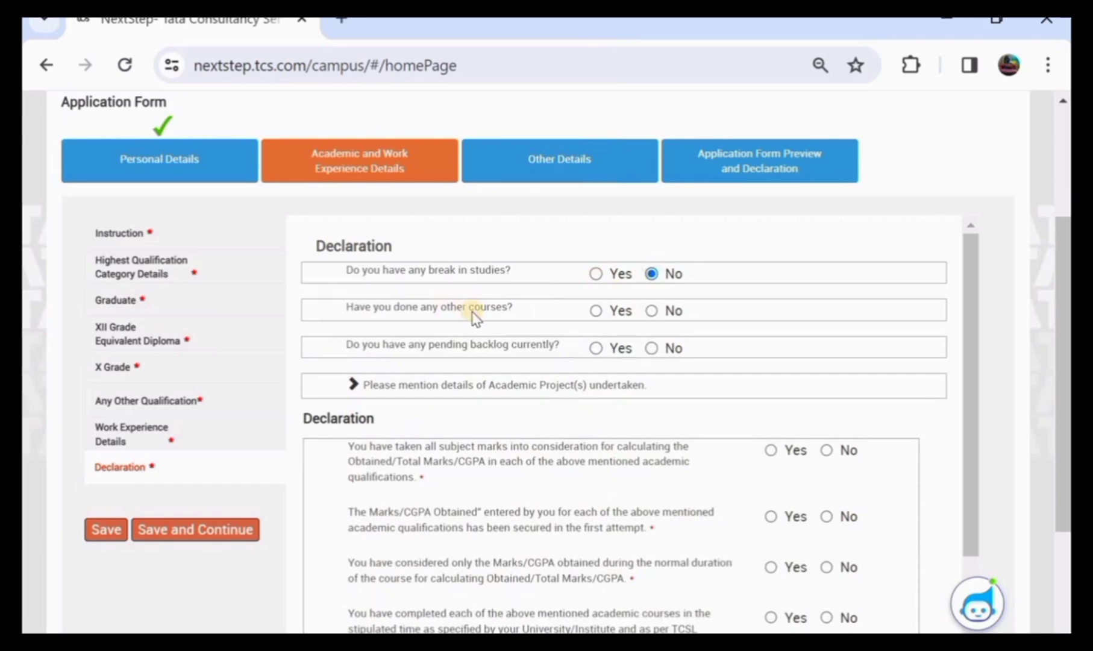
left_click(598, 312)
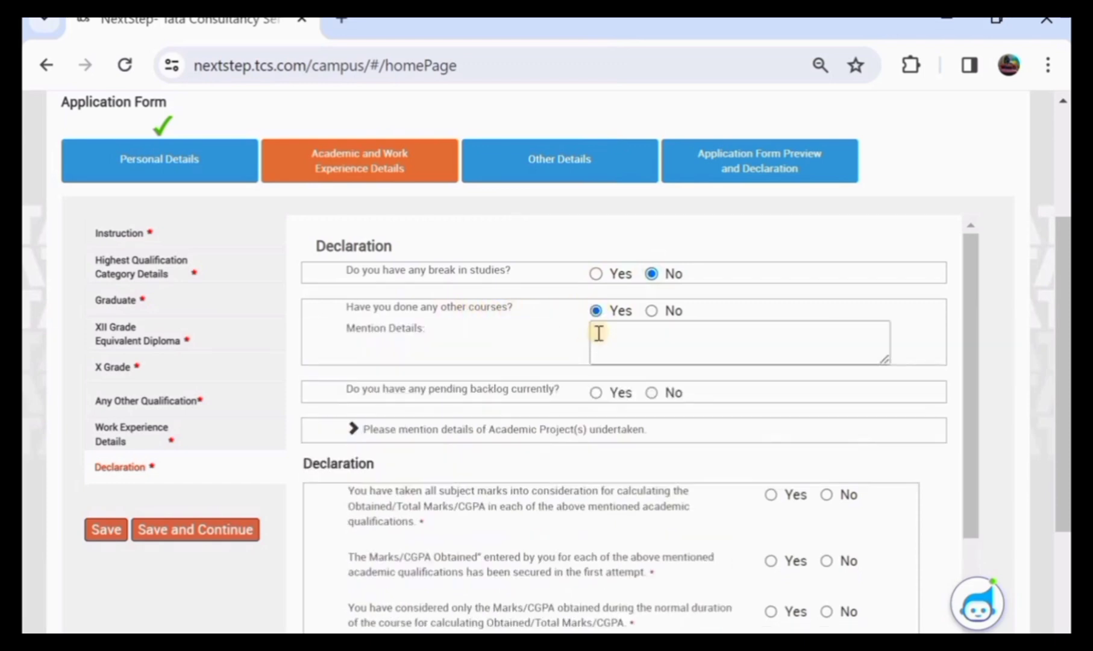
left_click(652, 310)
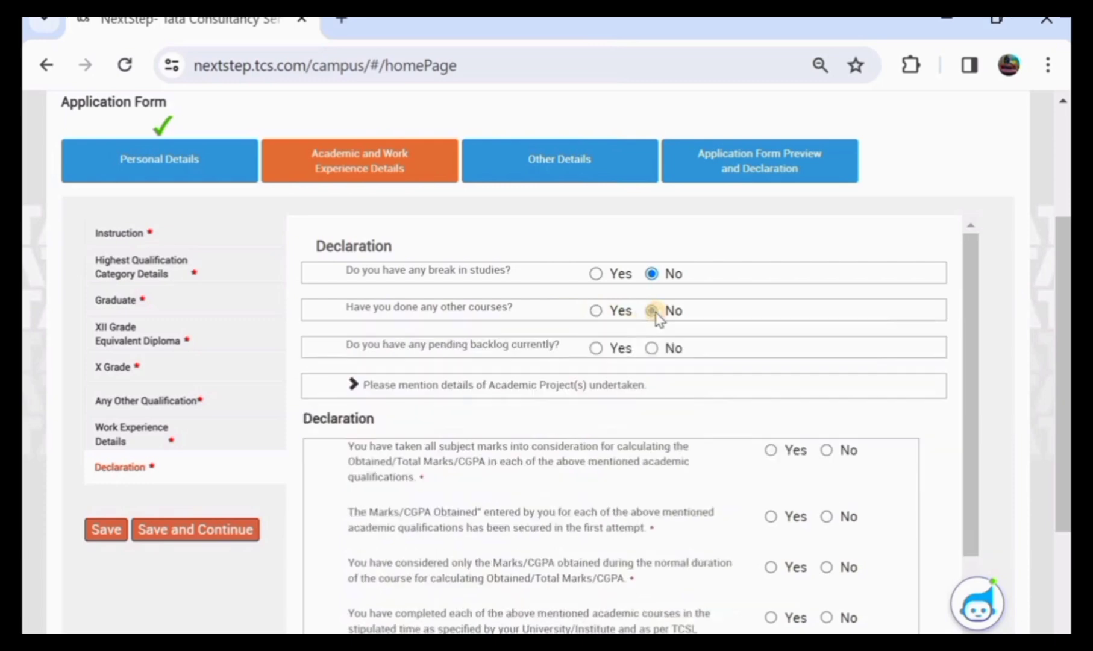
left_click(596, 348)
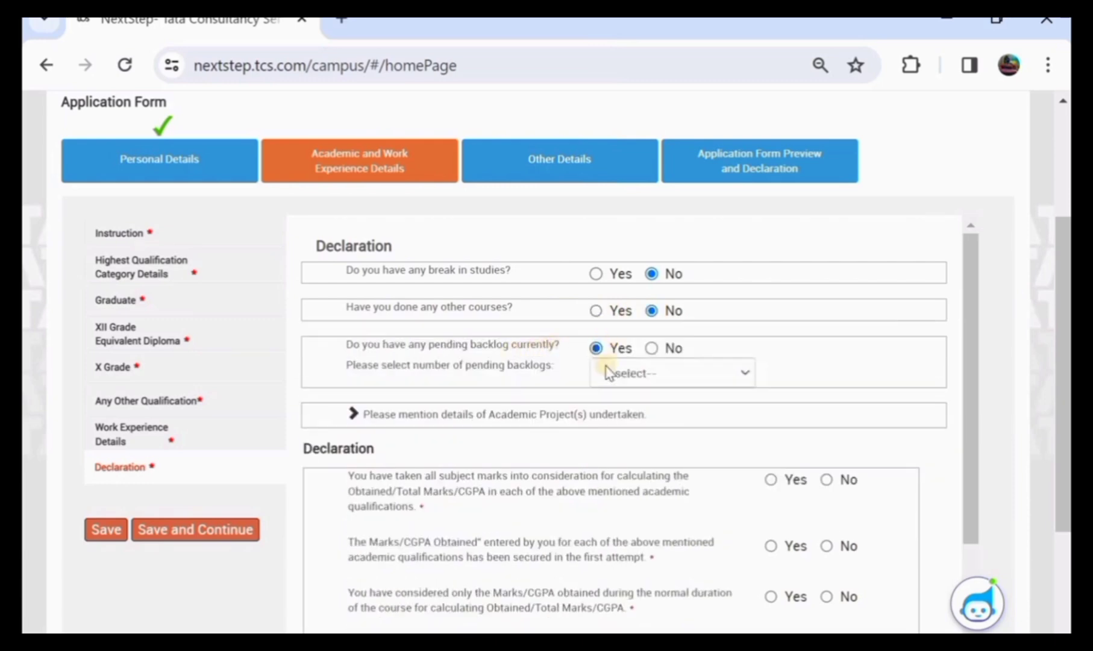
left_click(607, 371)
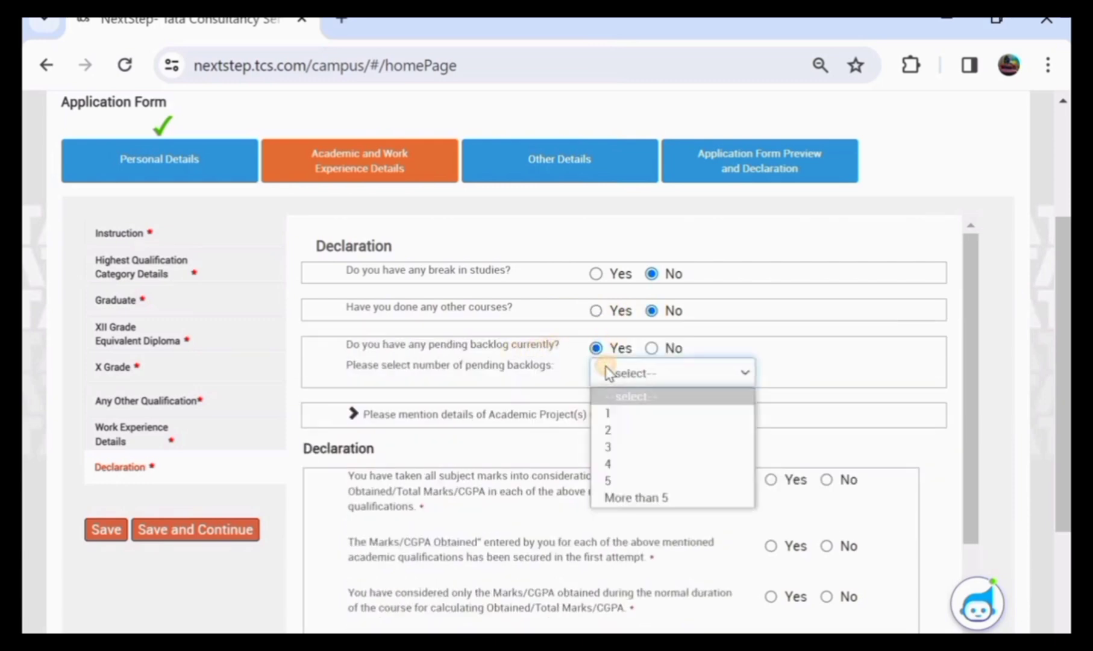
left_click(651, 348)
scroll(651, 347, "down", 3)
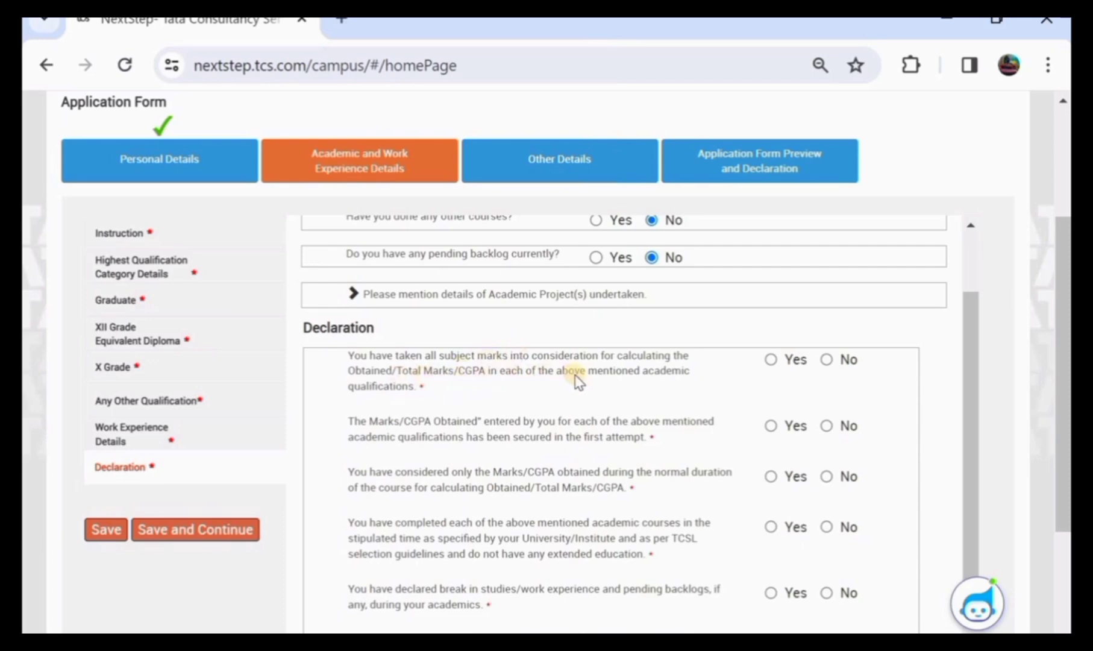
Confirm marks considered, first attempt, normal duration, and completion within stipulated time
left_click(777, 360)
left_click(773, 424)
scroll(711, 415, "down", 1)
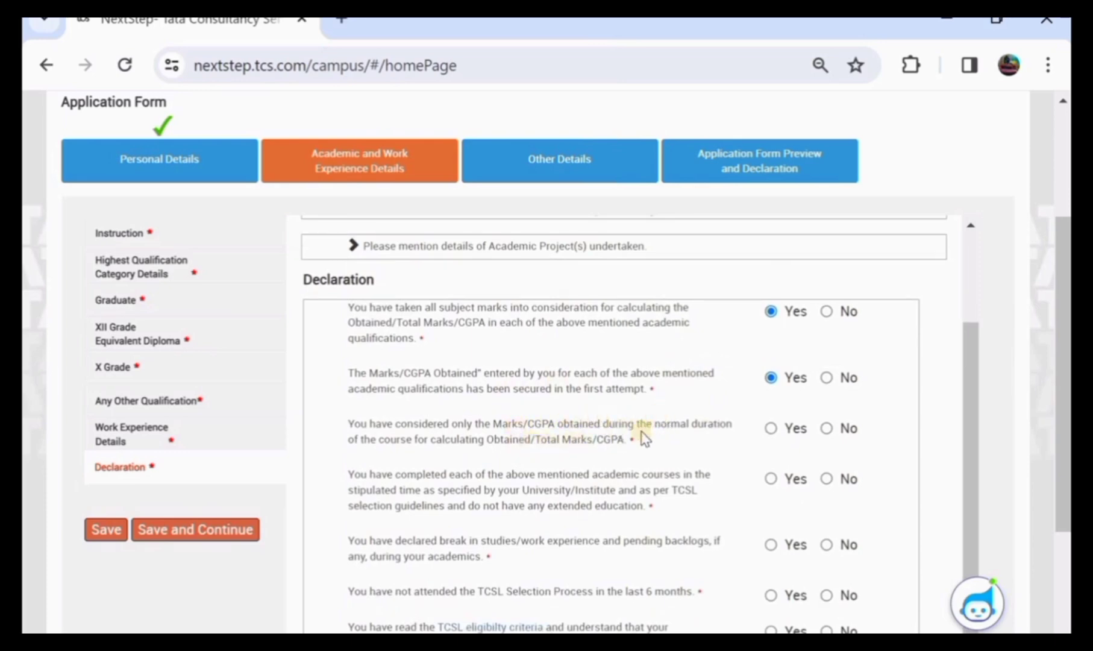
left_click(771, 429)
scroll(693, 430, "down", 1)
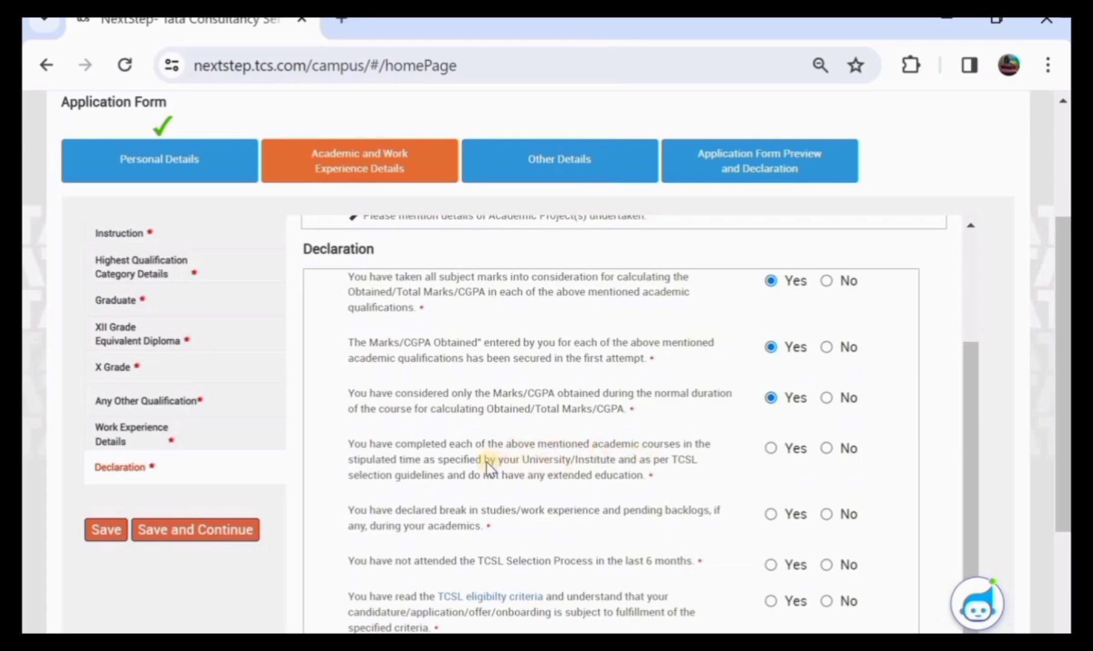
left_click(771, 448)
scroll(770, 451, "down", 1)
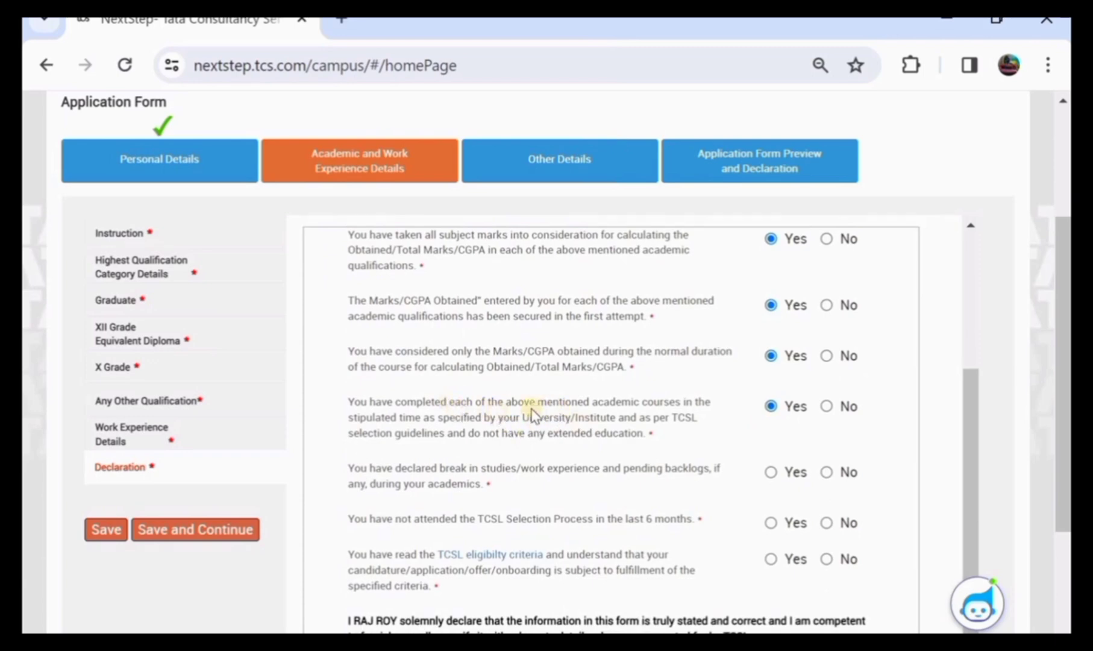
scroll(538, 414, "down", 1)
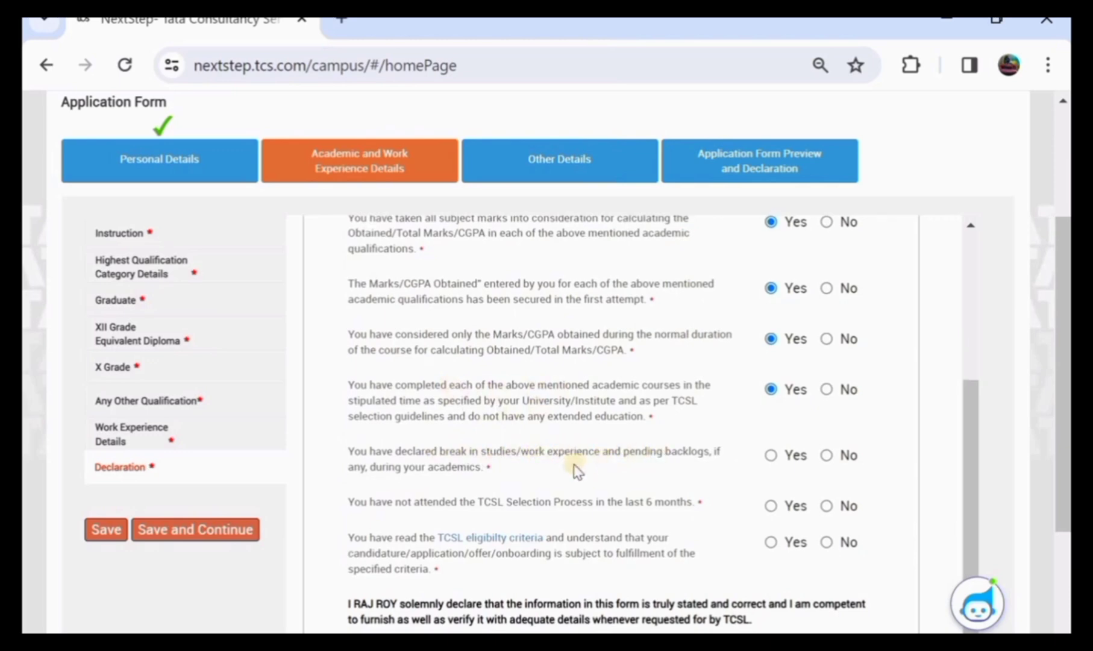
Answer No to breaks/backlogs and recent selection, confirm eligibility criteria, tick I agree, and save
left_click(830, 456)
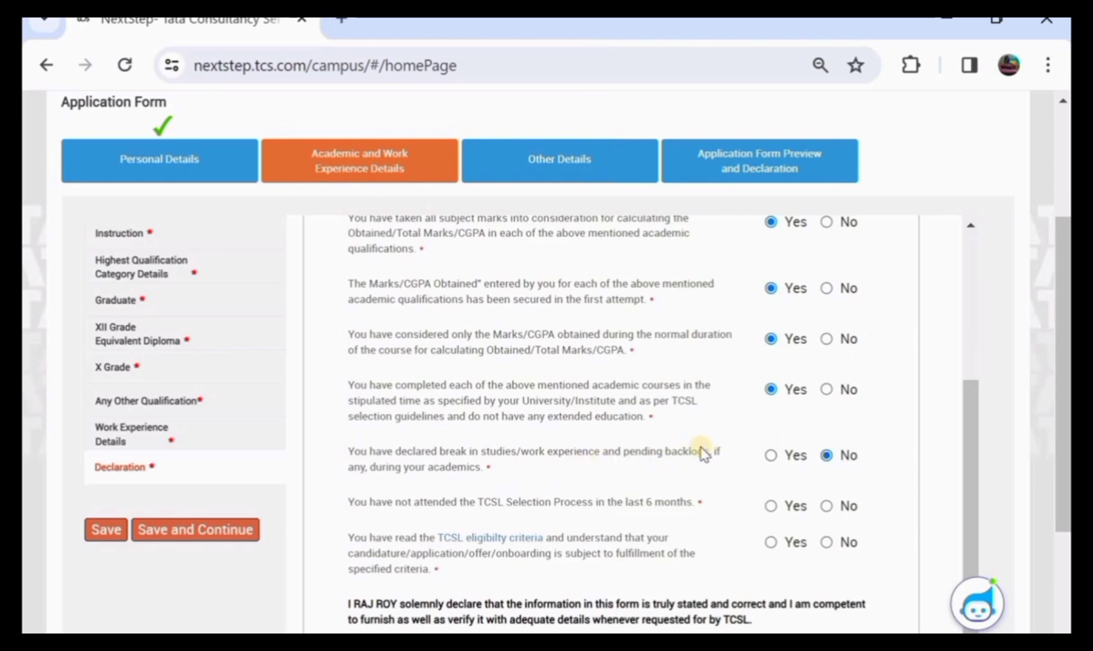
scroll(702, 450, "down", 1)
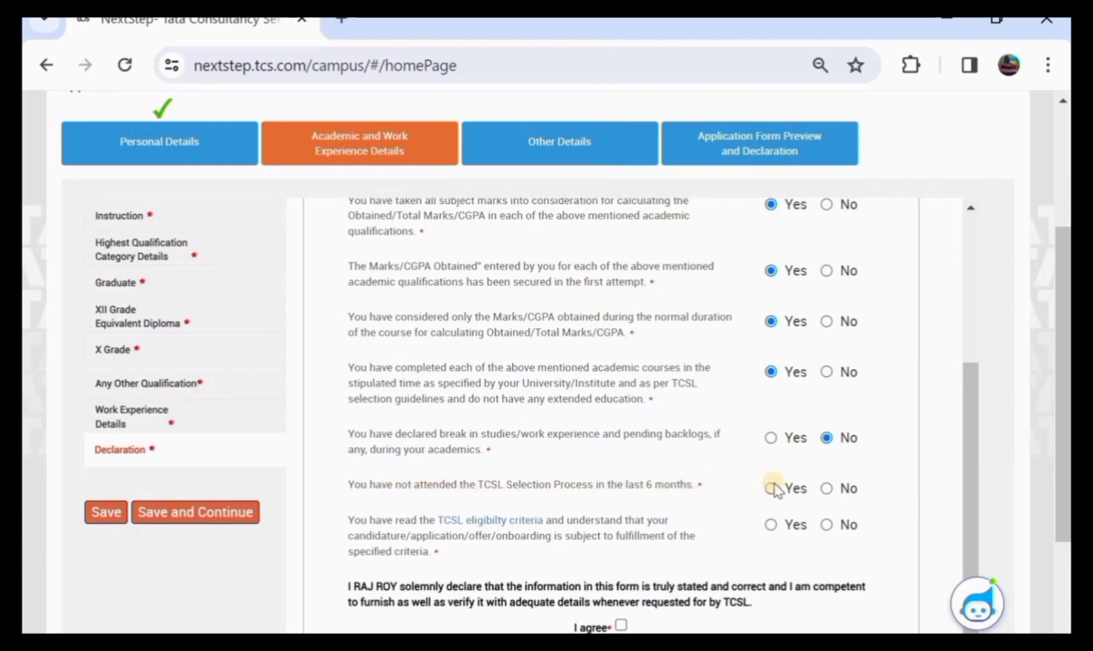
left_click(825, 488)
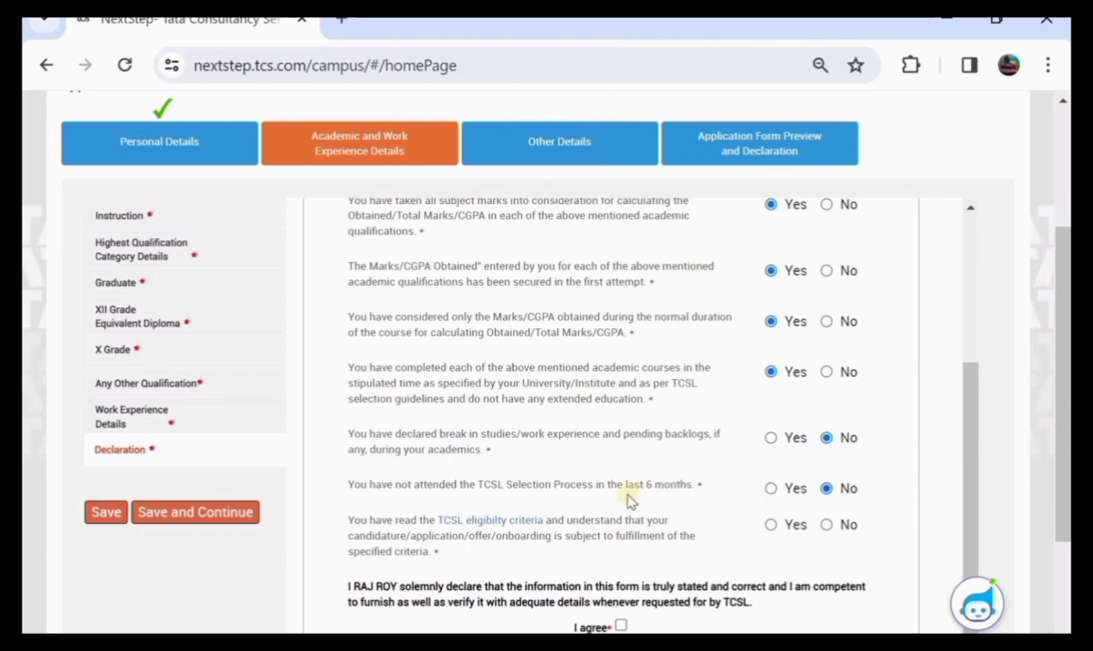
scroll(627, 500, "down", 1)
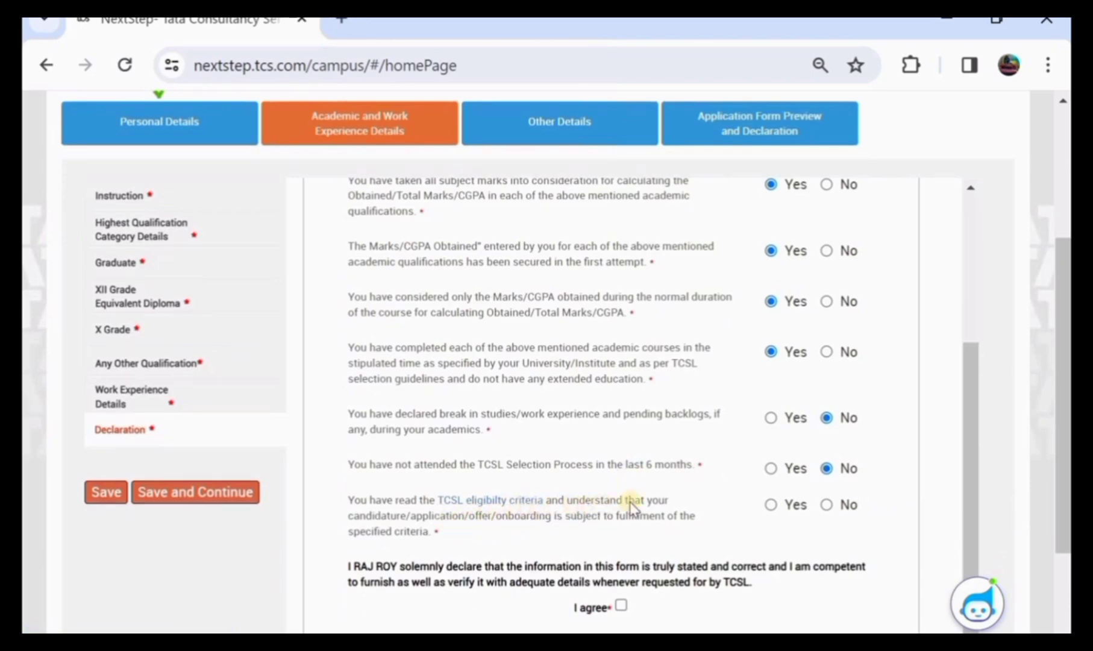
left_click(771, 505)
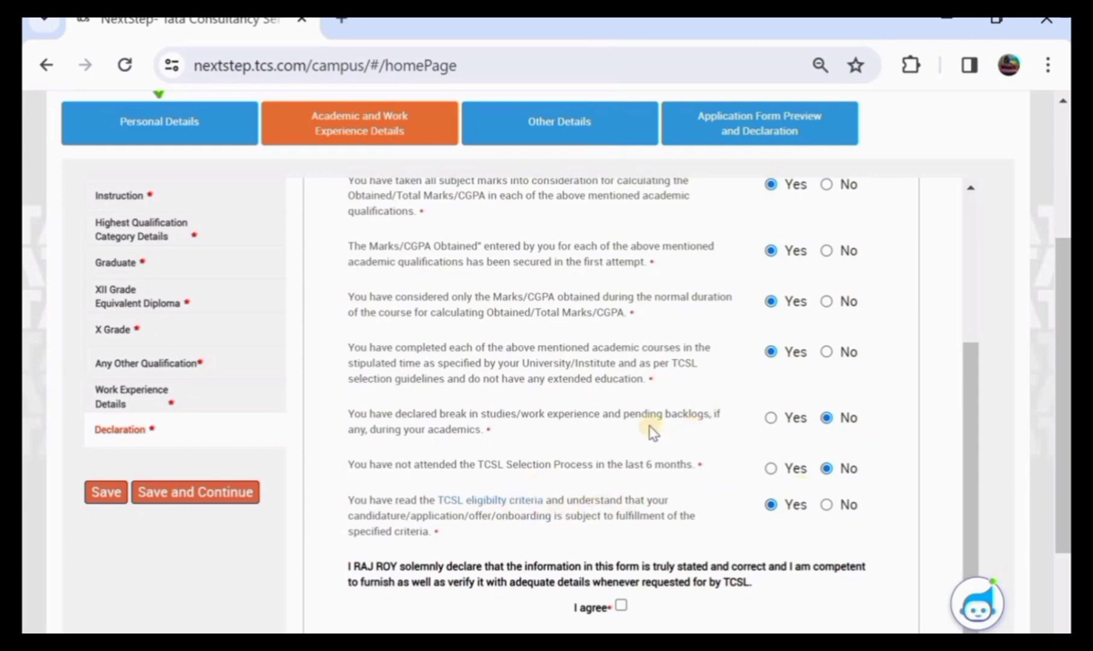
scroll(559, 461, "down", 1)
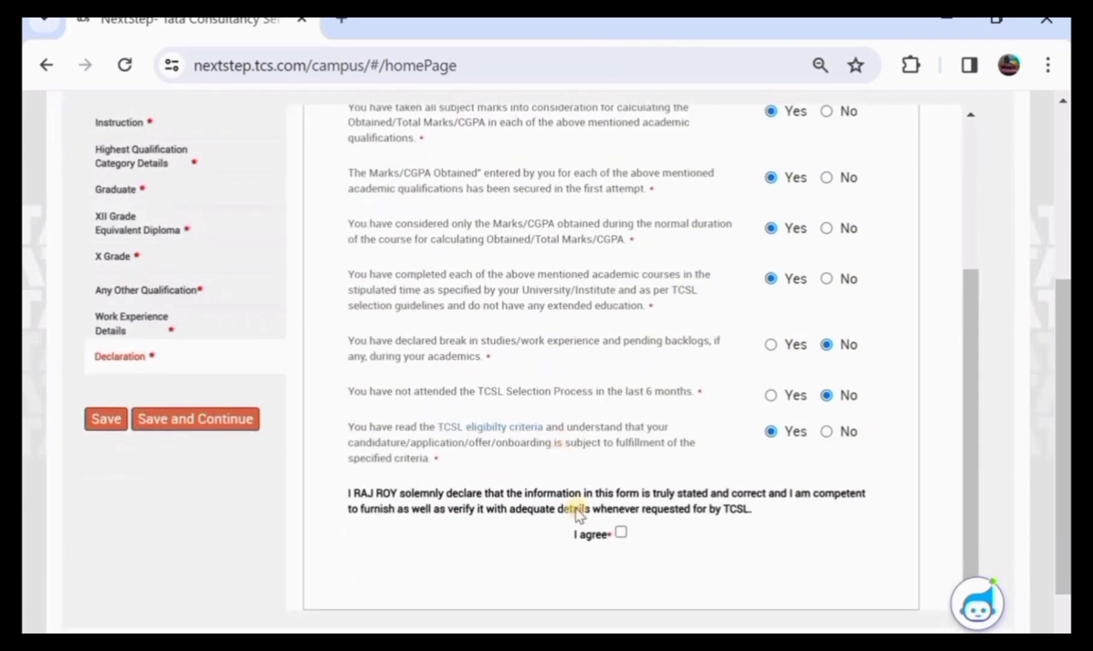
left_click(621, 533)
right_click(576, 370)
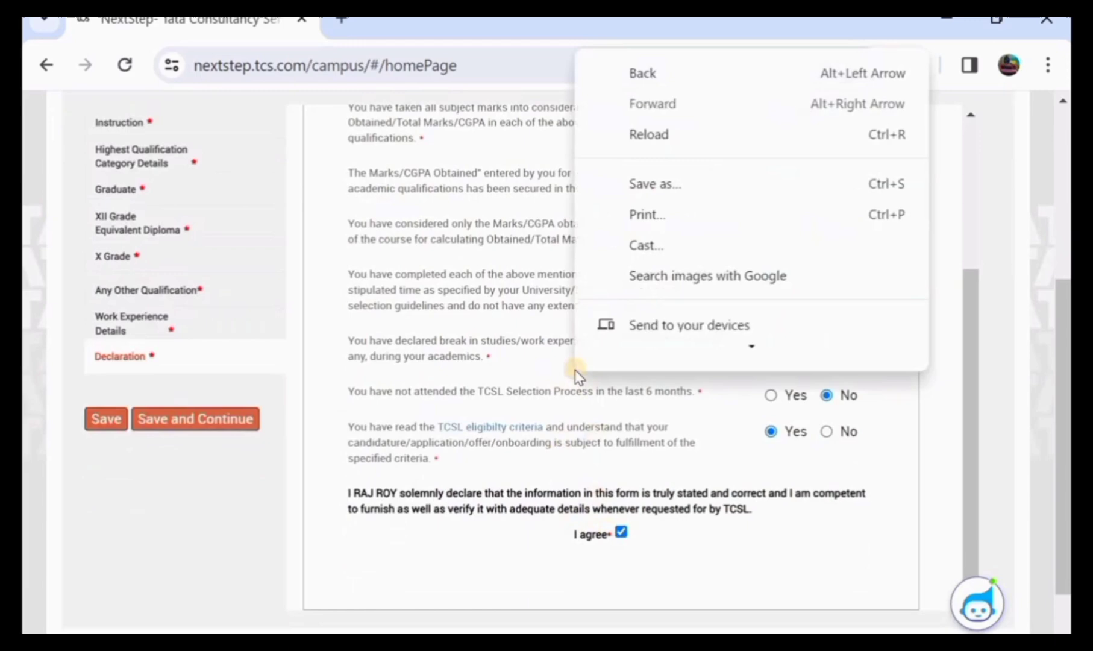
left_click(538, 378)
left_click(115, 419)
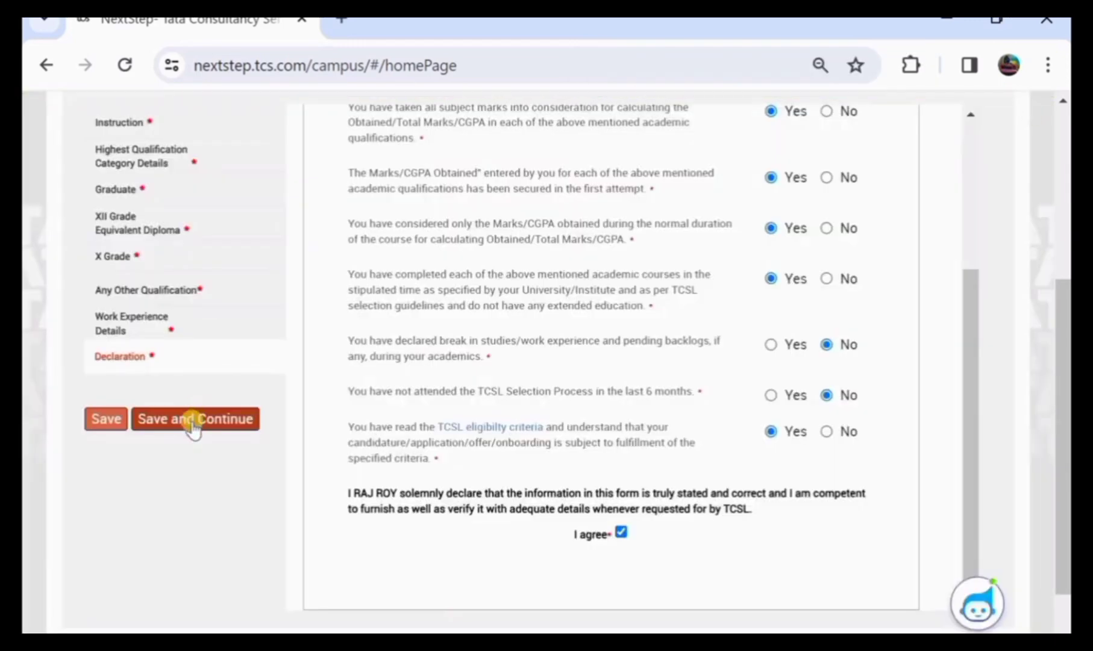
left_click(194, 420)
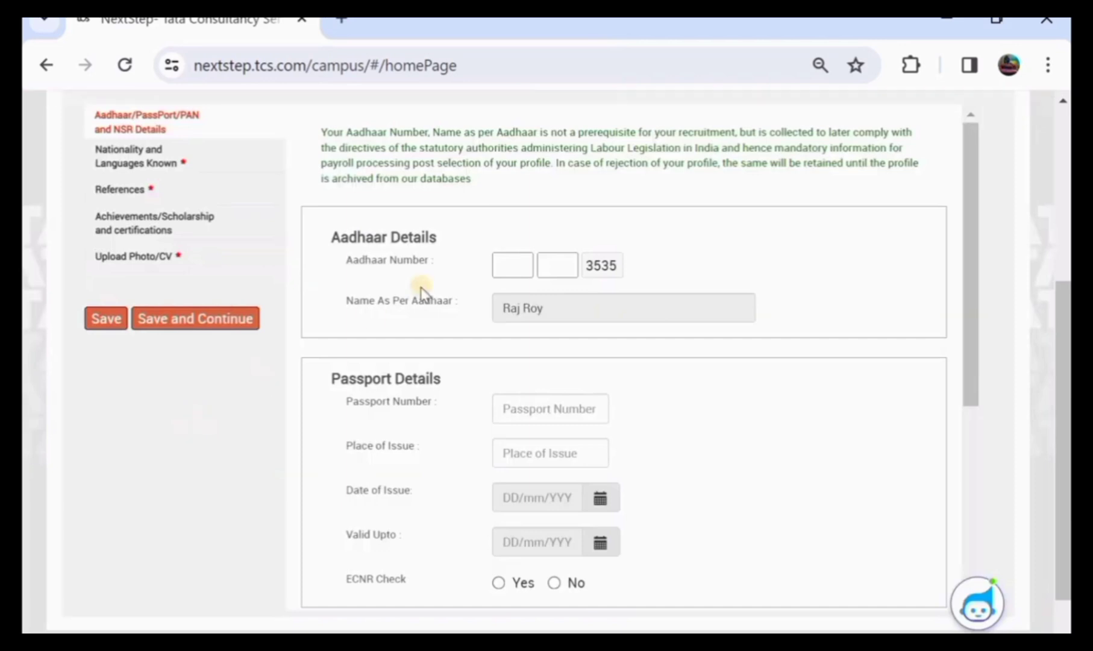
Leave the Aadhaar, Passport and PAN fields unchanged and save to continue
left_click(504, 265)
scroll(503, 265, "up", 1)
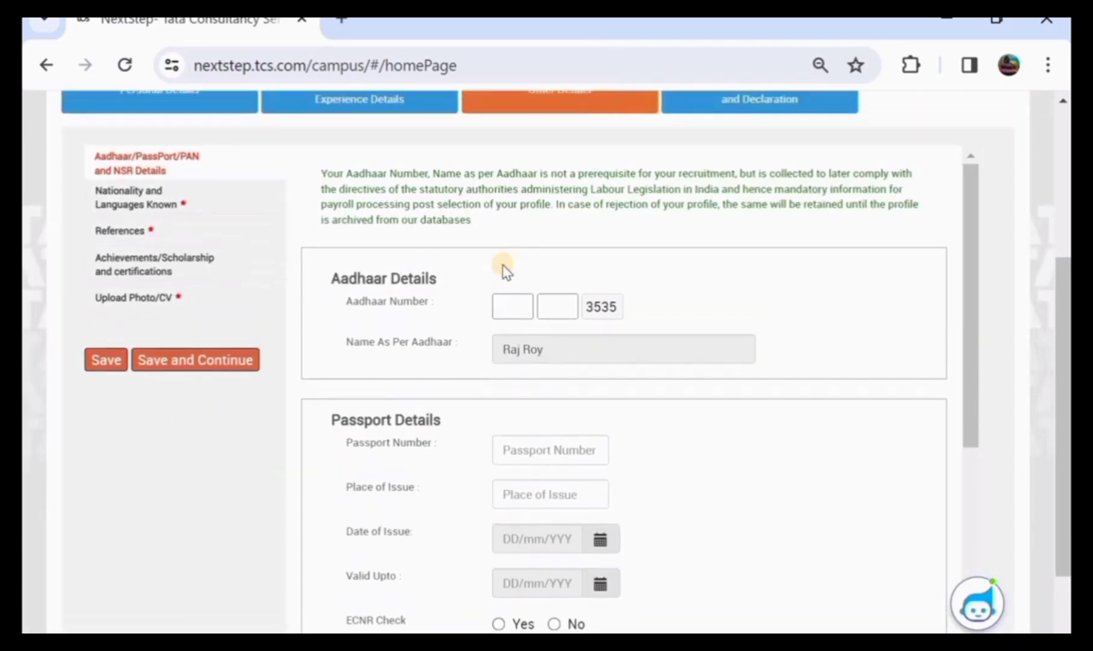
scroll(504, 265, "down", 1)
scroll(502, 264, "up", 1)
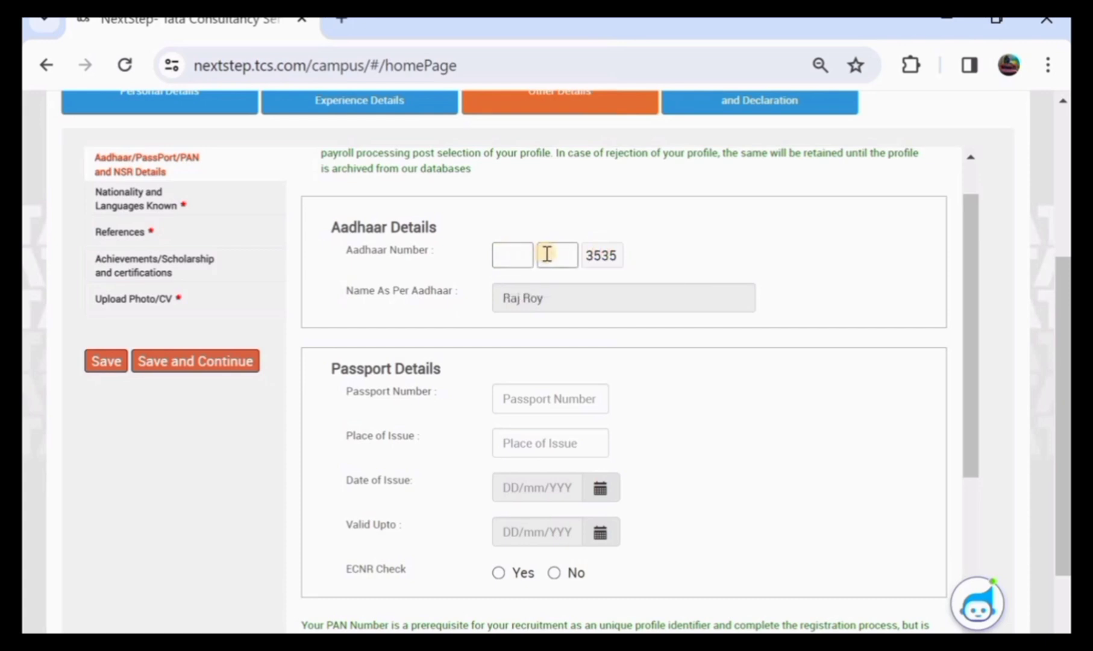
scroll(546, 252, "down", 2)
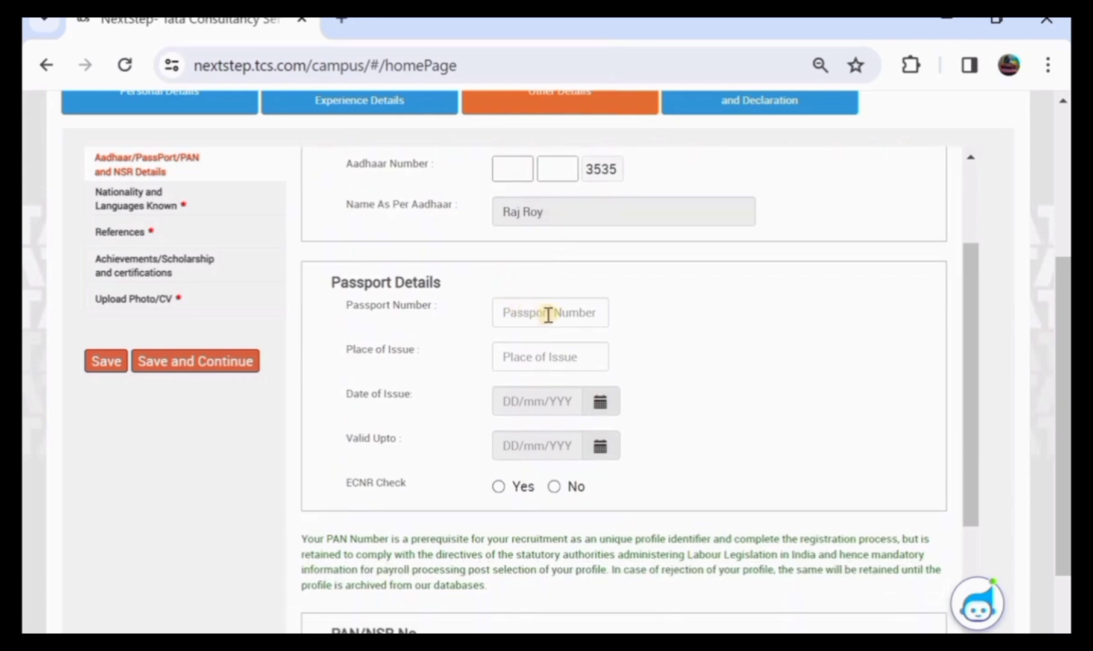
scroll(527, 369, "down", 4)
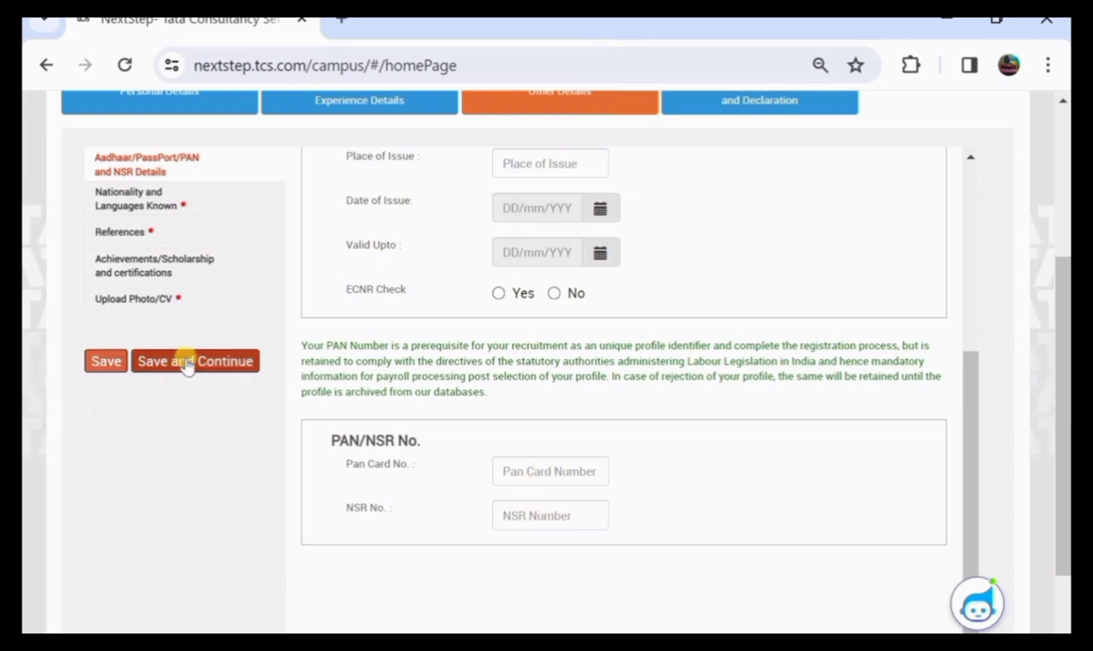
left_click(205, 363)
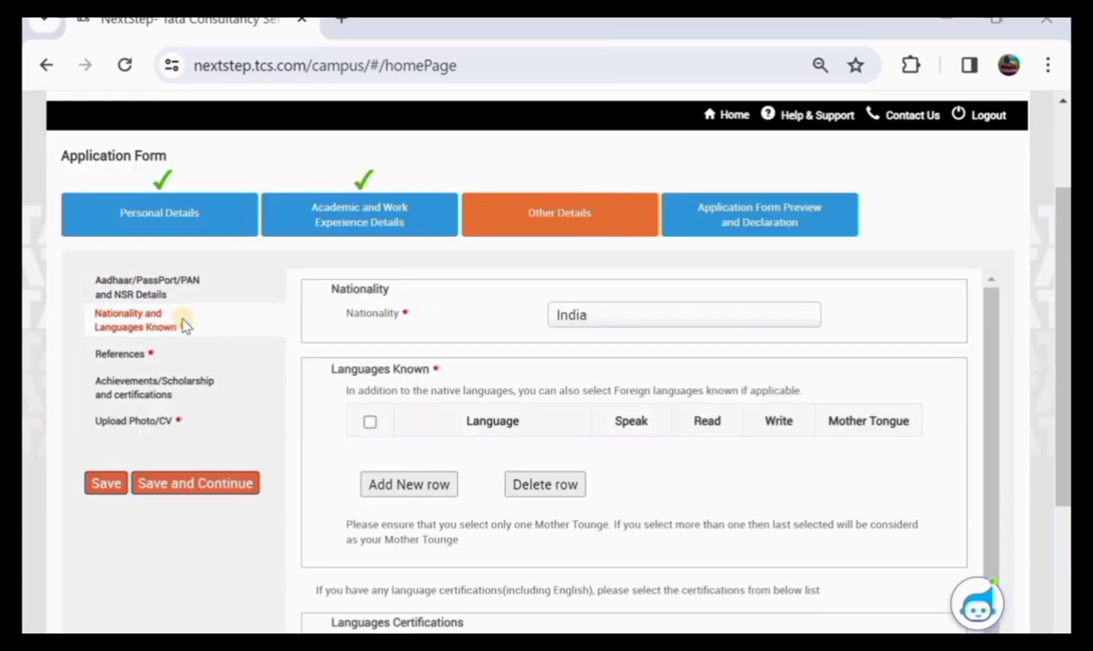
Set nationality to India and add a Telugu row to Languages Known
left_click(612, 314)
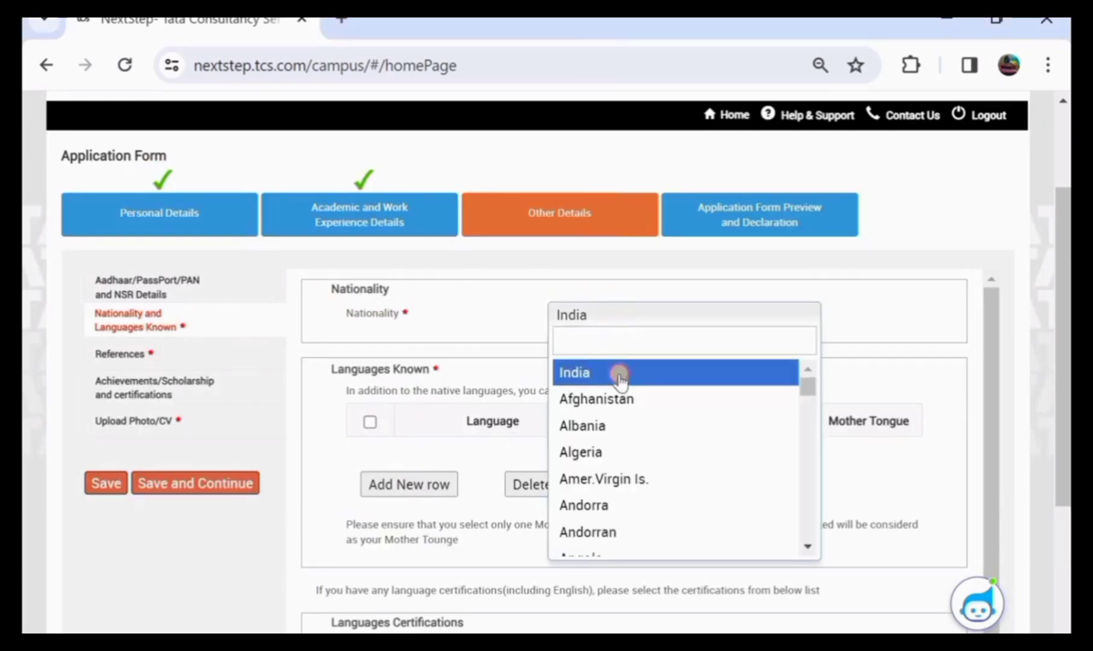
left_click(619, 374)
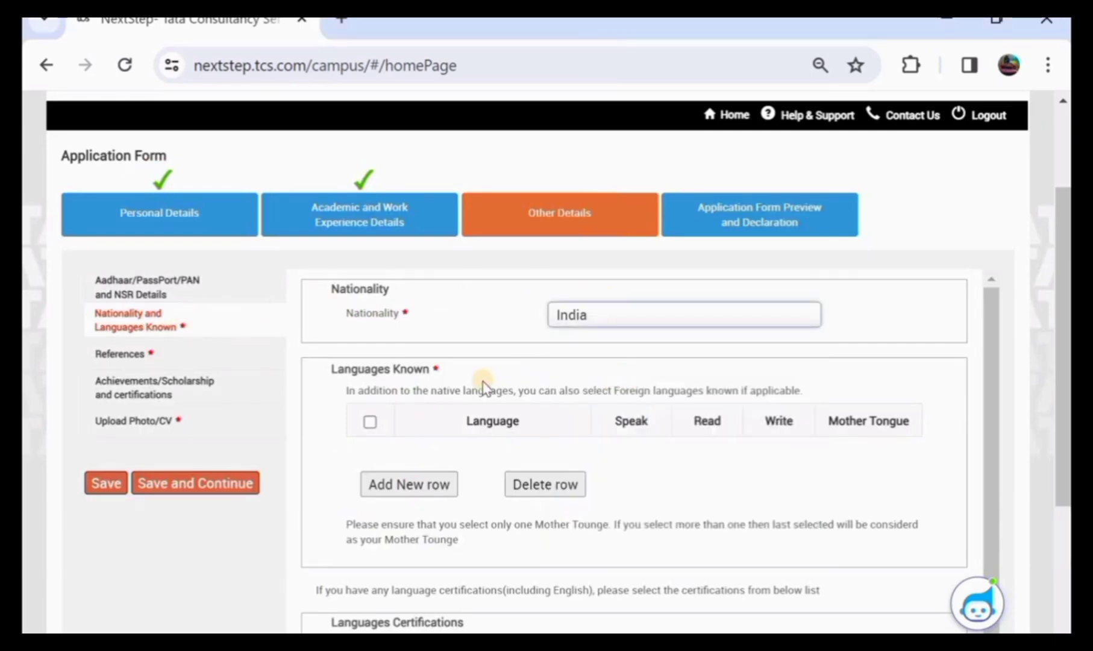
left_click(370, 421)
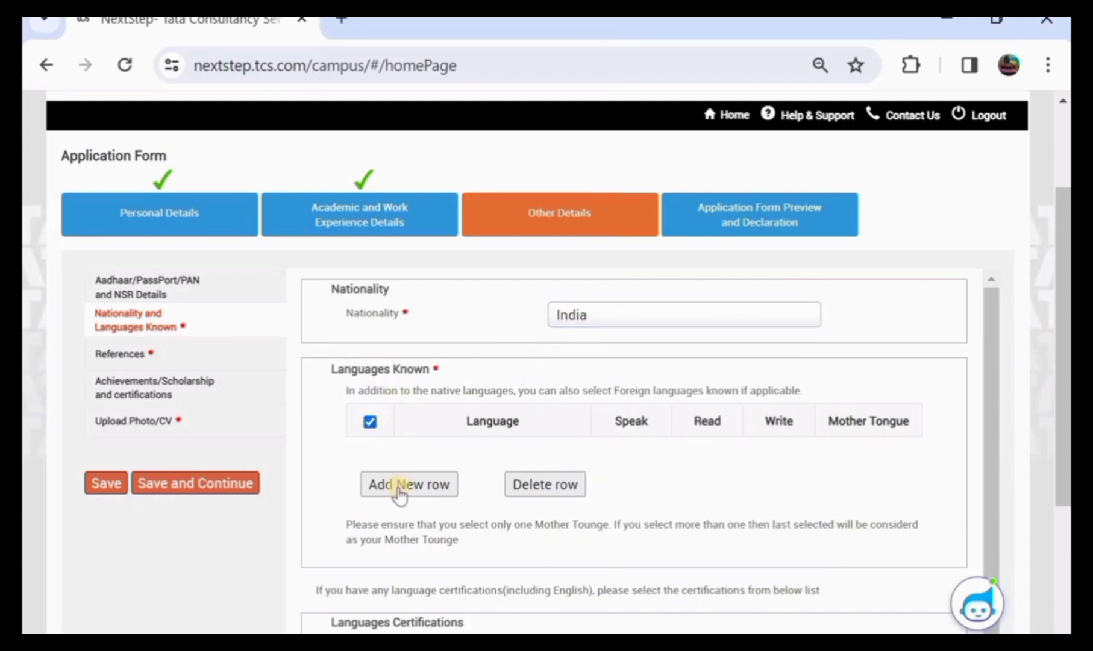
left_click(401, 487)
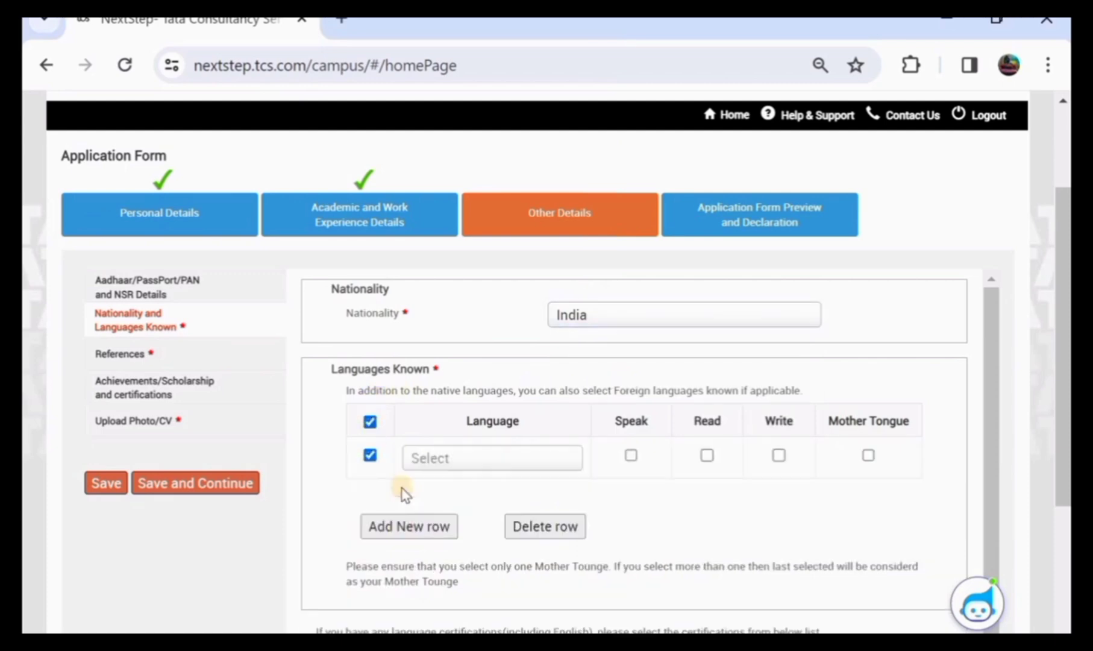
left_click(474, 466)
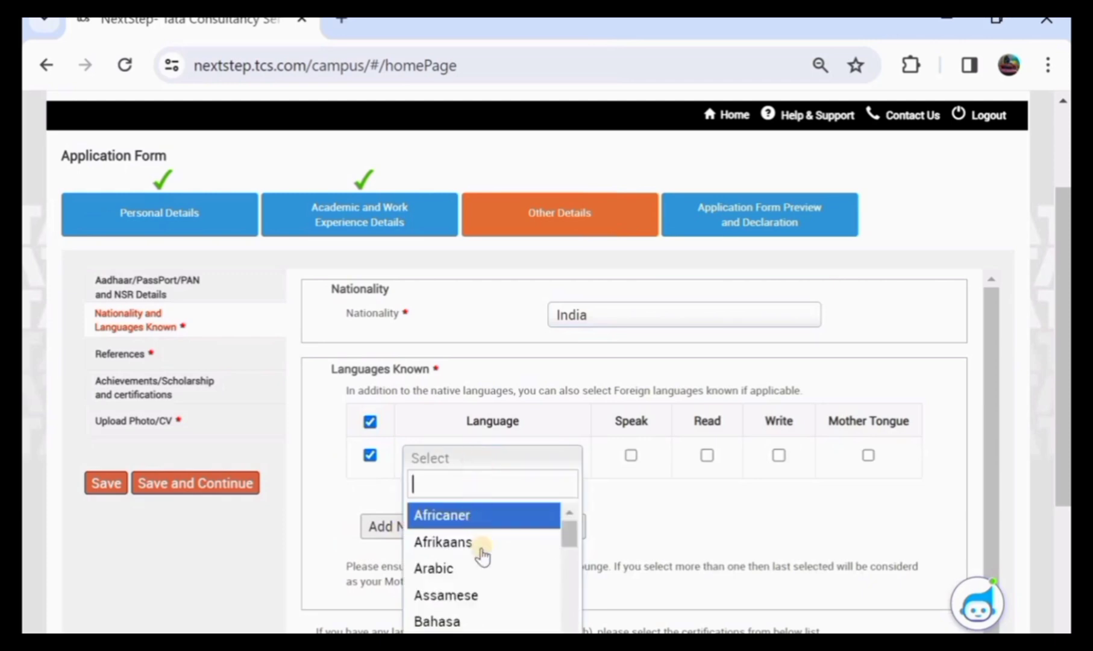
scroll(481, 555, "down", 15)
scroll(480, 555, "down", 3)
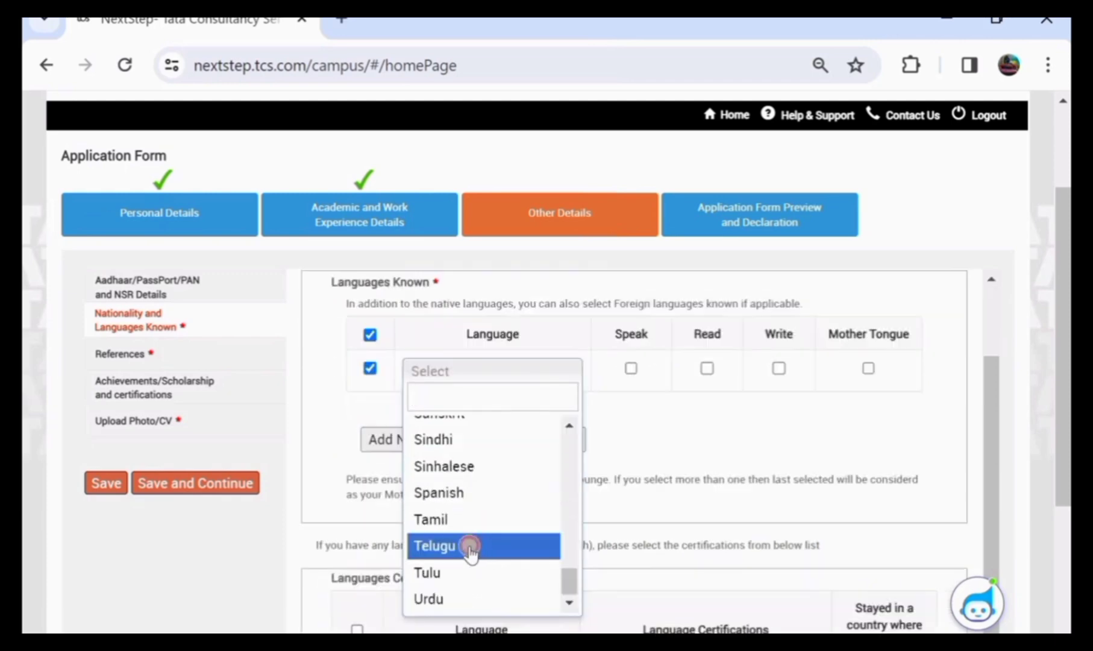
left_click(469, 548)
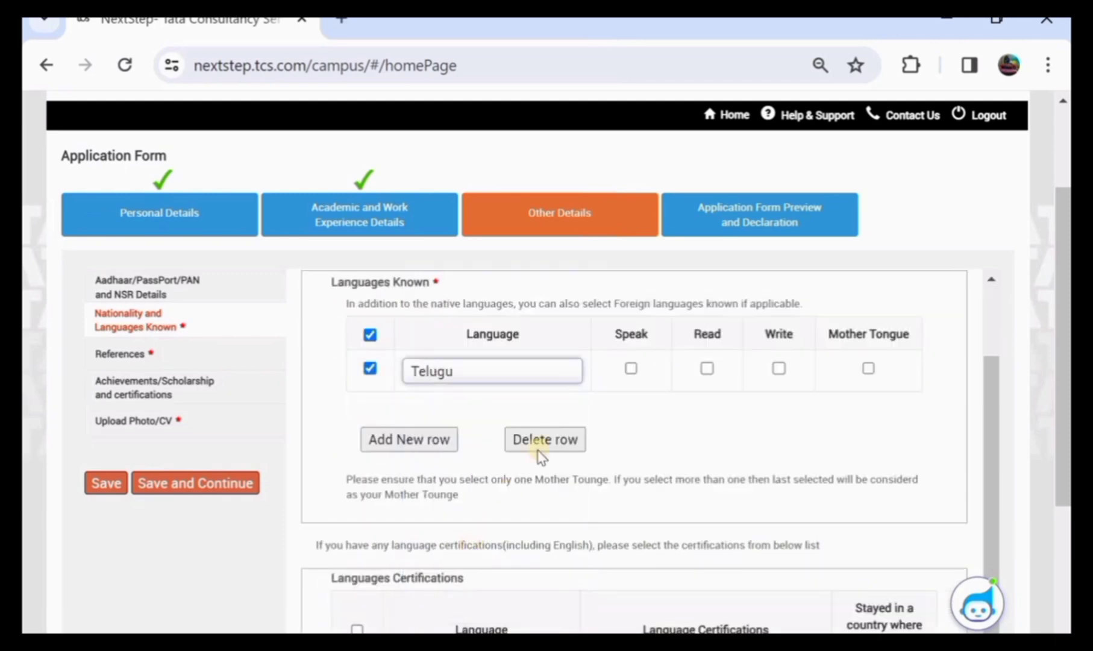
Tick Speak, Read, Write and Mother Tongue for Telugu, then save and continue
left_click(631, 368)
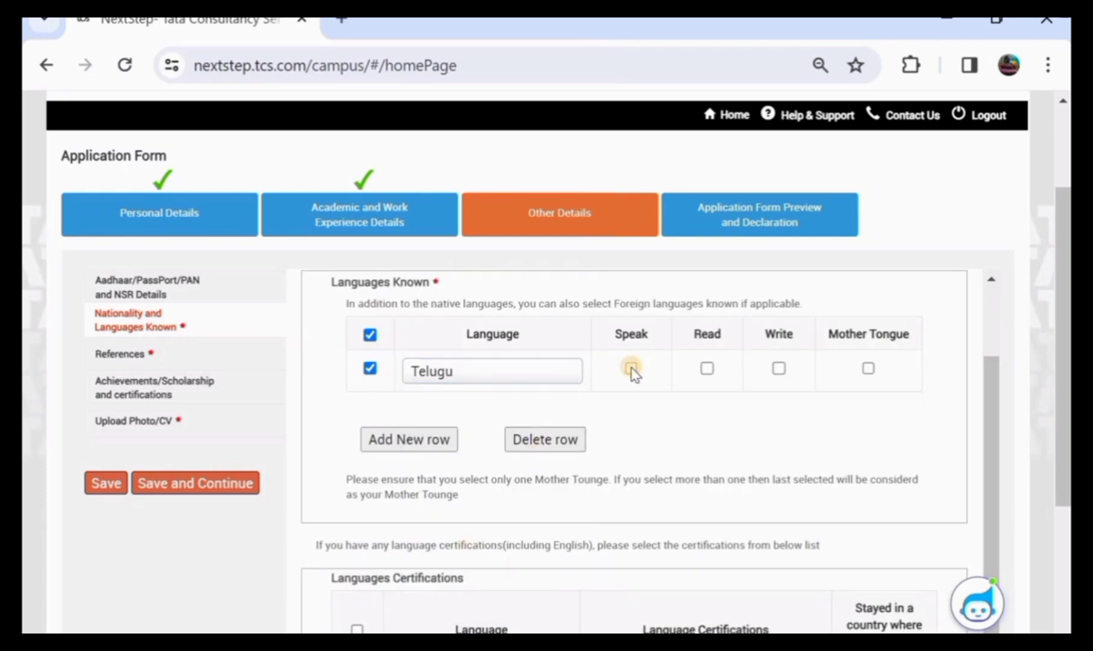
left_click(708, 368)
left_click(783, 369)
left_click(868, 368)
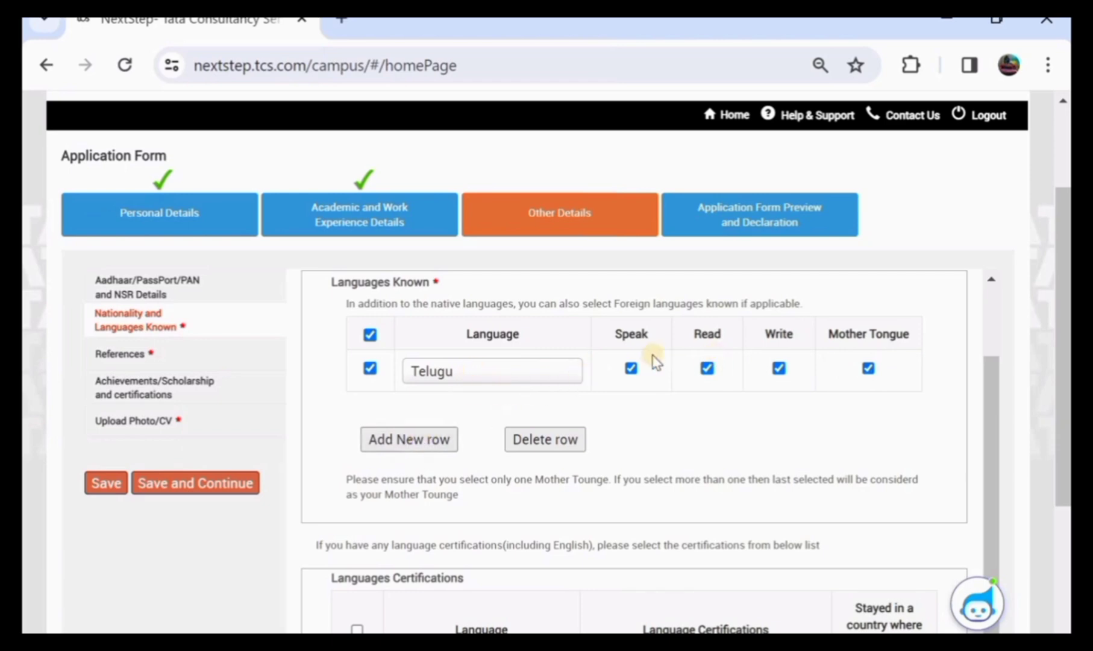
left_click(707, 369)
left_click(707, 368)
scroll(657, 388, "down", 3)
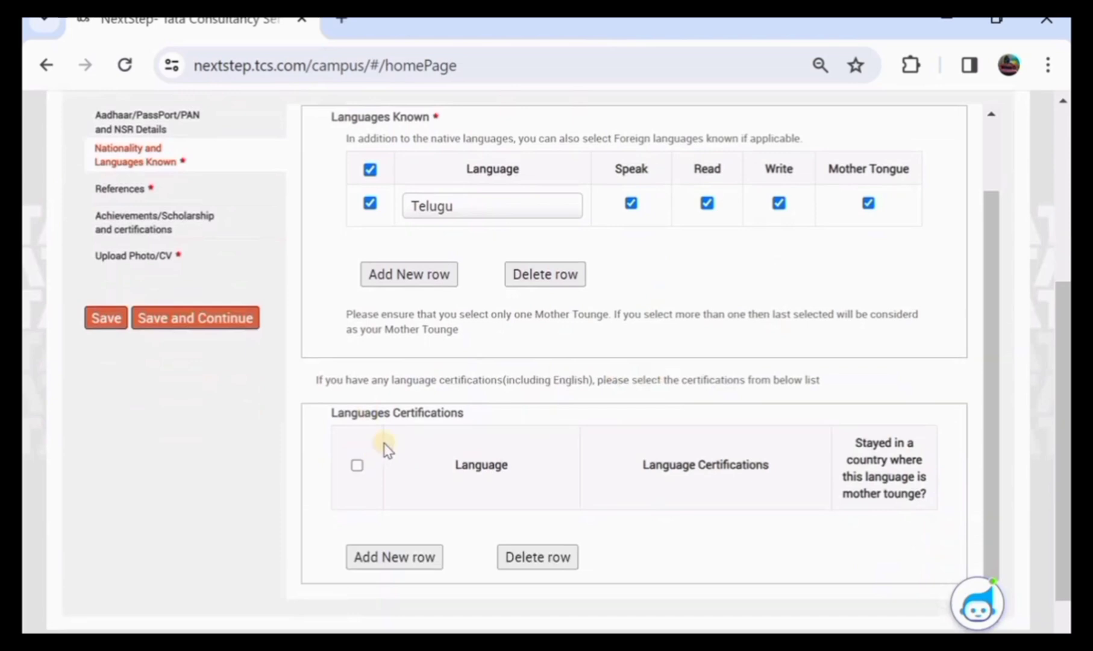
left_click(99, 322)
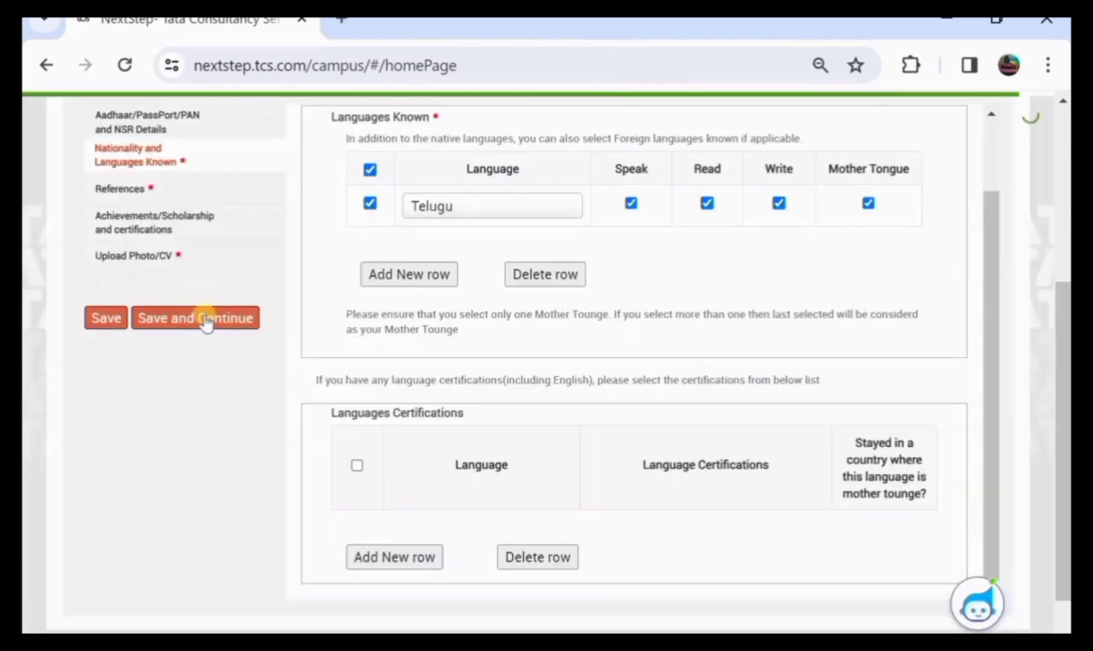
left_click(202, 324)
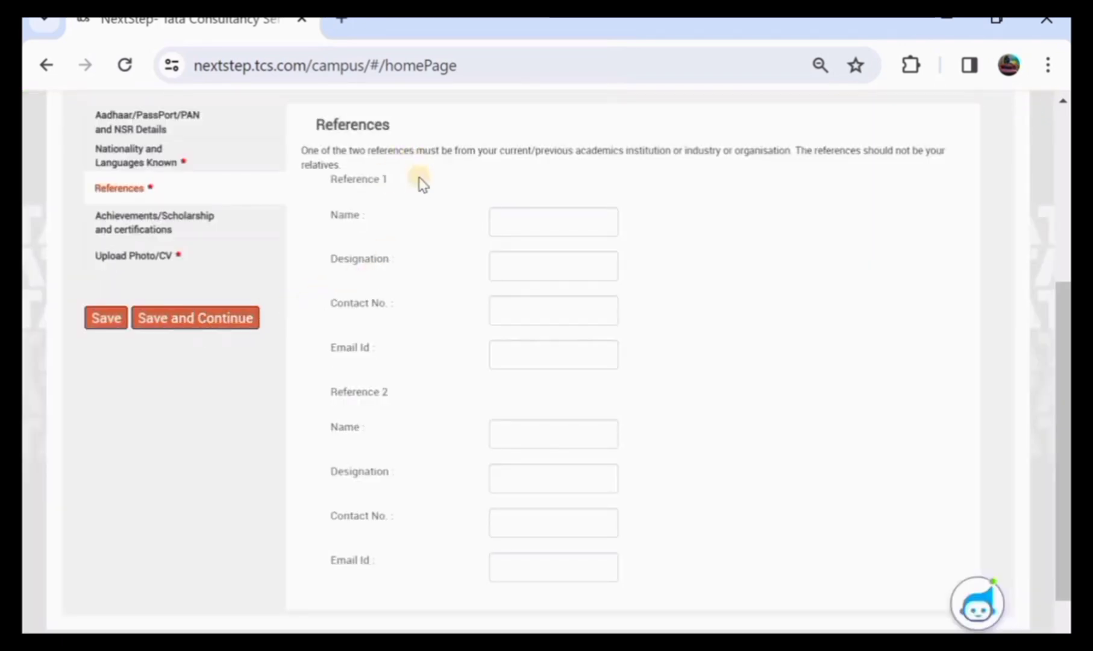
Skip the References fields blank, save, and start the achievements entry as NA
scroll(422, 184, "down", 1)
scroll(422, 183, "up", 3)
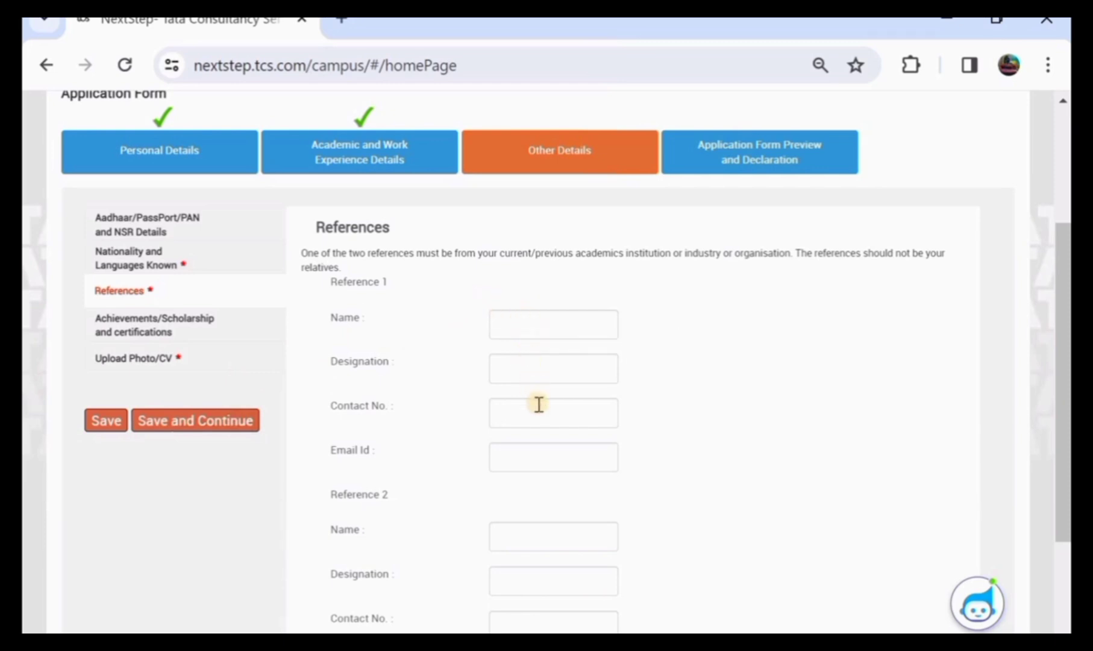
scroll(539, 405, "down", 1)
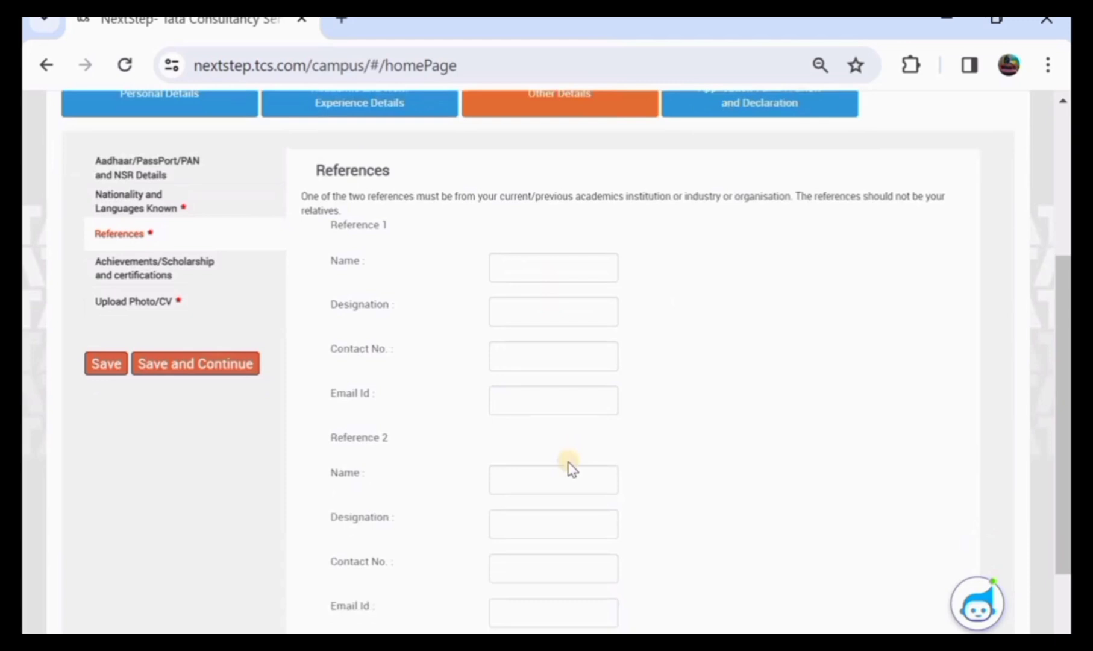
scroll(570, 469, "down", 1)
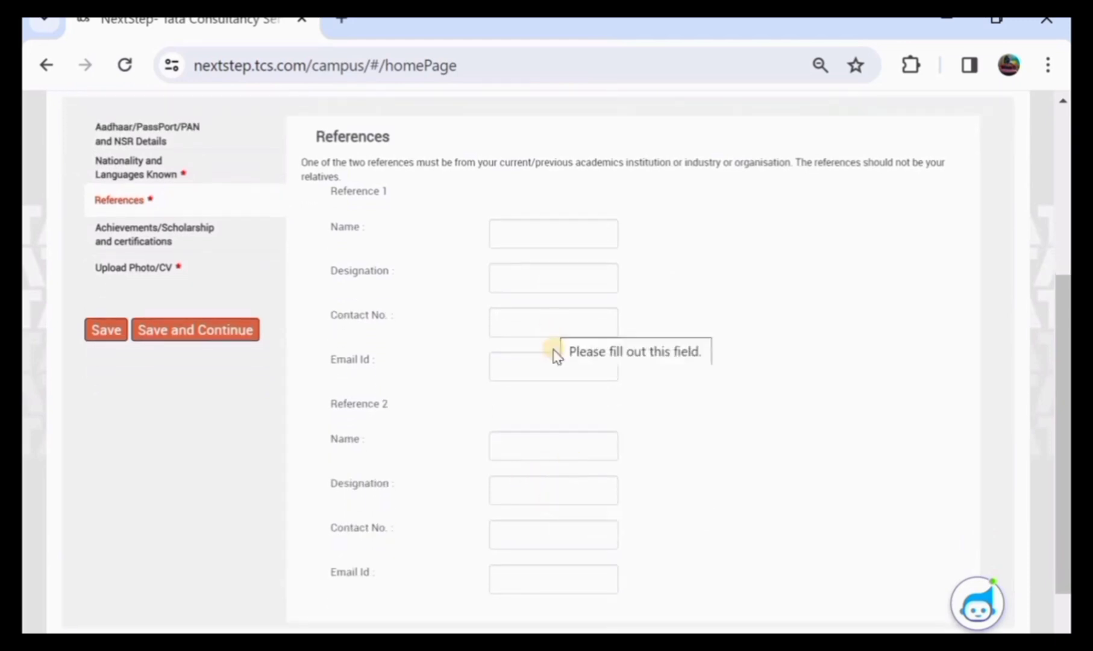
left_click(100, 340)
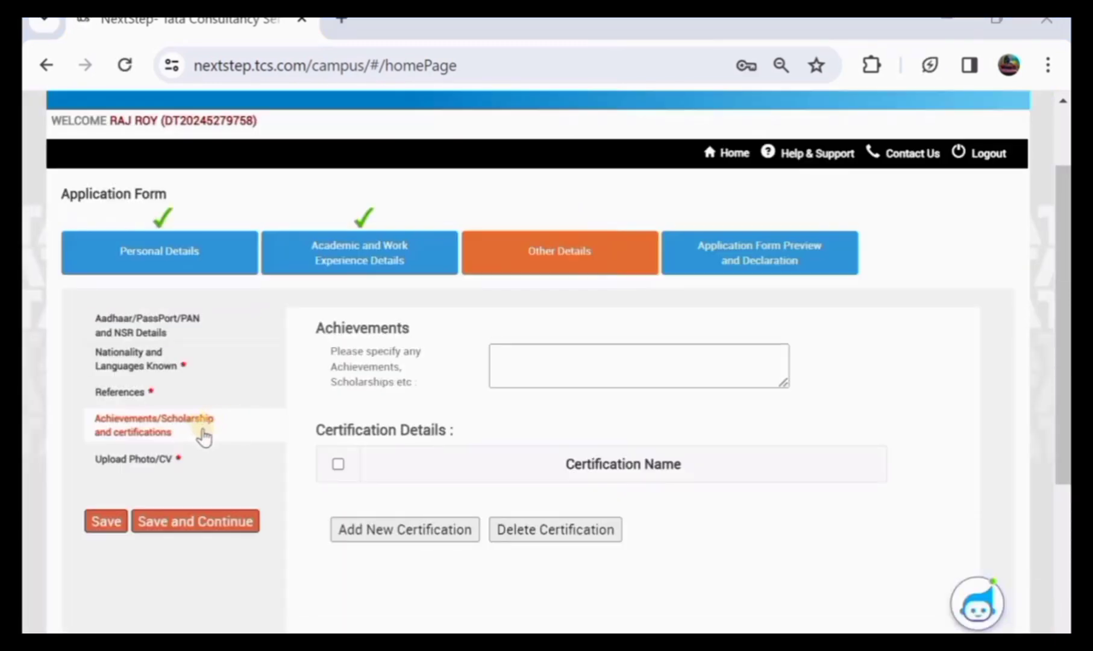
left_click(529, 366)
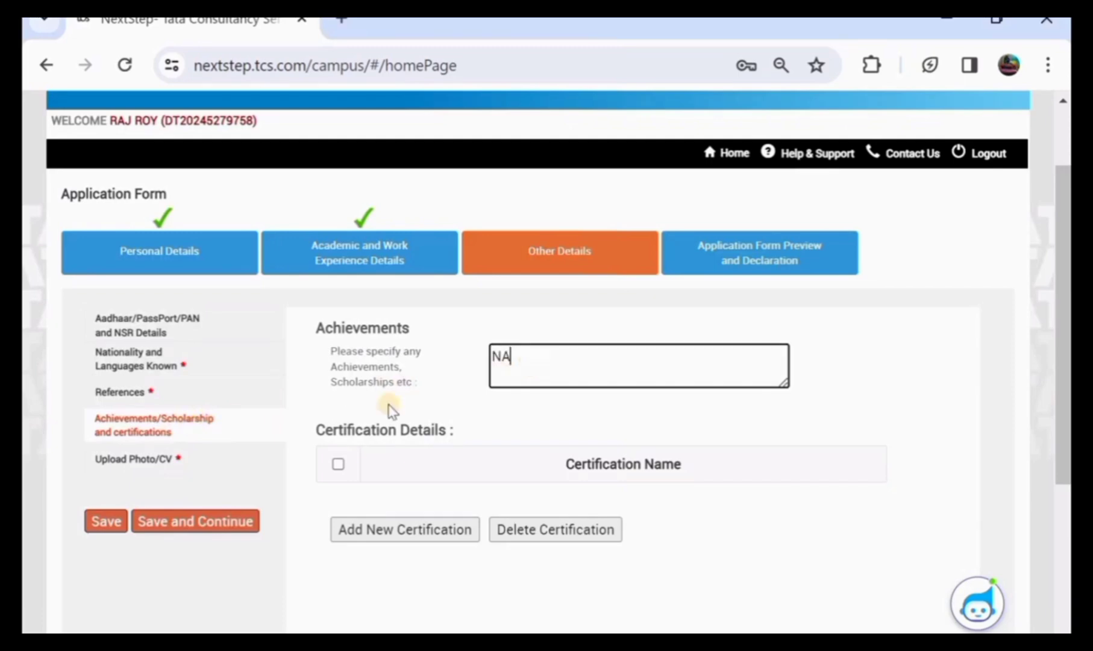
Save the NA achievements entry, continue, then return to the Achievements section
left_click(113, 521)
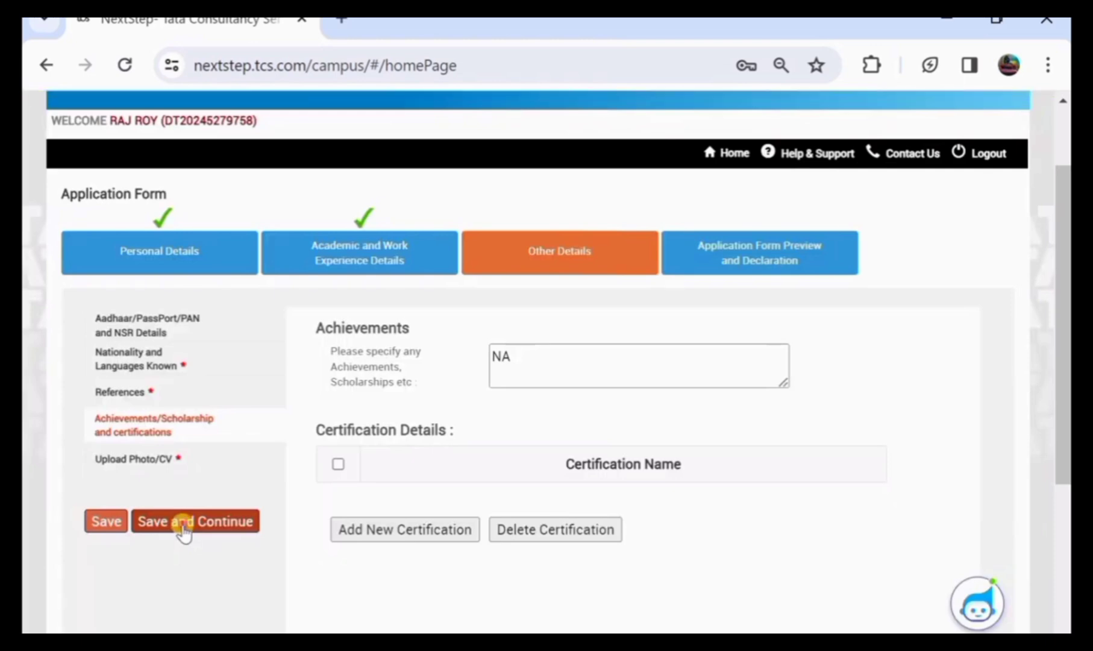
left_click(176, 528)
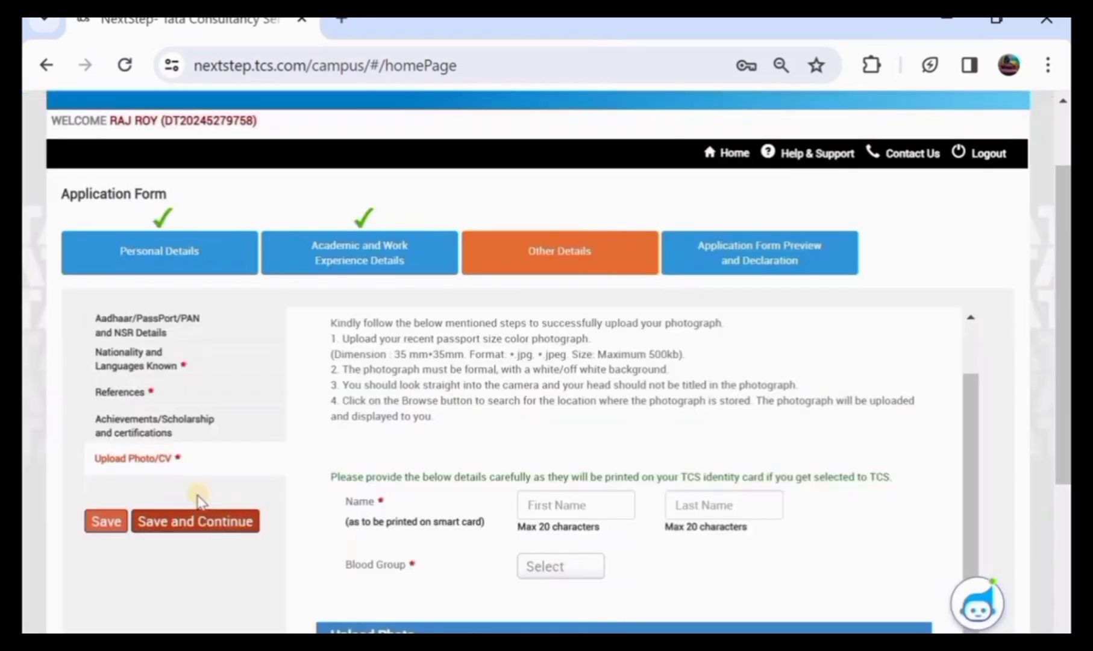
left_click(219, 428)
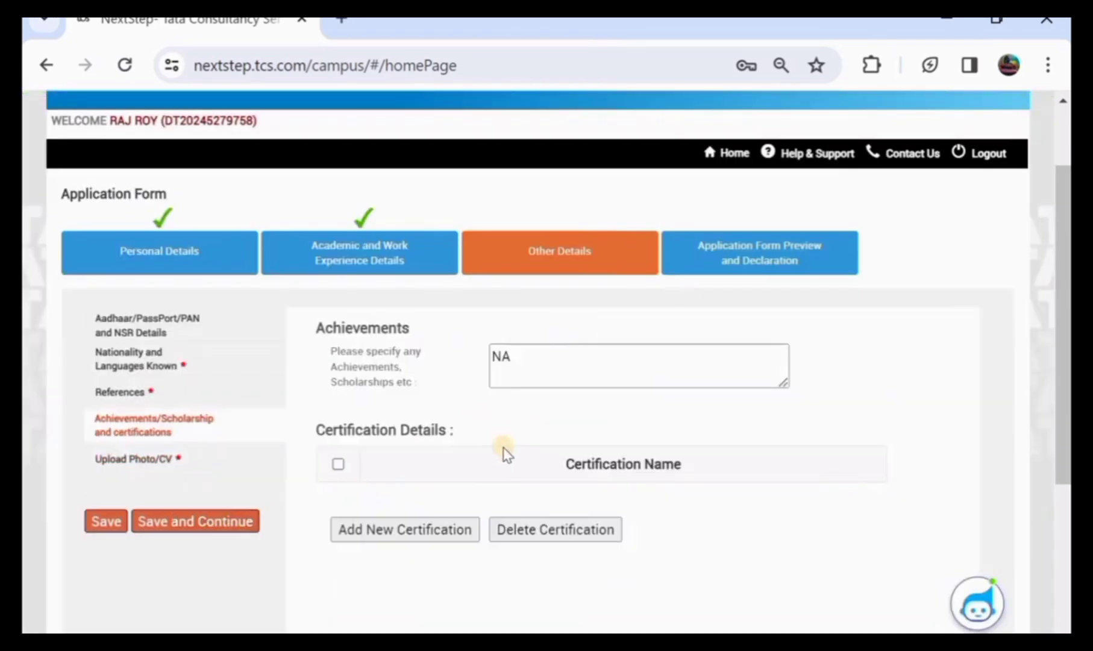
Continue to the photo and CV section and enter the applicant's first and last name for the ID card
left_click(191, 521)
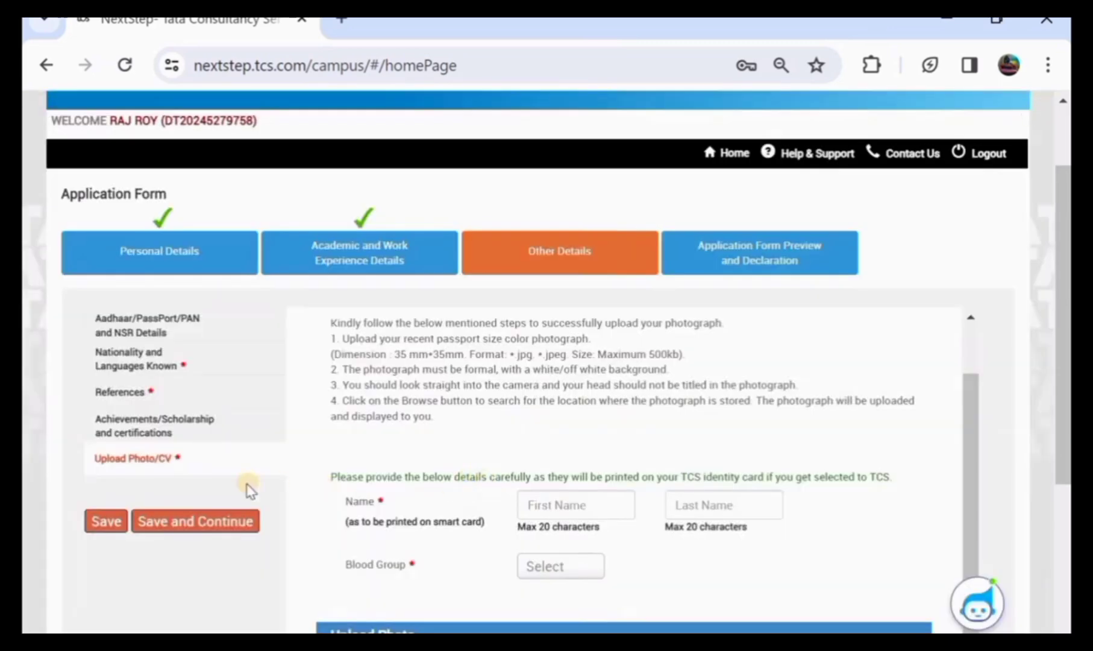
scroll(459, 476, "down", 1)
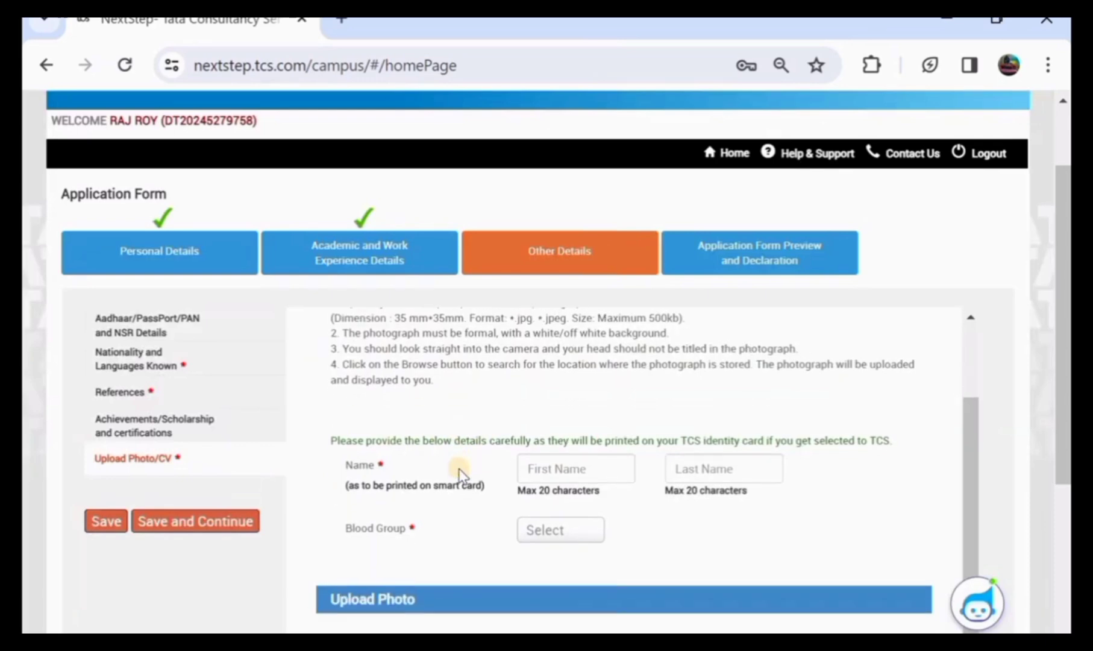
left_click(563, 466)
left_click(538, 468)
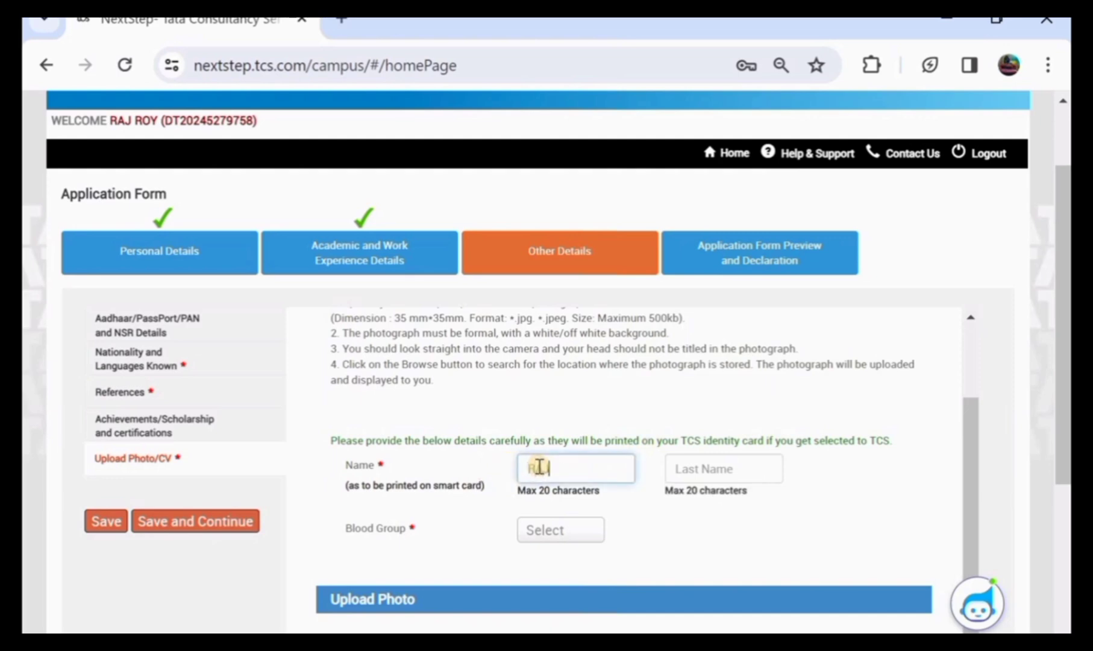
left_click(687, 468)
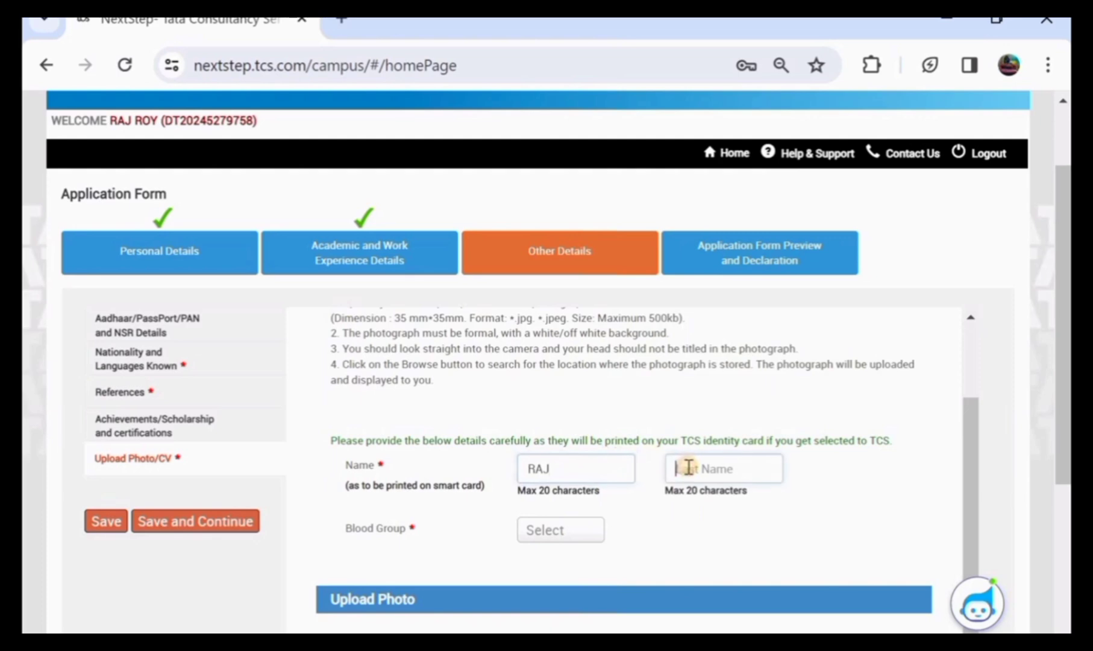
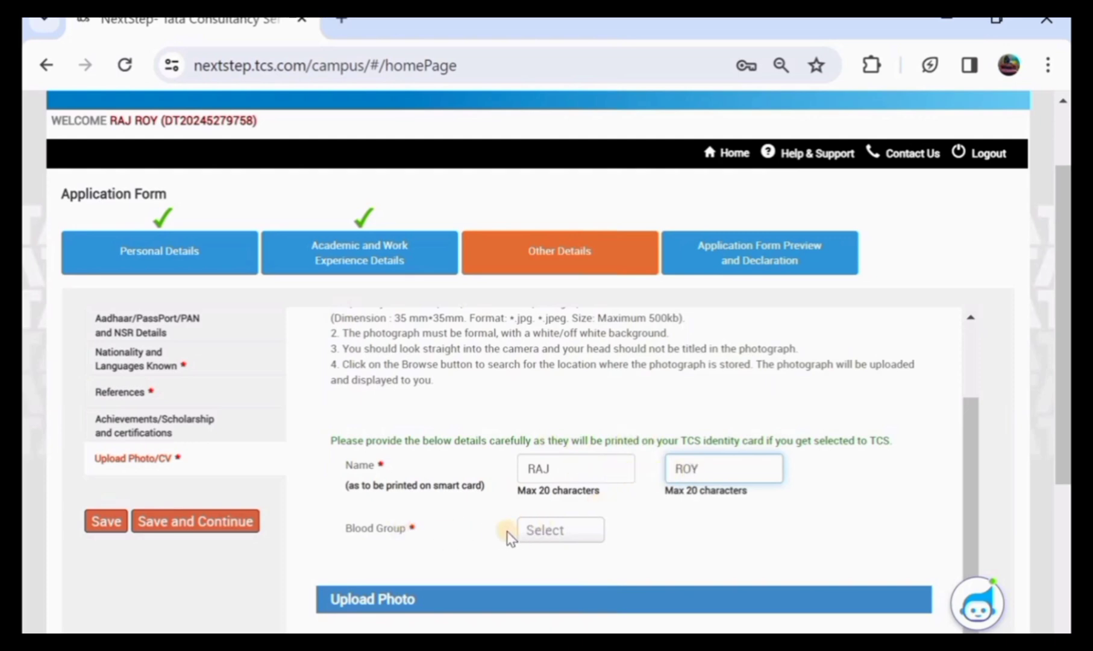
Set the Blood Group to AB+
left_click(529, 538)
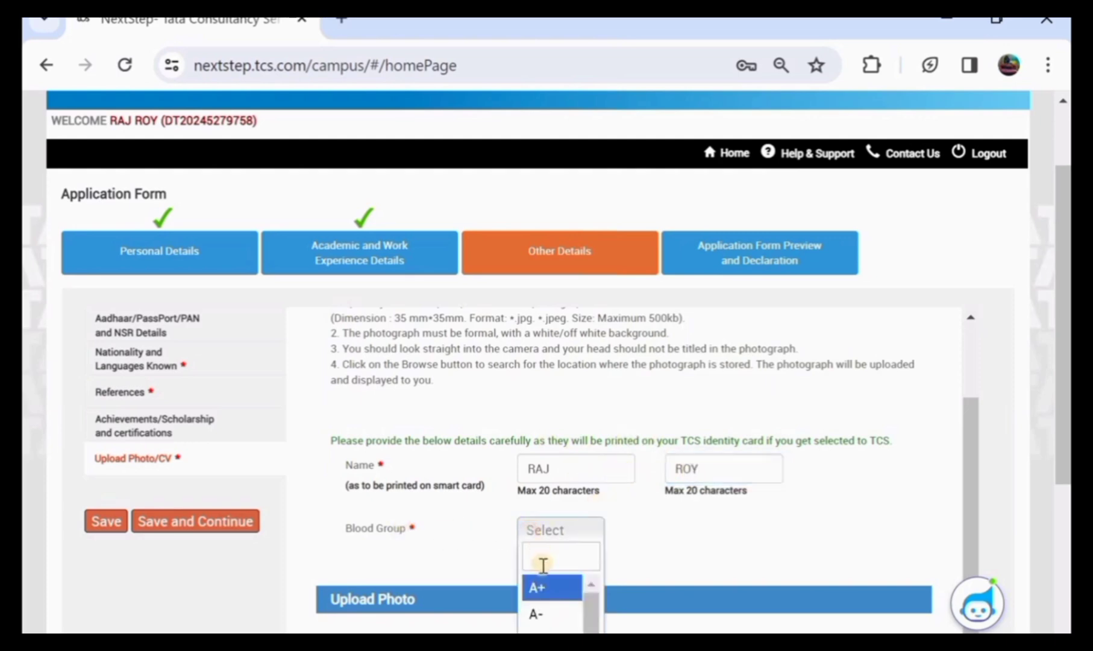
scroll(542, 570, "down", 1)
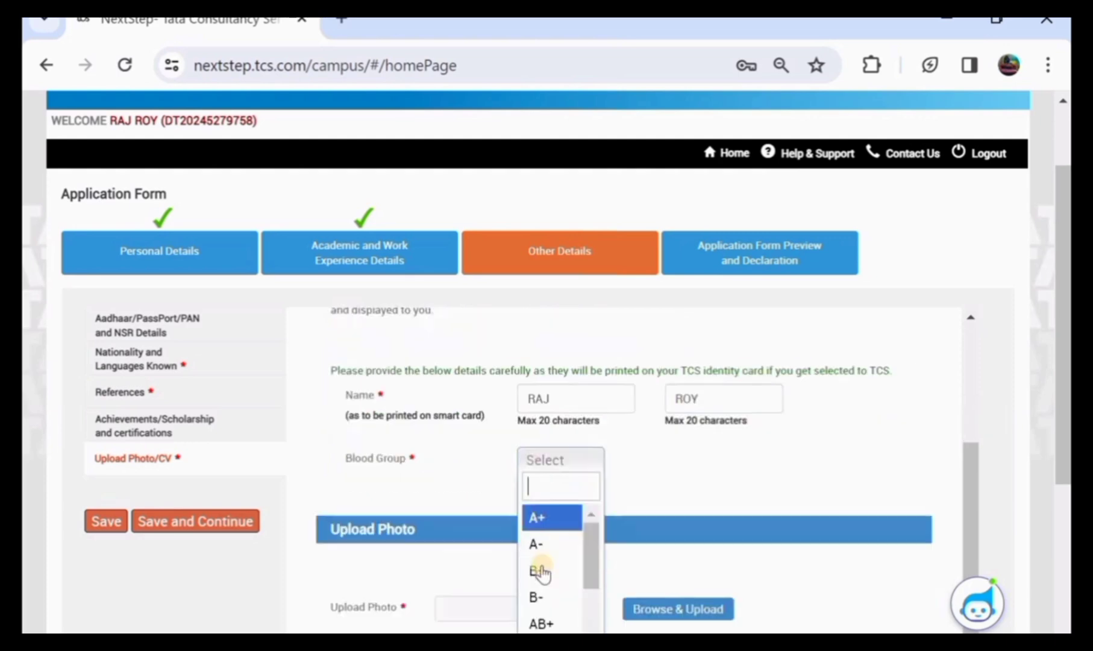
left_click(547, 617)
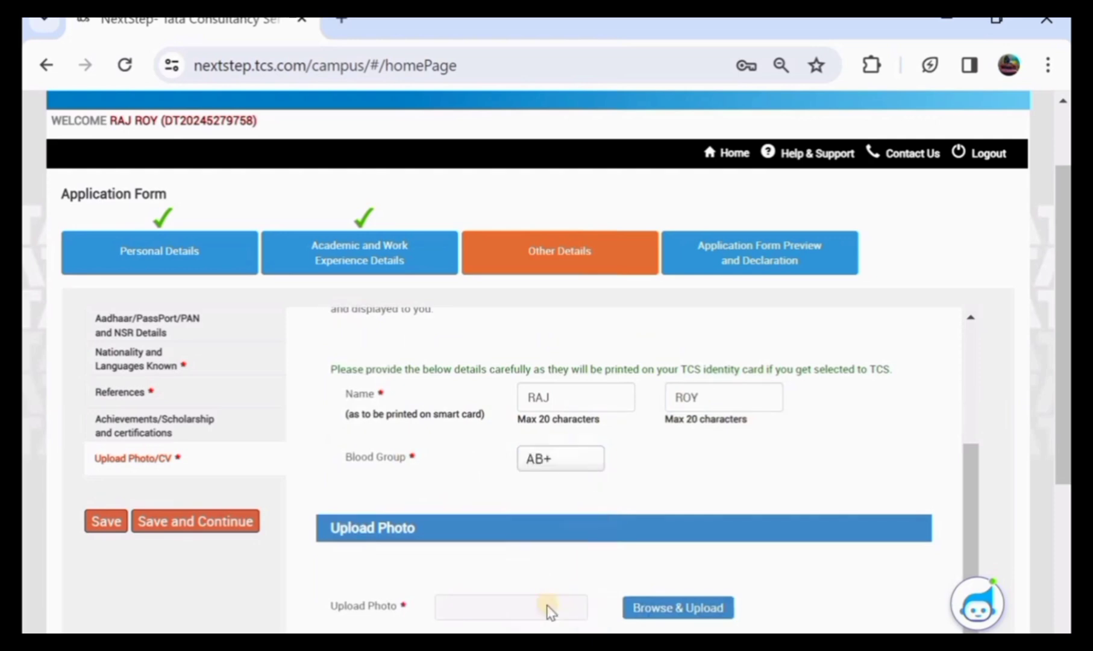
scroll(542, 497, "down", 1)
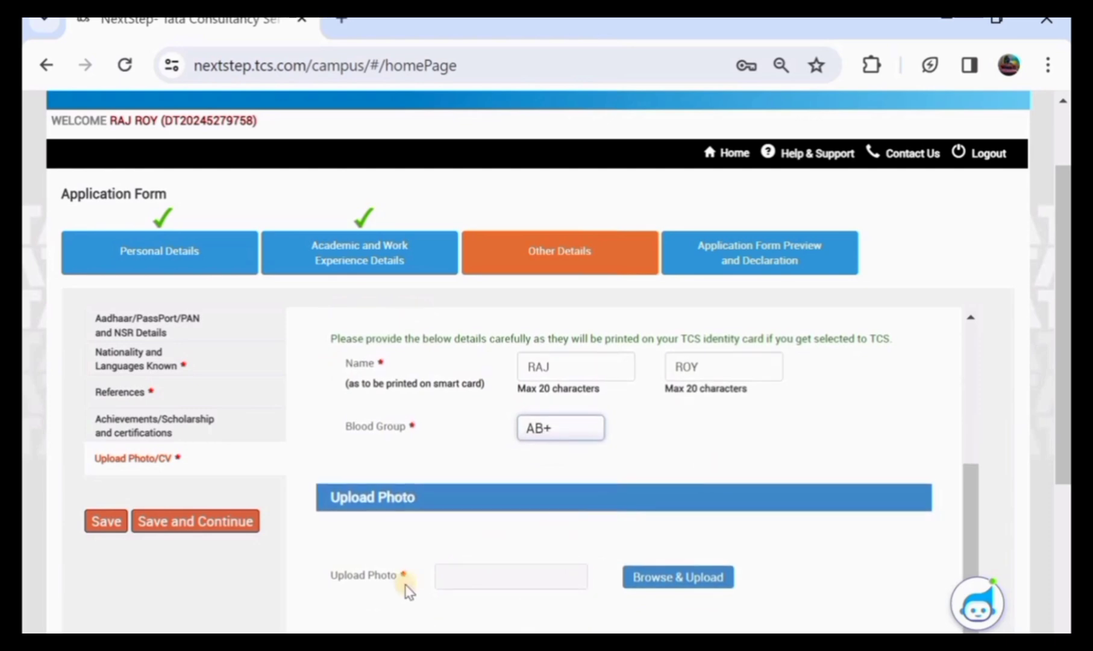
Upload the passport photo alongside the IDBI.pdf CV, save, and continue to the declaration step
left_click(665, 587)
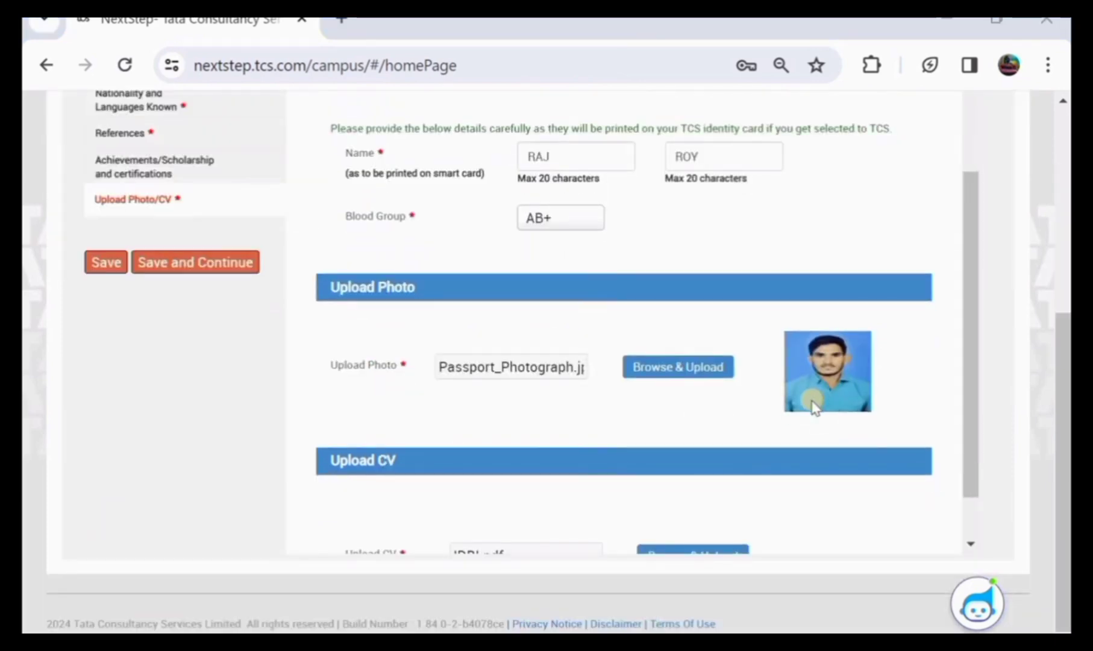
scroll(812, 402, "down", 1)
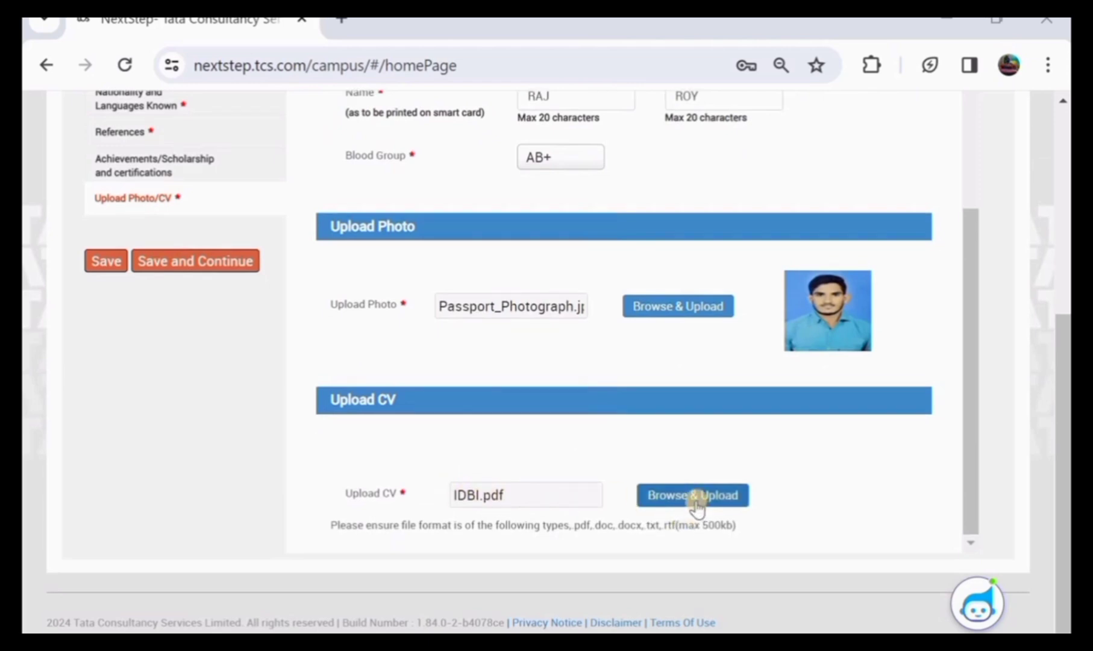
scroll(629, 479, "up", 1)
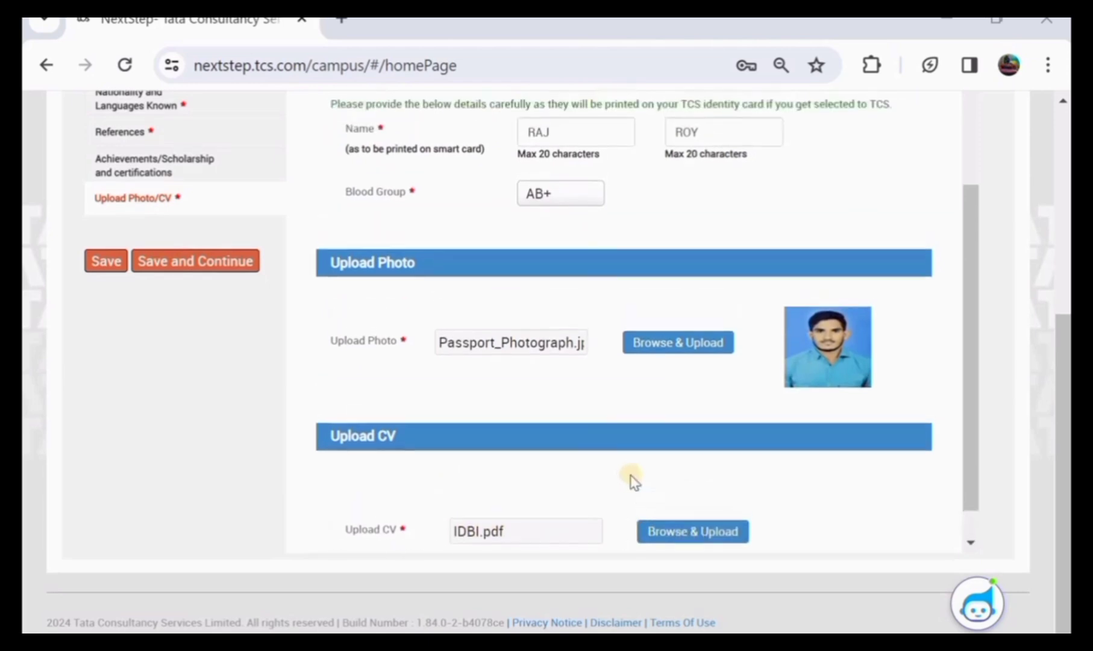
left_click(106, 262)
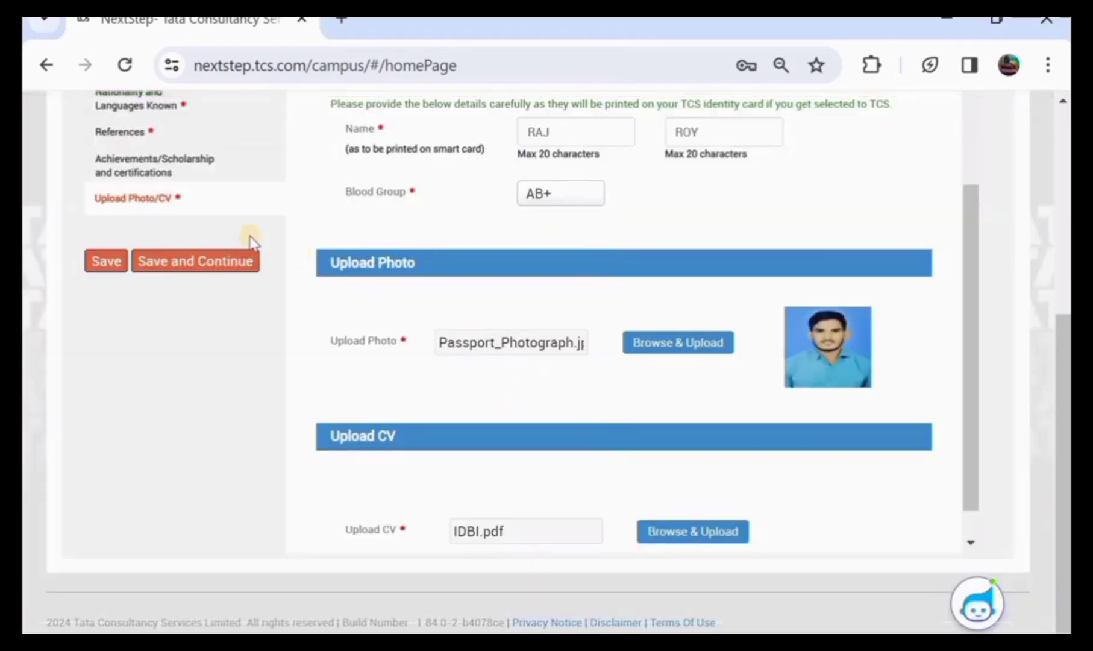
left_click(217, 260)
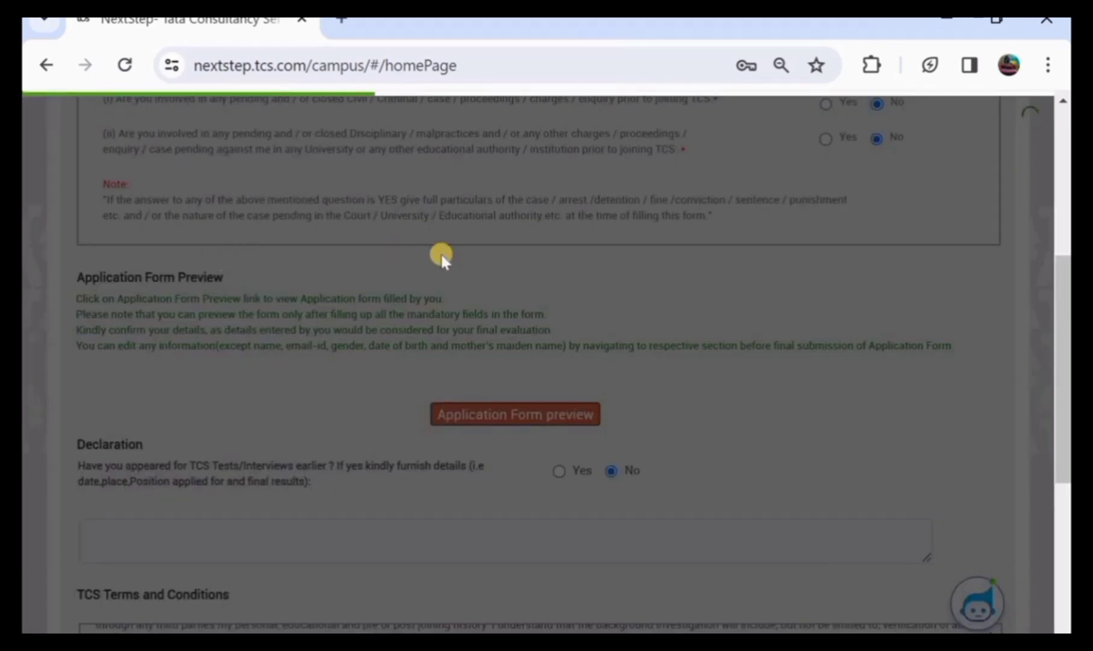
scroll(440, 252, "up", 4)
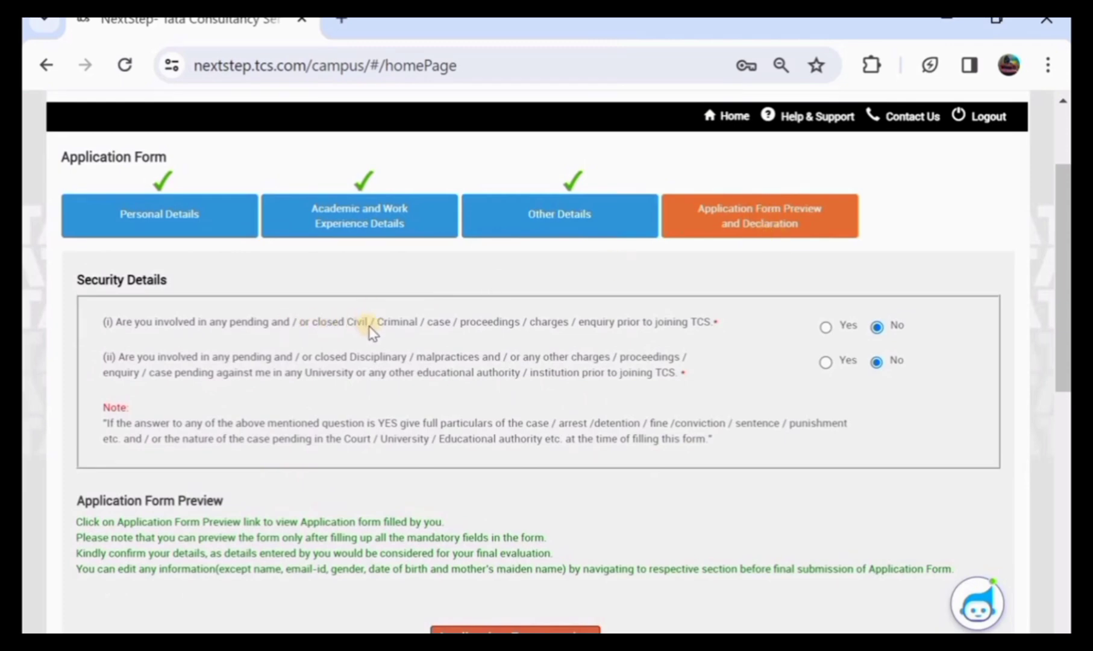
left_click(825, 328)
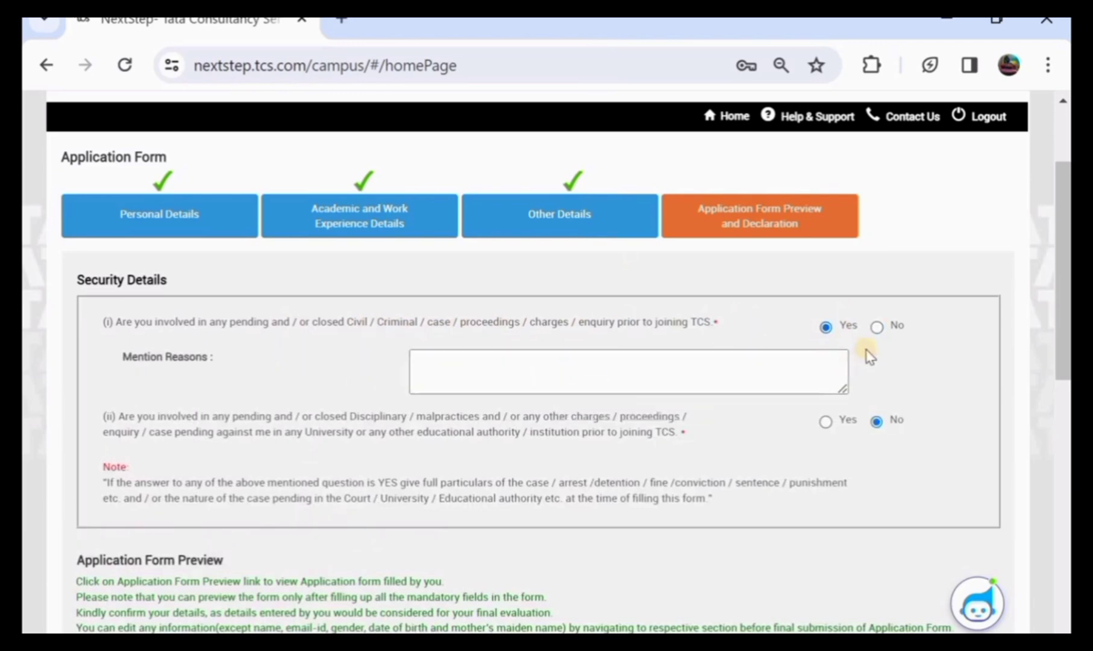
left_click(877, 328)
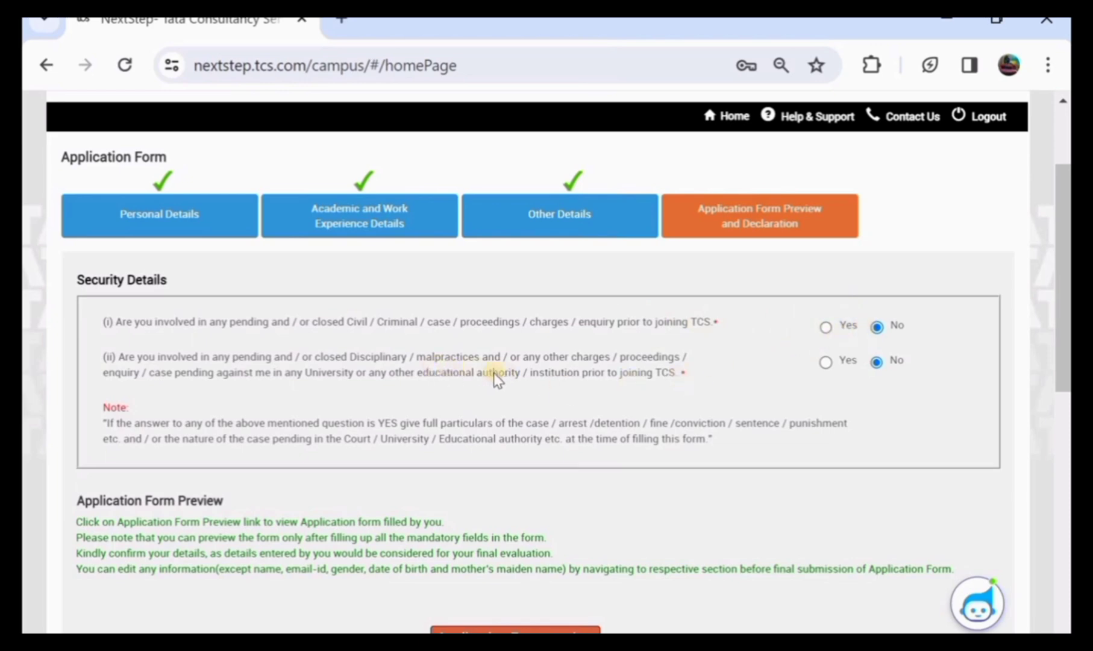
left_click(827, 362)
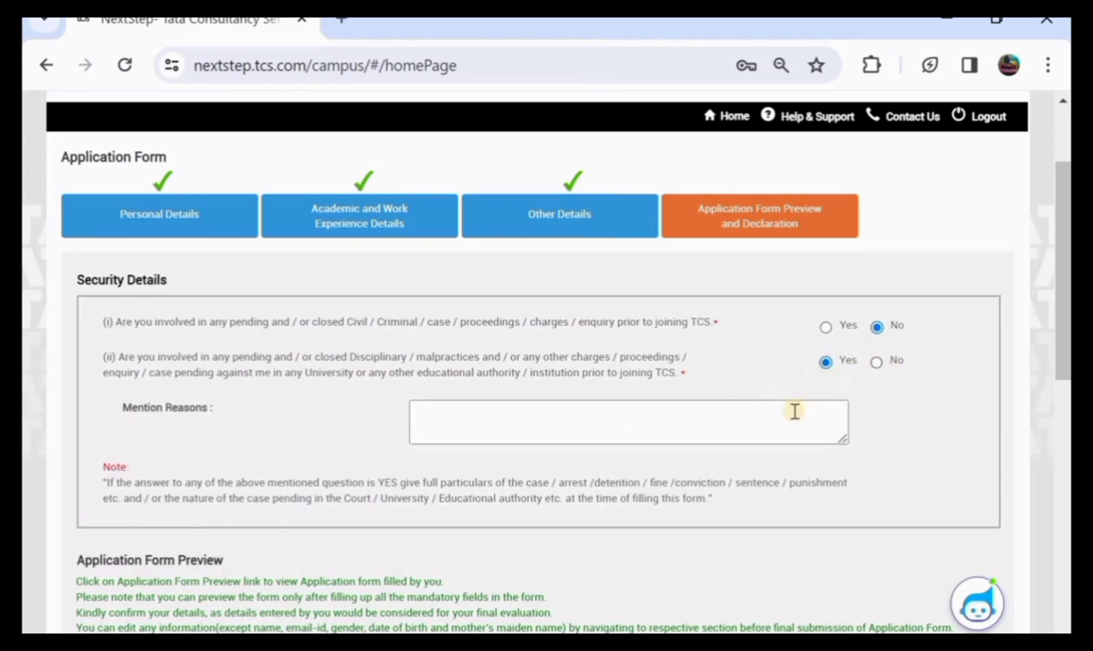
left_click(877, 362)
scroll(888, 350, "down", 3)
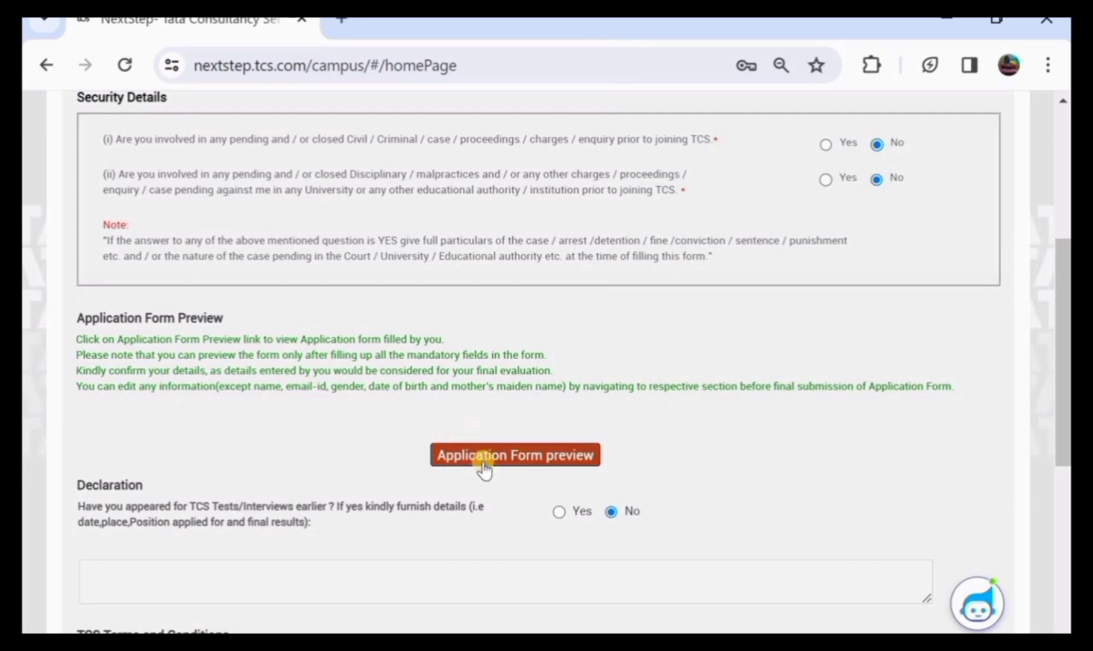
Download a PDF preview of the filled application form
scroll(483, 463, "down", 1)
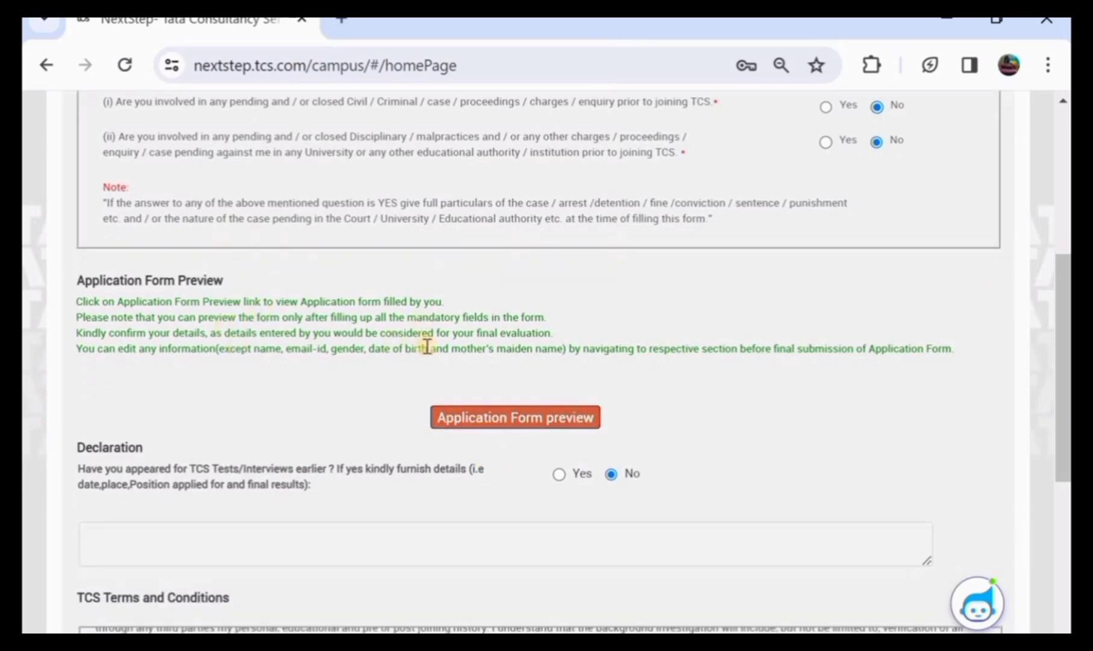
left_click(504, 418)
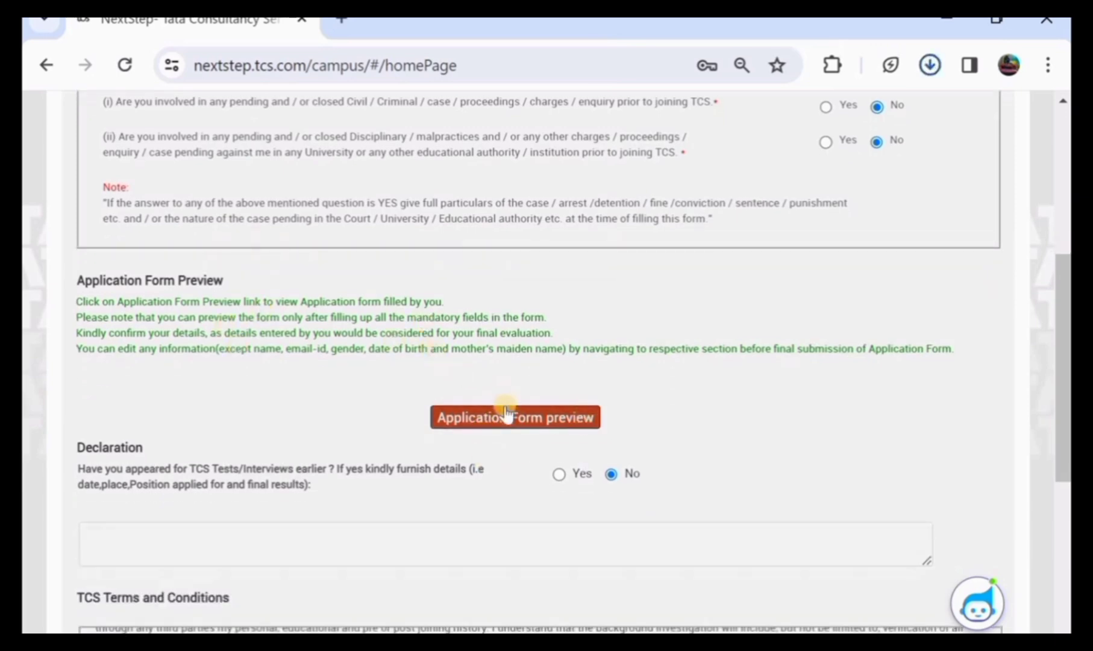
scroll(393, 338, "down", 2)
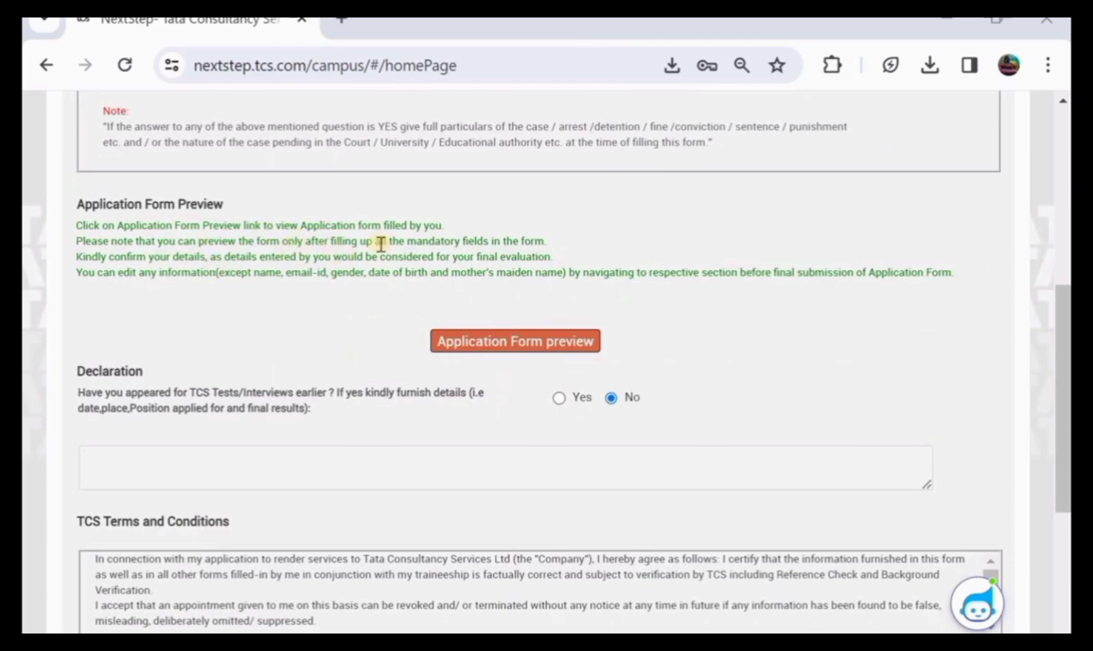
scroll(370, 244, "down", 2)
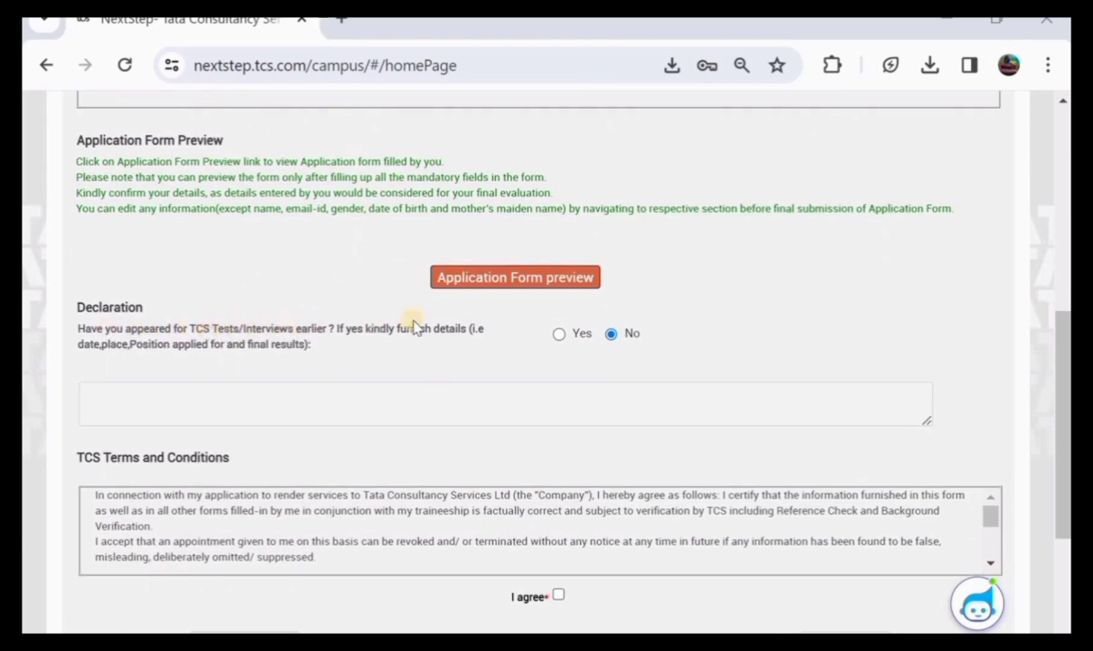
Answer No to having taken TCS tests before
left_click(556, 334)
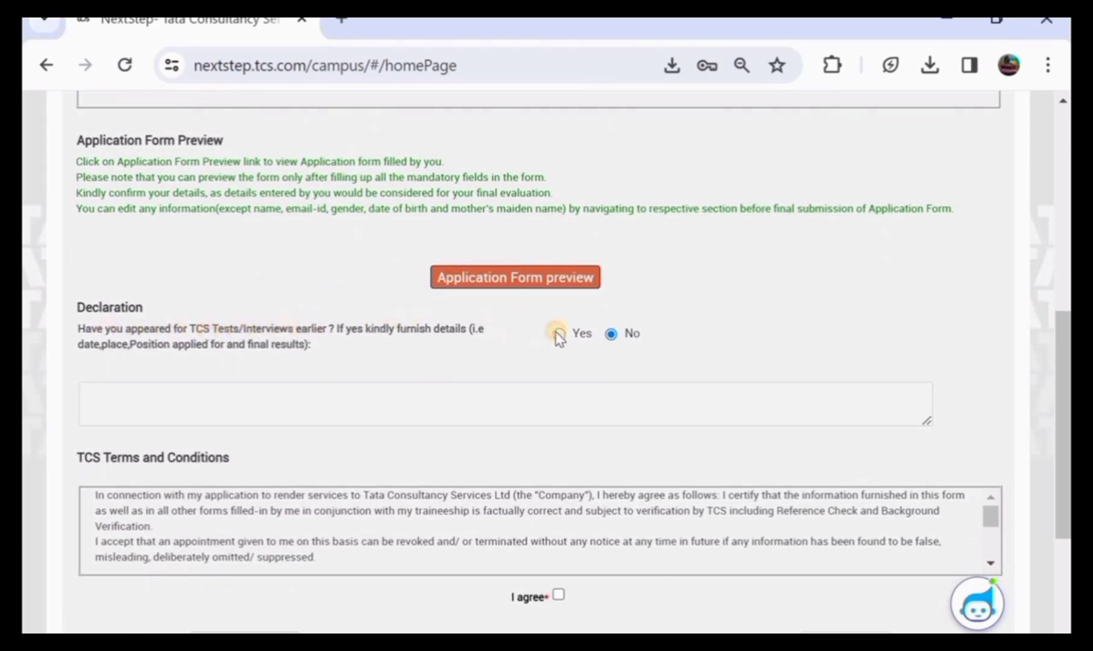
left_click(610, 334)
scroll(418, 388, "down", 1)
scroll(420, 385, "down", 2)
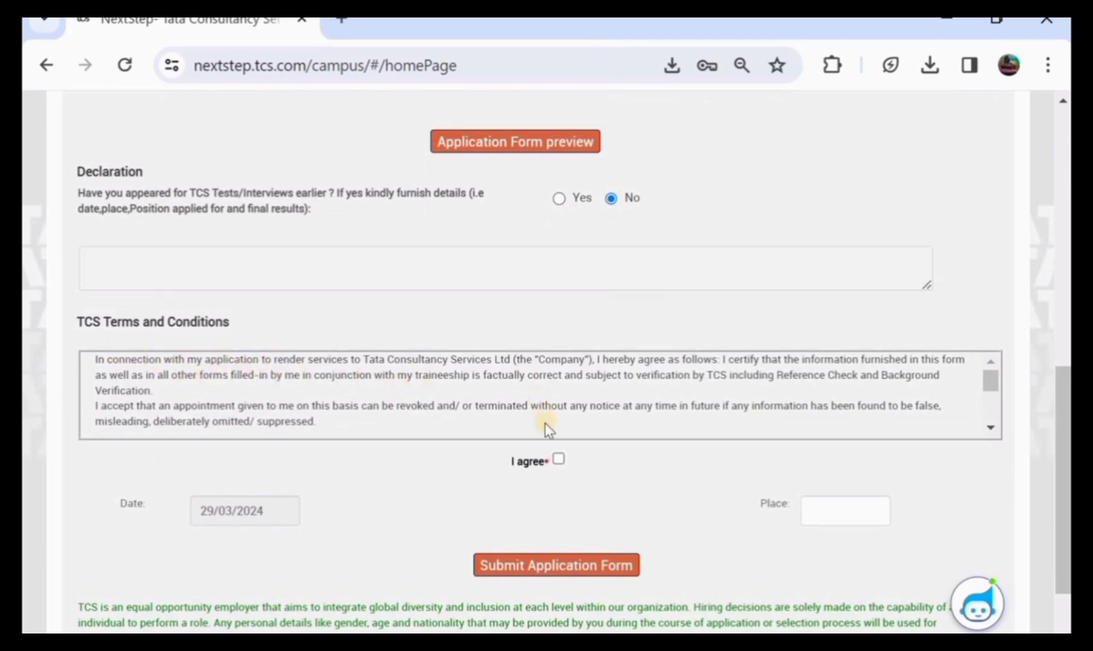
Agree to the TCS terms and conditions and enter the applicant's town in the Place field
left_click(559, 461)
scroll(720, 444, "down", 1)
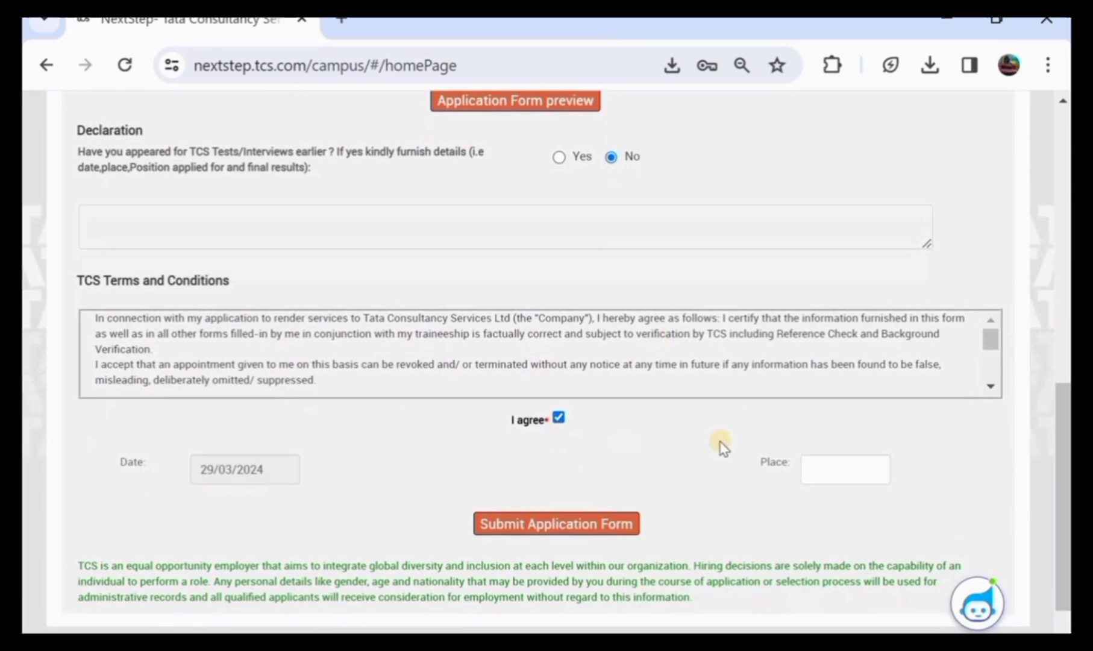
left_click(823, 470)
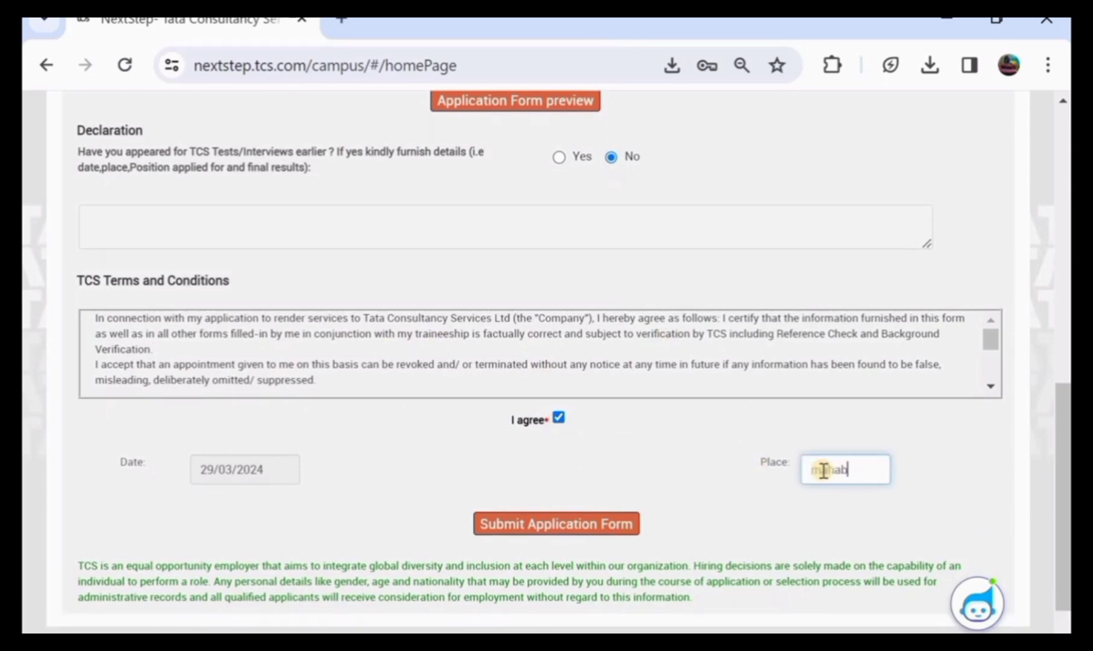
type("mahababada")
Submit the application form, download and open its PDF, then return to Home
left_click(531, 522)
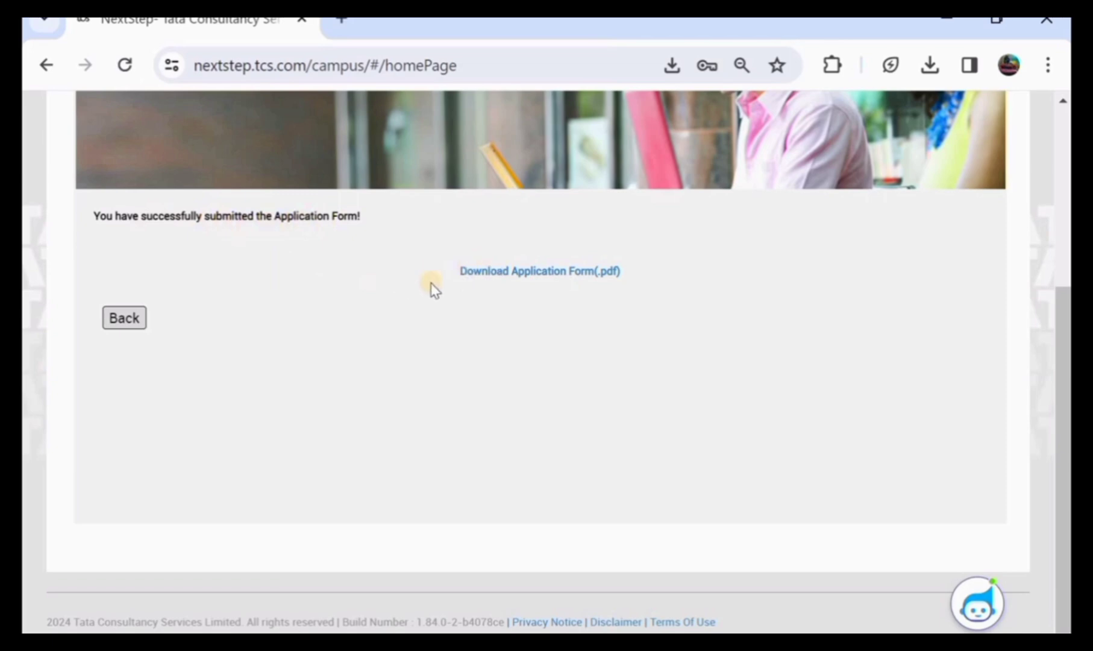
left_click(551, 272)
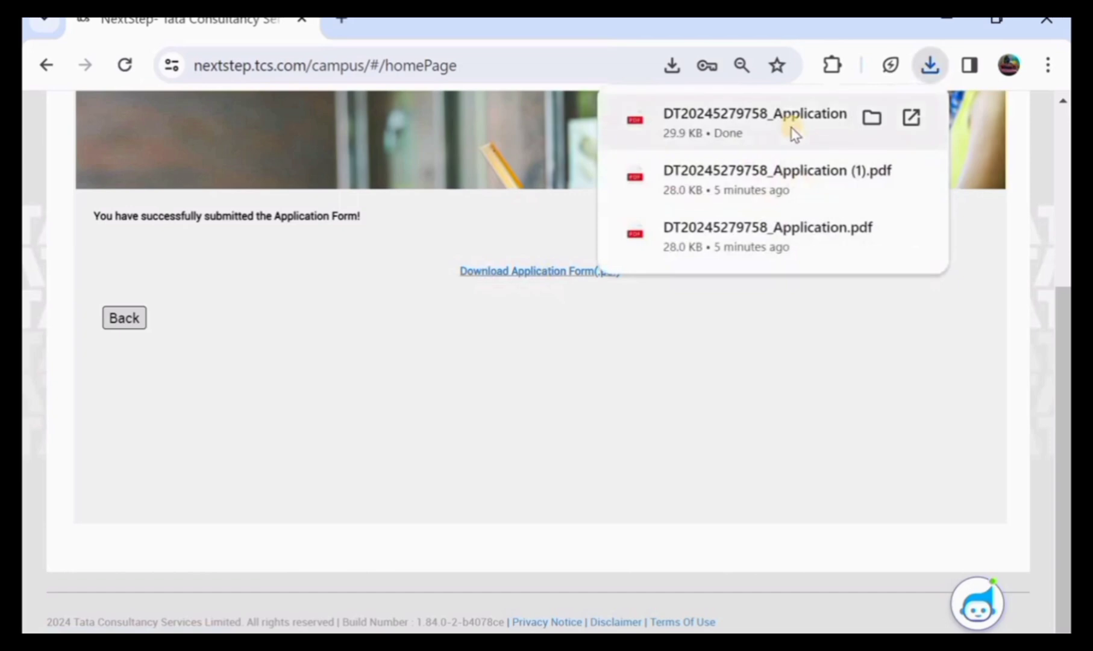
left_click(792, 129)
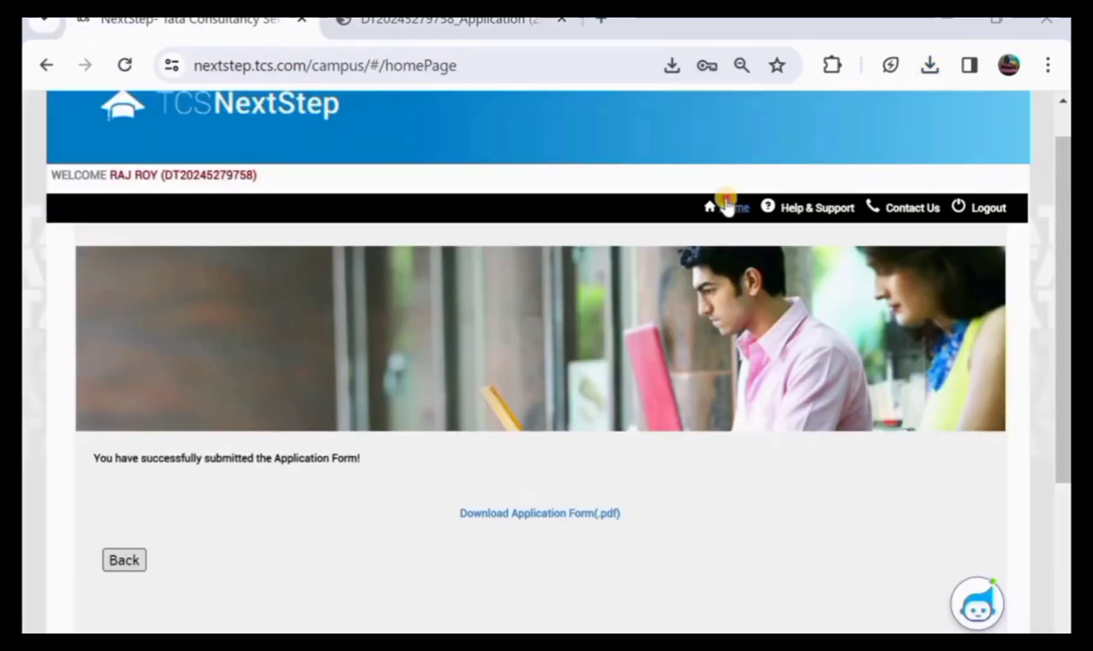
left_click(727, 206)
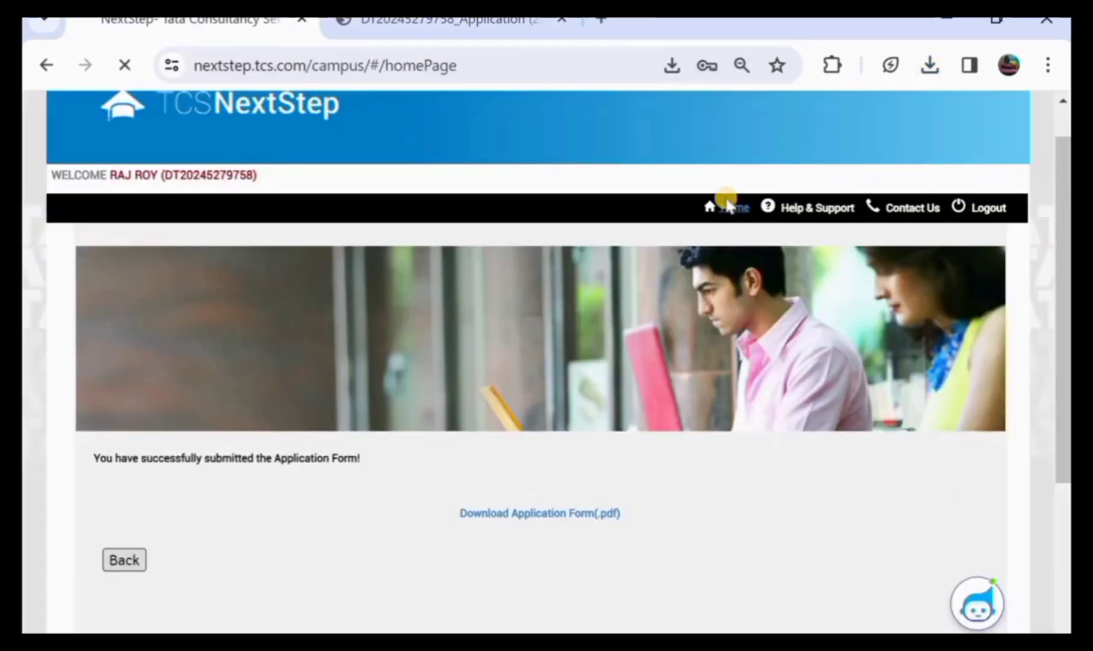
Load the portal home page and scroll through its welcome text and menu
left_click(149, 241)
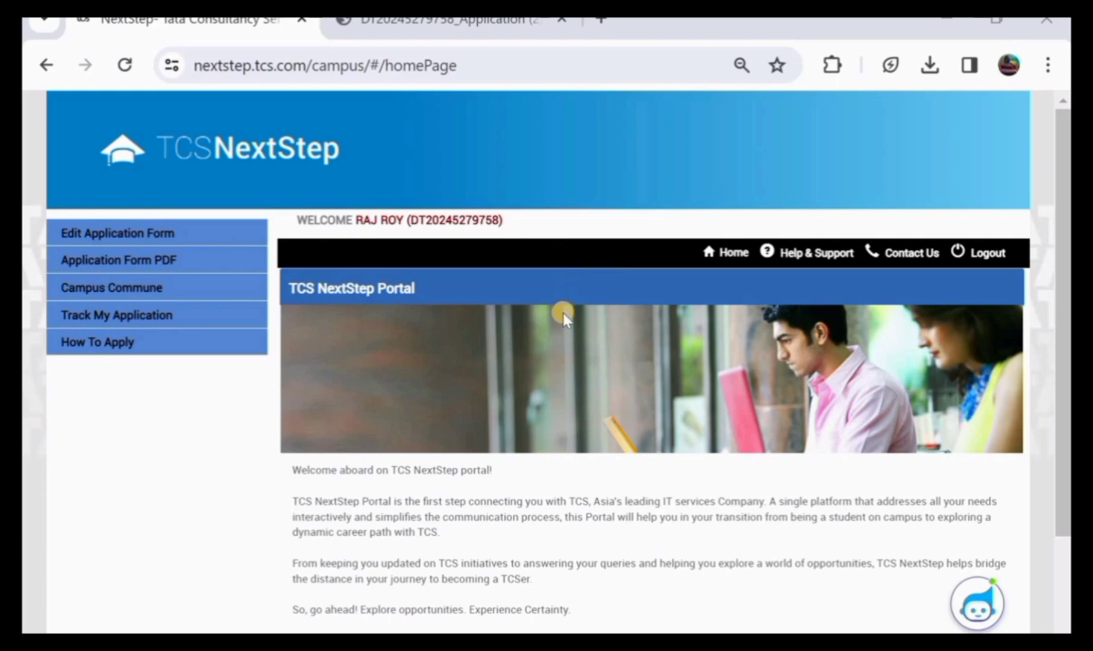
scroll(562, 313, "down", 2)
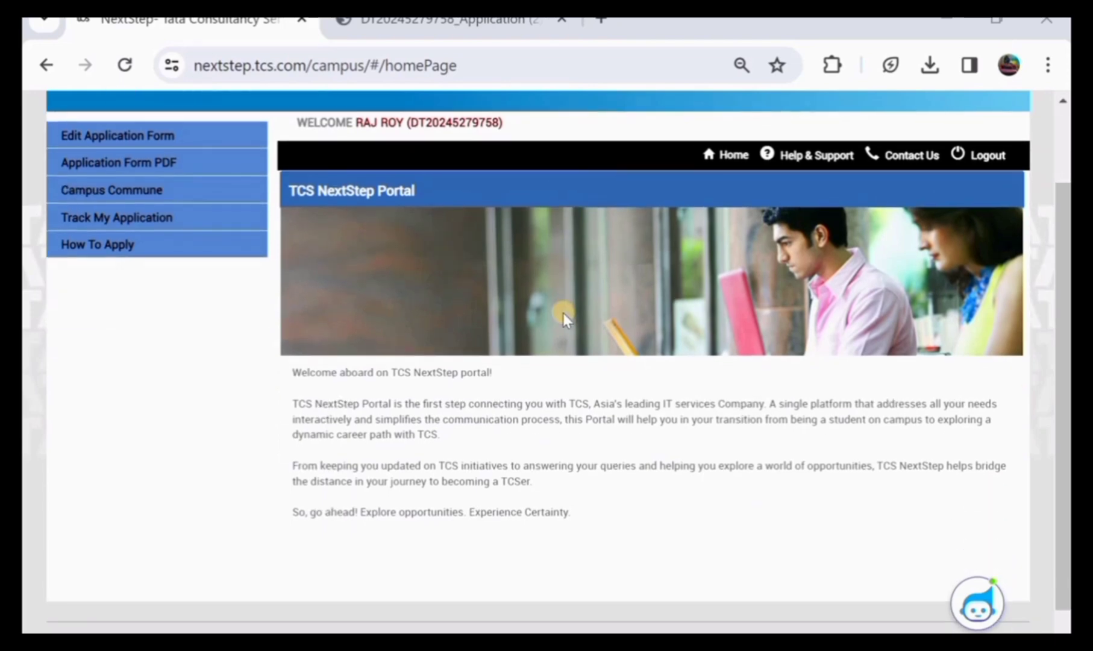
scroll(563, 313, "up", 2)
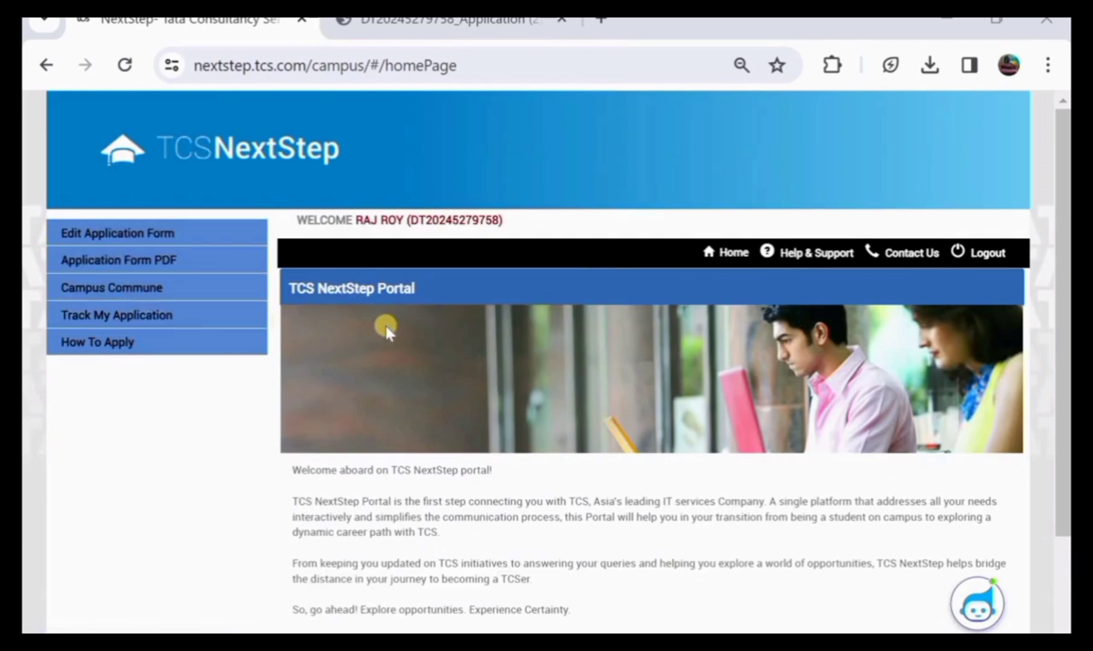
scroll(514, 379, "down", 1)
scroll(513, 378, "down", 1)
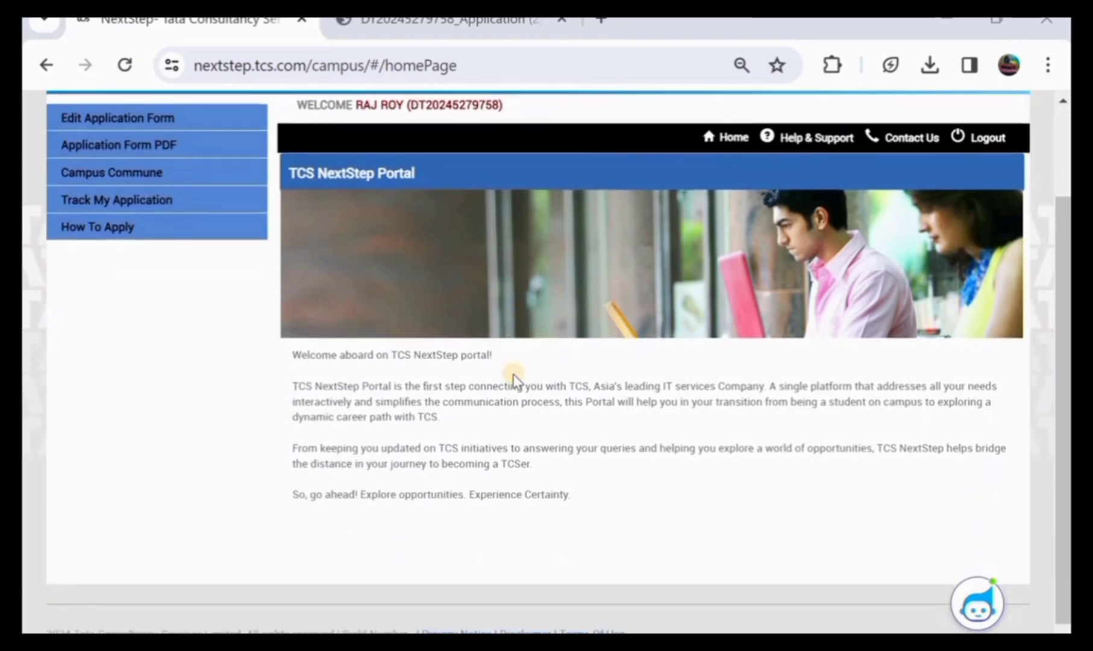
scroll(513, 374, "up", 2)
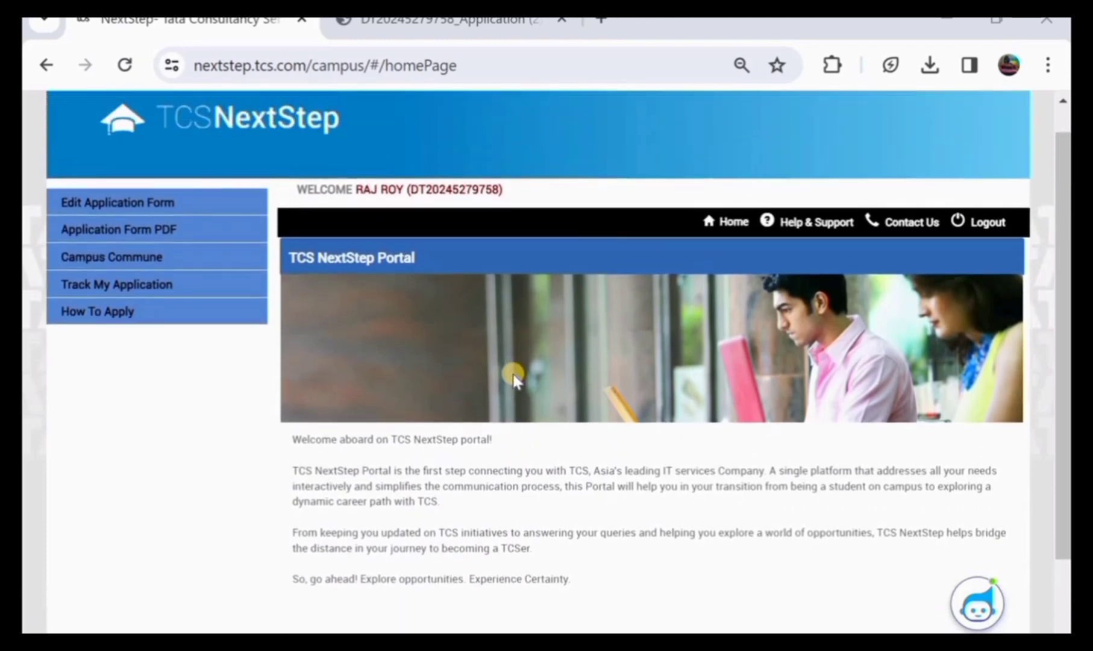
scroll(513, 378, "down", 1)
scroll(514, 378, "down", 1)
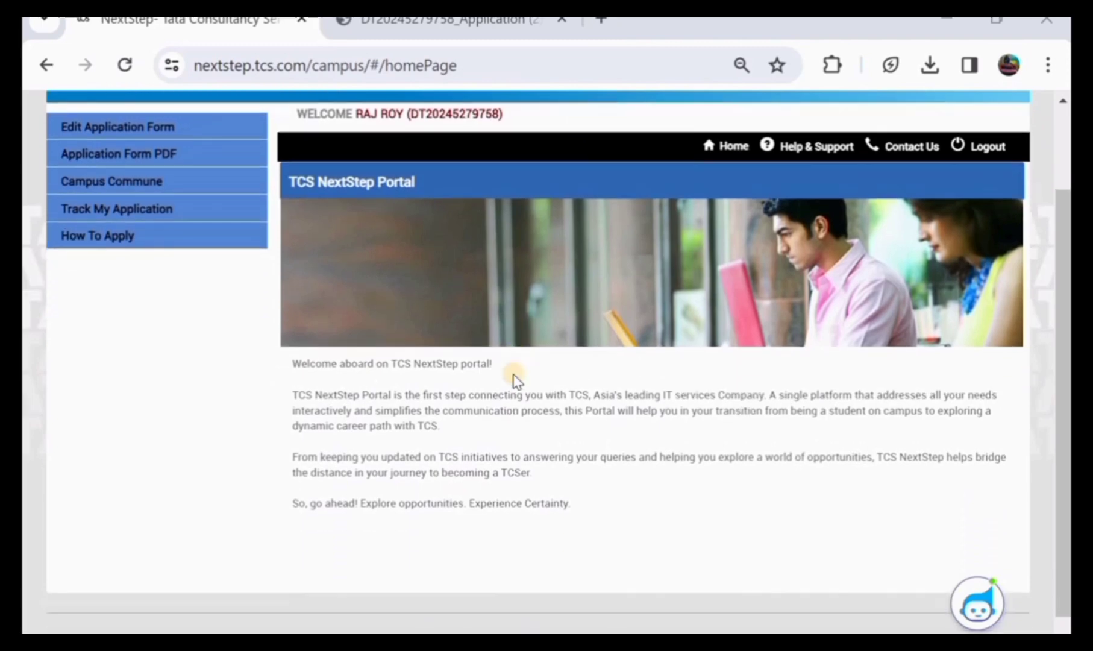
scroll(513, 376, "up", 2)
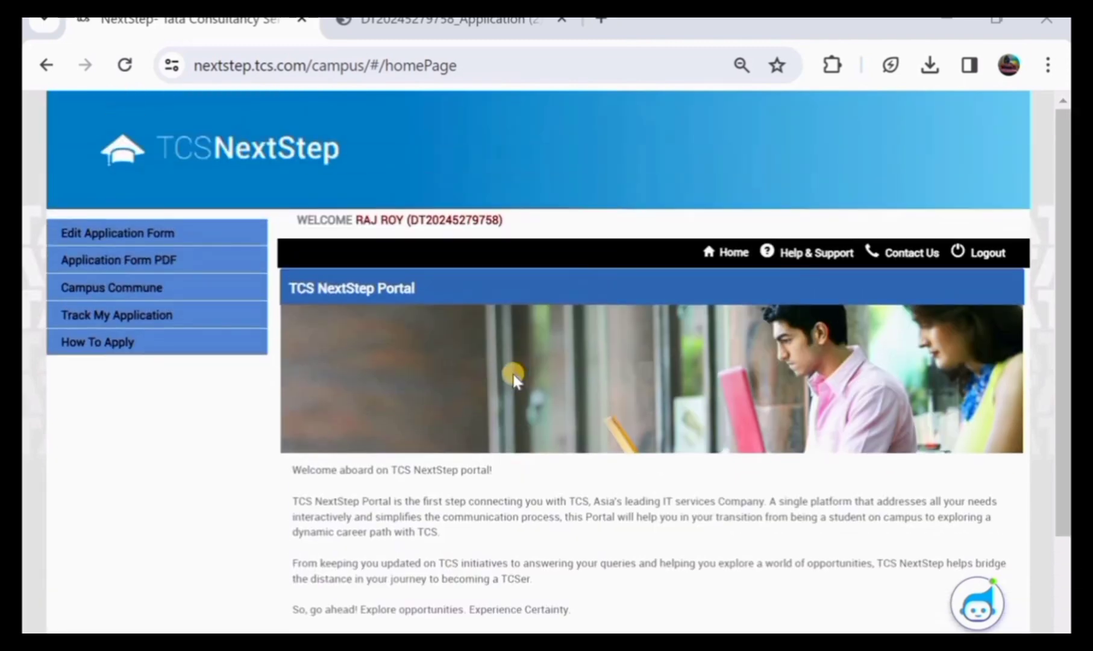
scroll(513, 377, "down", 2)
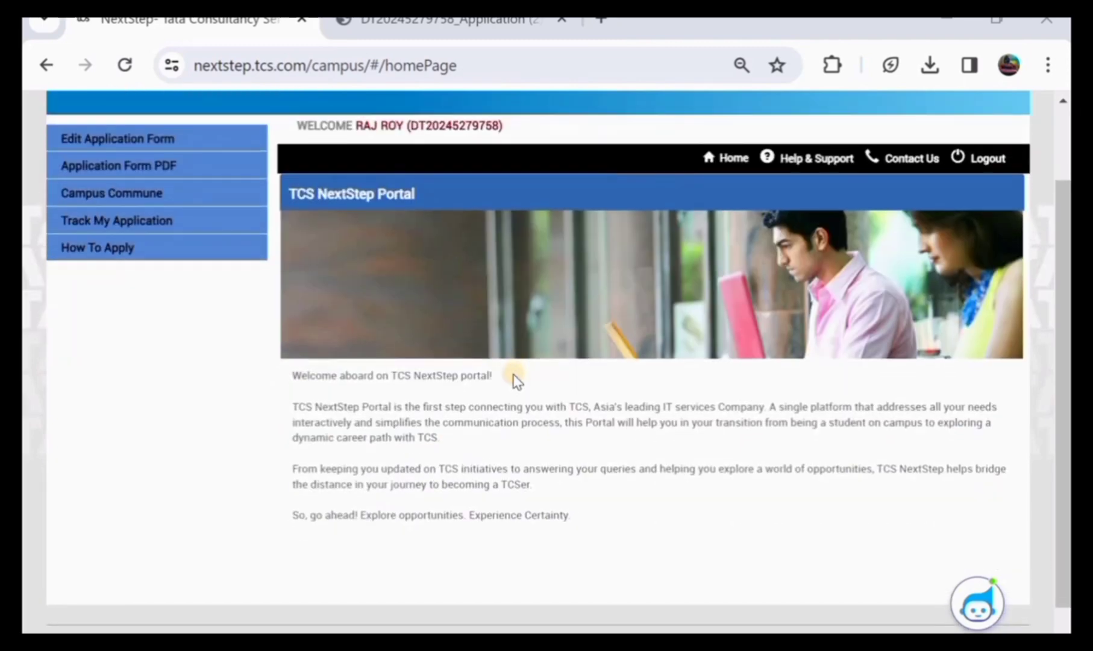